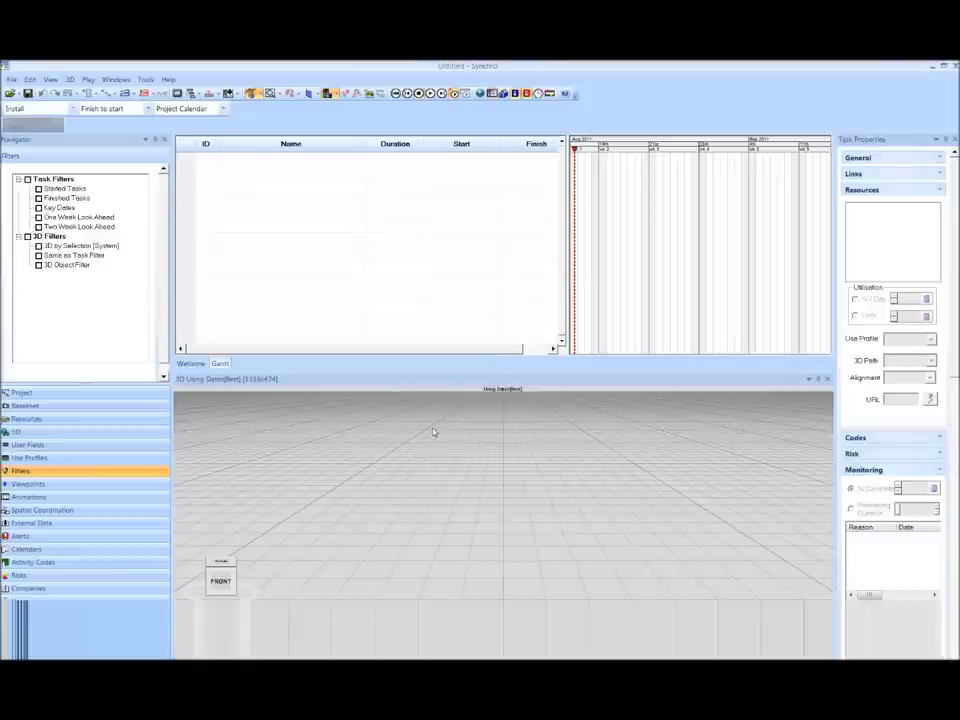
Close the 3D view and narrow the Name, Start and Finish columns of the Gantt task table
{"action": "left_click", "coordinate": [827, 380]}
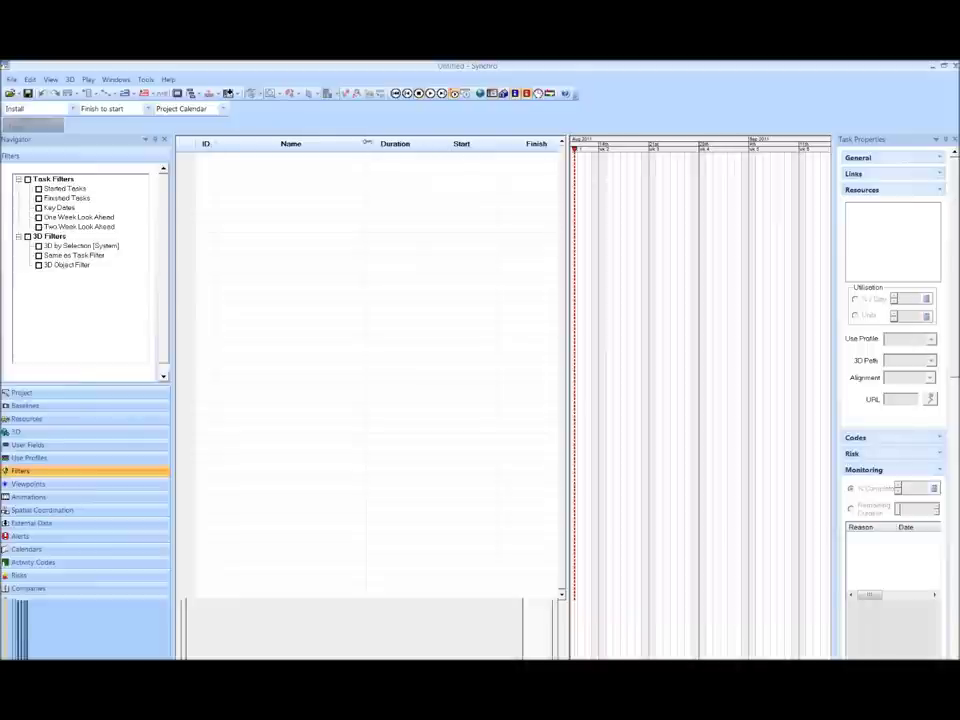
{"action": "left_click_drag", "start_coordinate": [366, 143], "coordinate": [297, 143]}
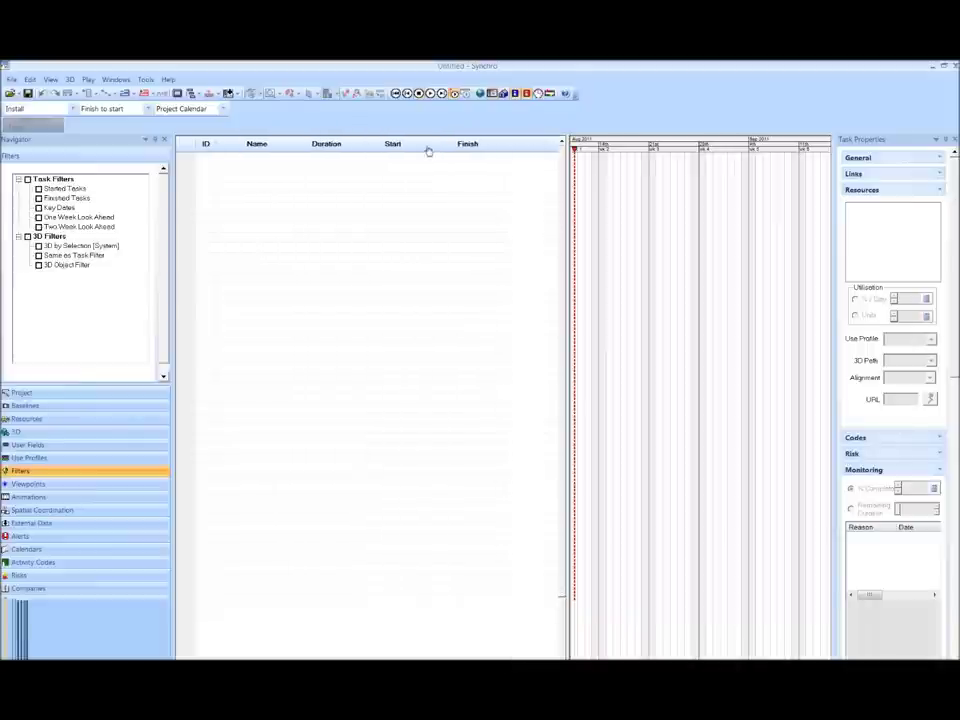
{"action": "left_click_drag", "start_coordinate": [417, 144], "coordinate": [409, 144]}
{"action": "left_click_drag", "start_coordinate": [484, 144], "coordinate": [469, 144]}
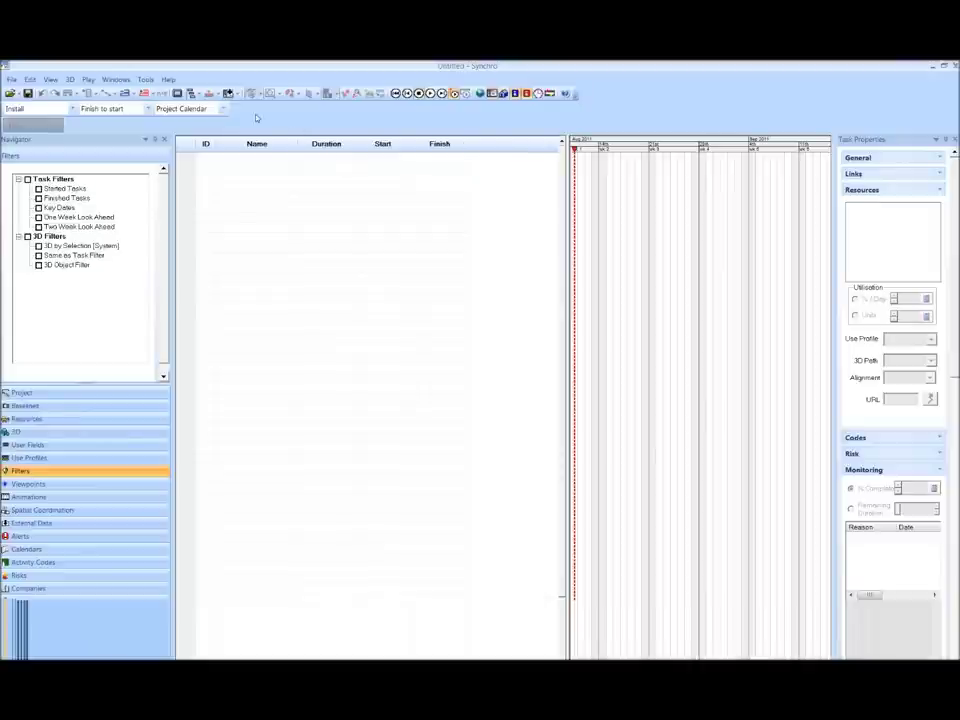
Open the Time Display Format settings in the general program options
{"action": "left_click", "coordinate": [147, 80]}
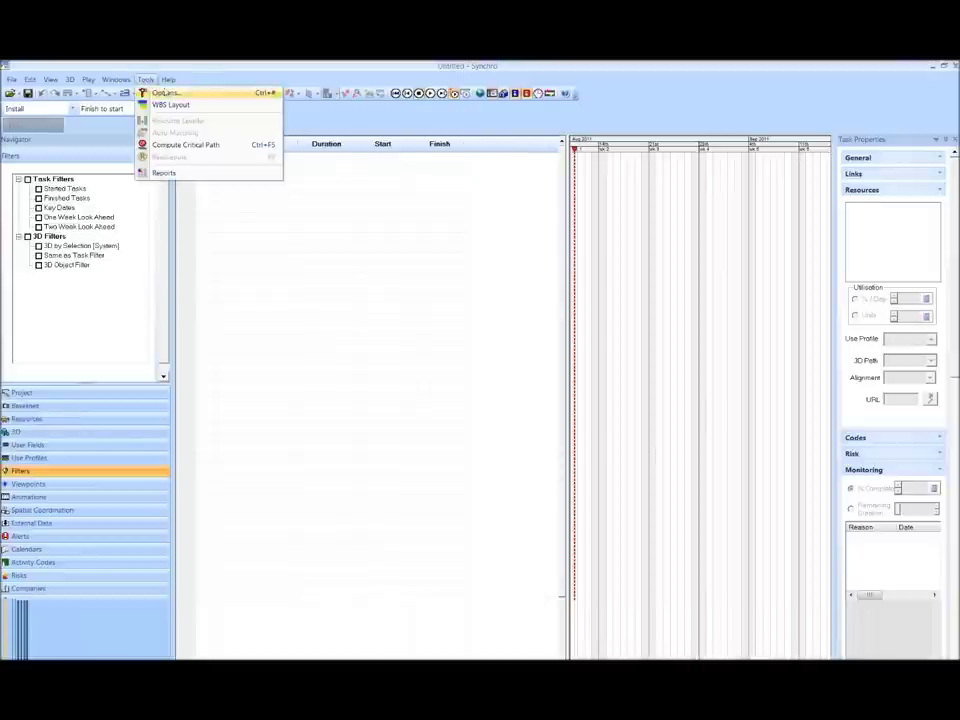
{"action": "left_click", "coordinate": [165, 93]}
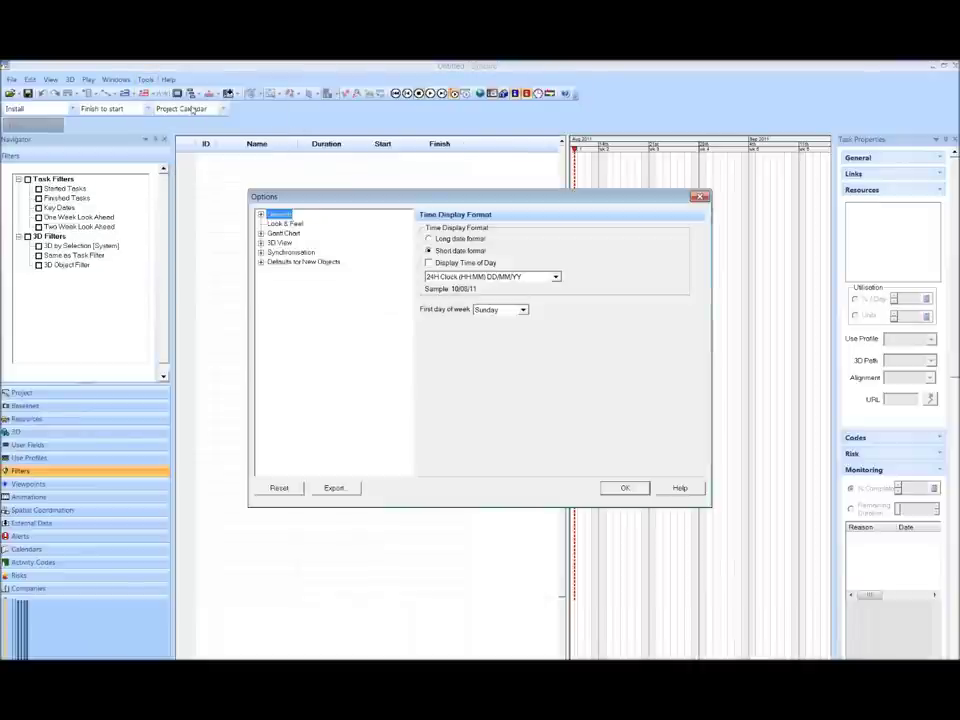
{"action": "left_click", "coordinate": [261, 216]}
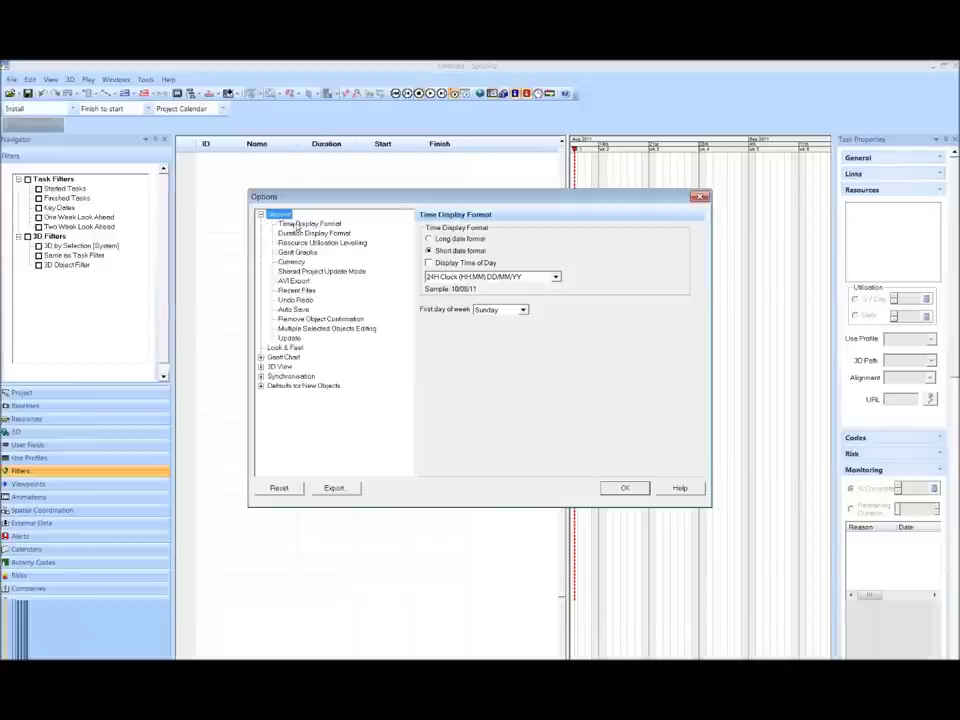
{"action": "left_click", "coordinate": [298, 226]}
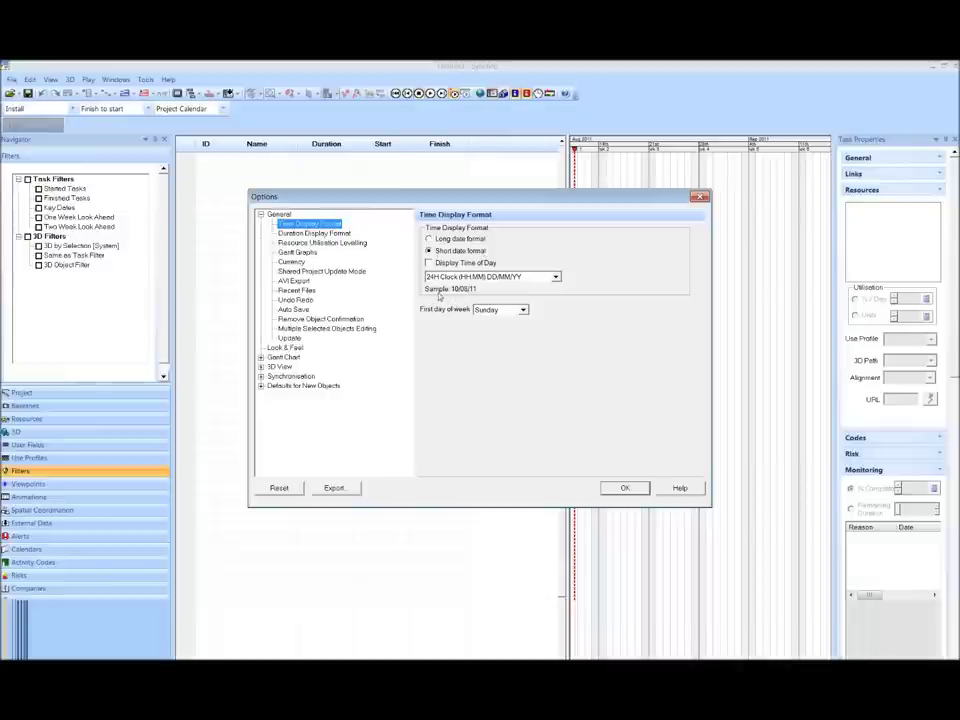
Try the long date format and the time-of-day display, and return to the short date format without time of day
{"action": "left_click", "coordinate": [429, 239]}
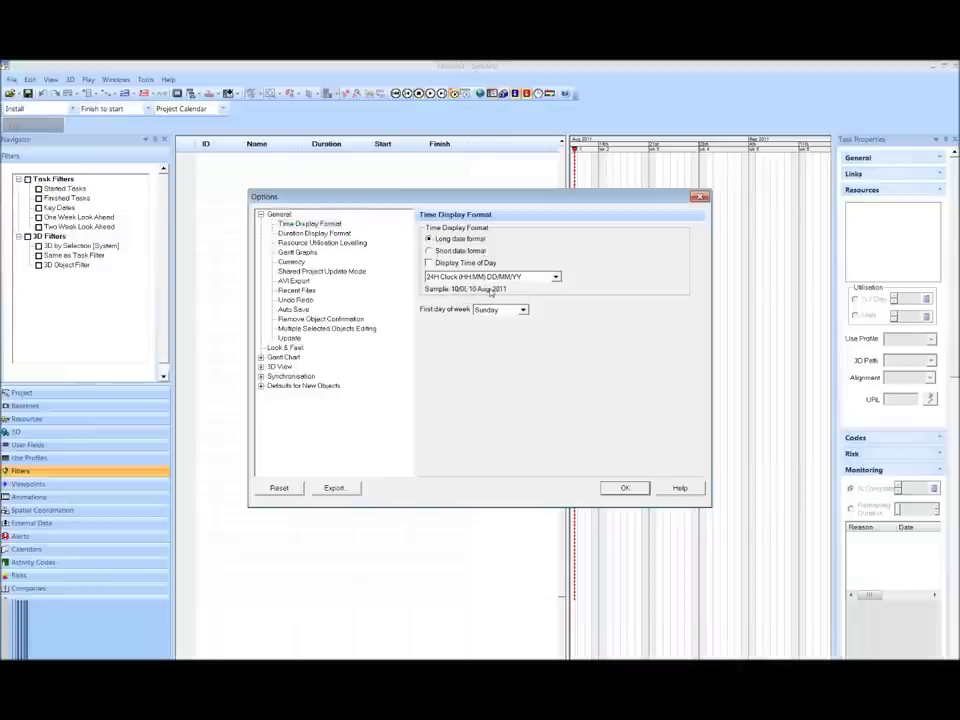
{"action": "left_click", "coordinate": [429, 264]}
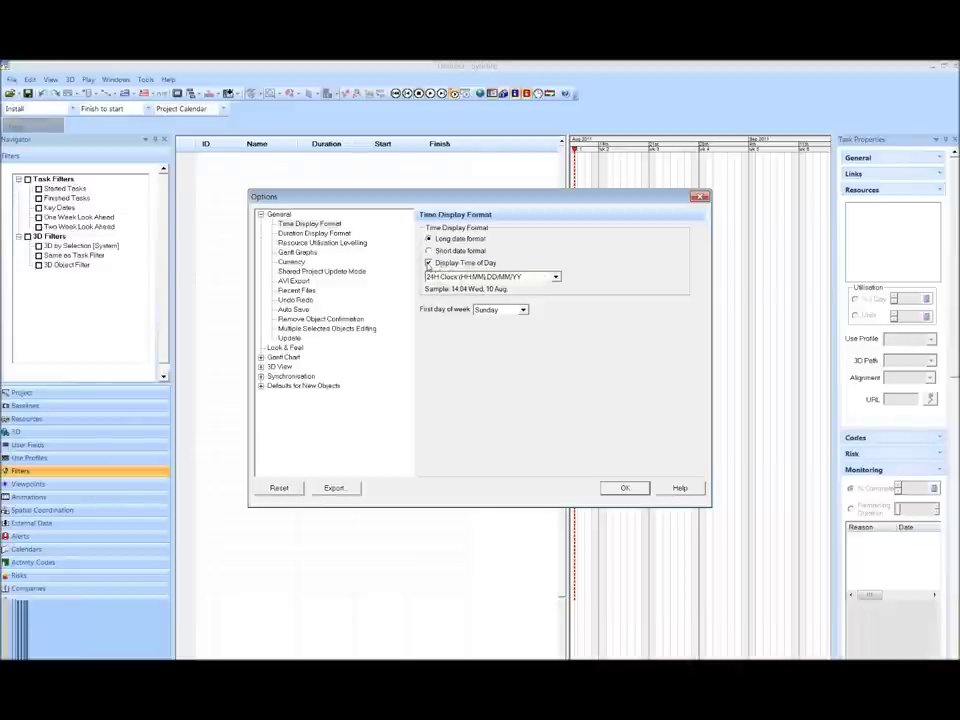
{"action": "left_click", "coordinate": [429, 263]}
{"action": "left_click", "coordinate": [430, 251]}
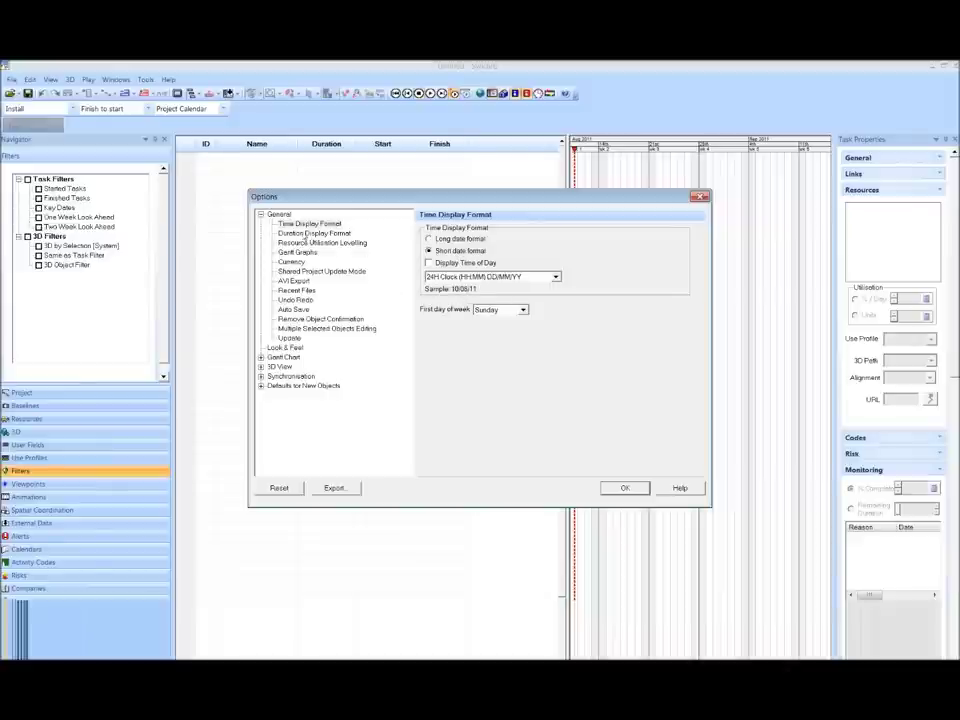
Try the Verbose duration display format, return to Concise, and look through the available duration units without changing them
{"action": "left_click", "coordinate": [310, 233]}
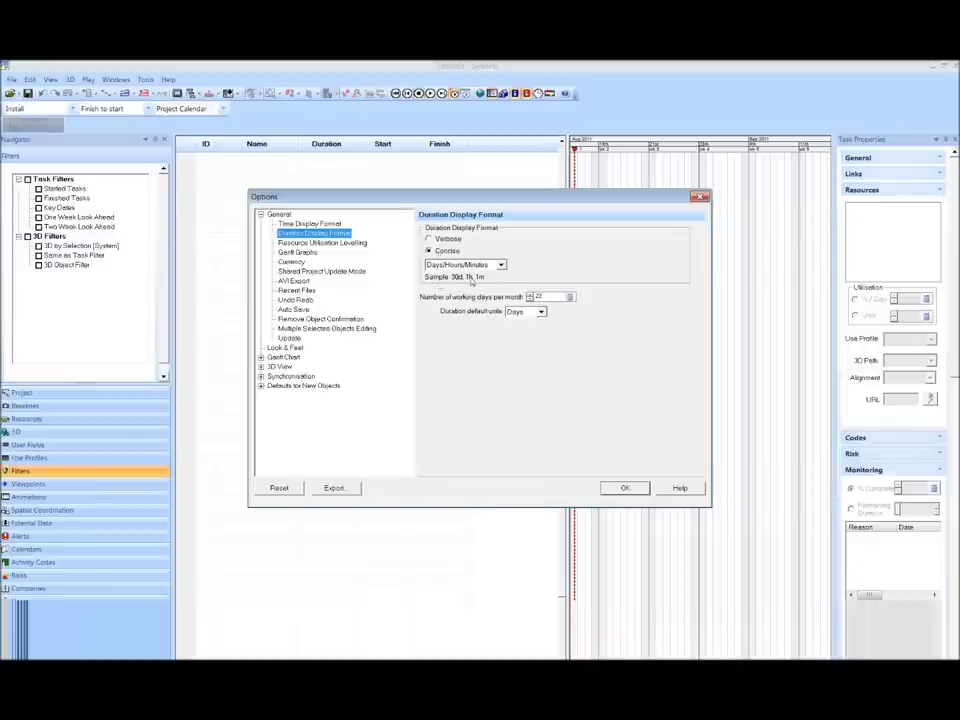
{"action": "left_click", "coordinate": [429, 239]}
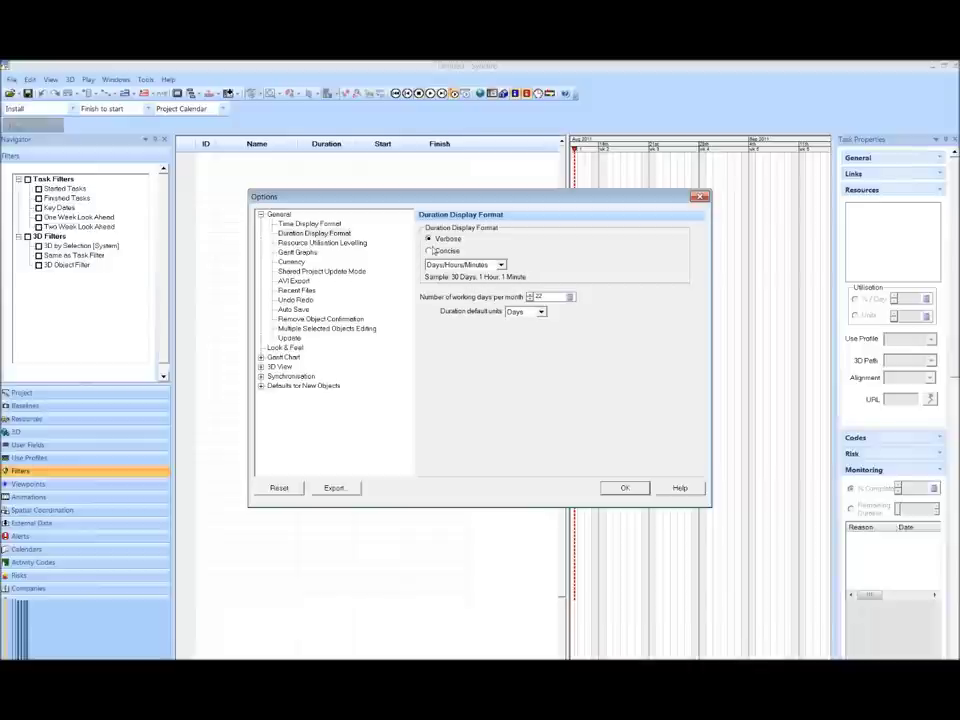
{"action": "left_click", "coordinate": [430, 251]}
{"action": "left_click", "coordinate": [501, 266]}
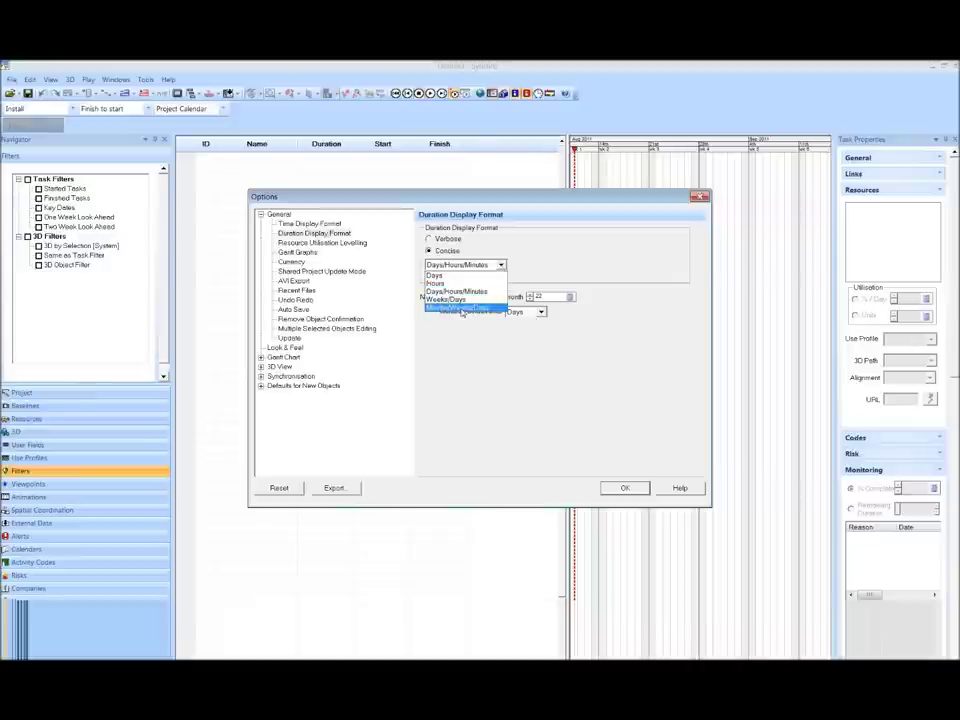
{"action": "left_click", "coordinate": [455, 358]}
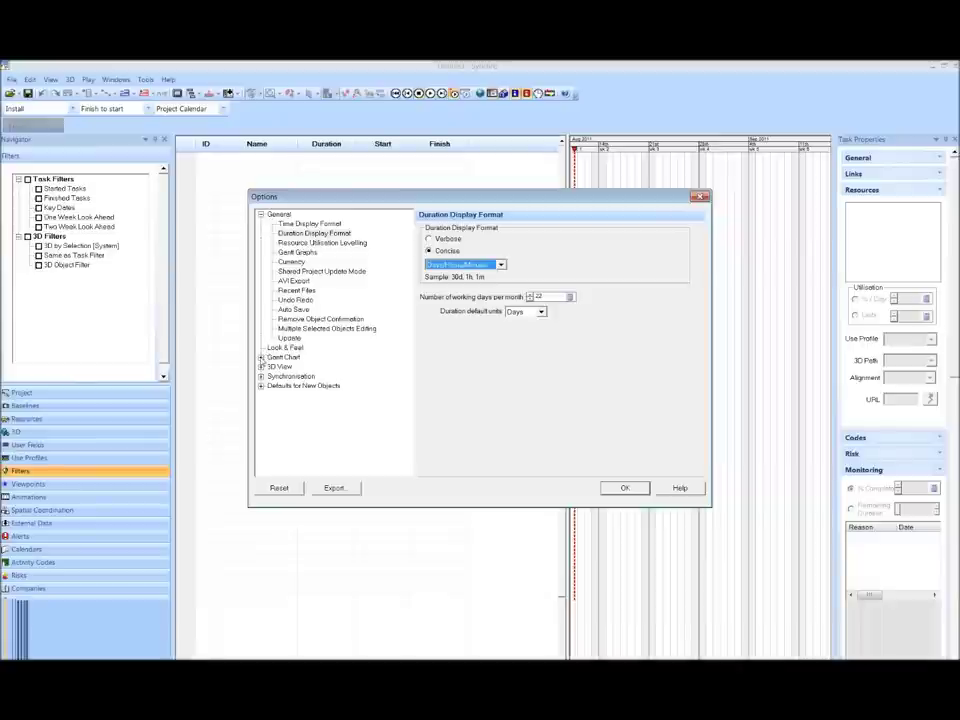
Examine the Gantt chart's rescheduling options
{"action": "left_click", "coordinate": [261, 357]}
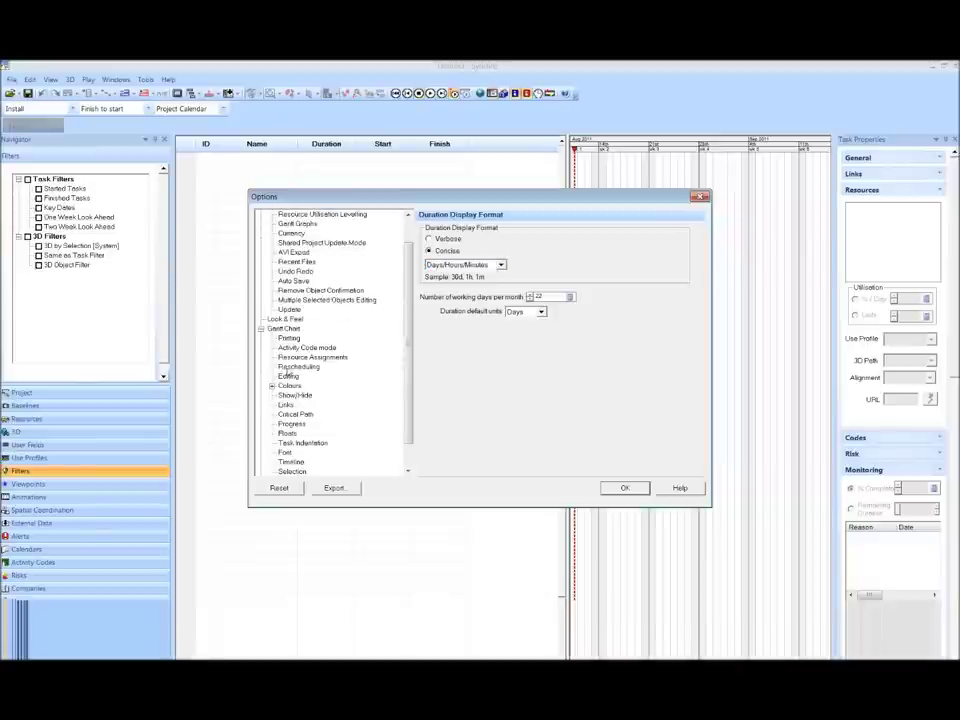
{"action": "left_click", "coordinate": [290, 367]}
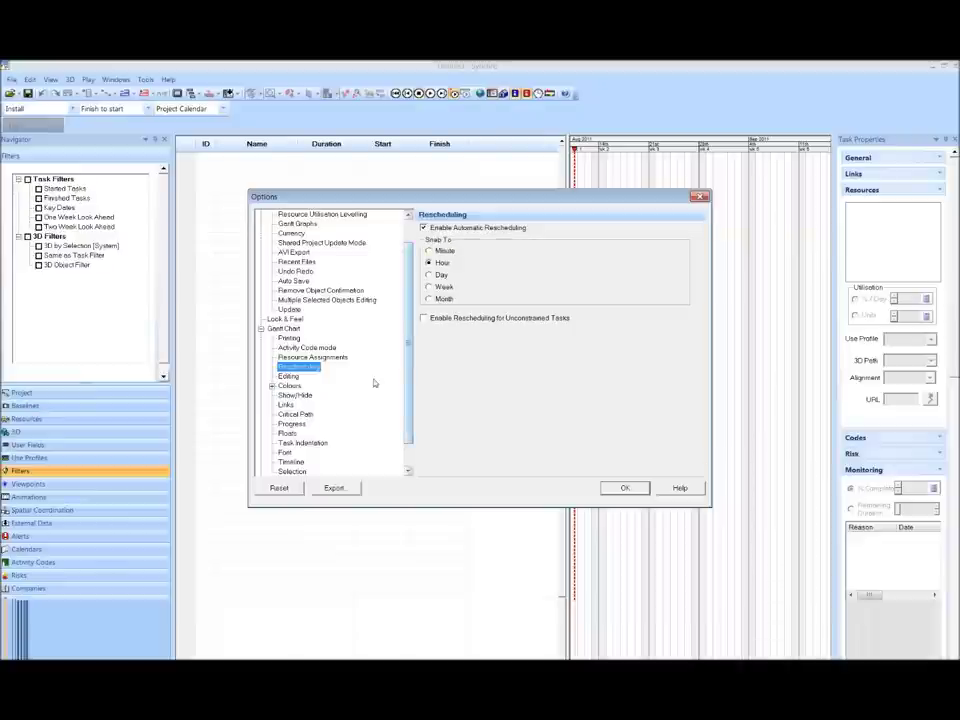
Set the default constraint for new tasks to Start As Soon As Possible, check the Task ID defaults, and accept the options
{"action": "scroll", "coordinate": [408, 362], "scroll_direction": "down", "scroll_amount": 1}
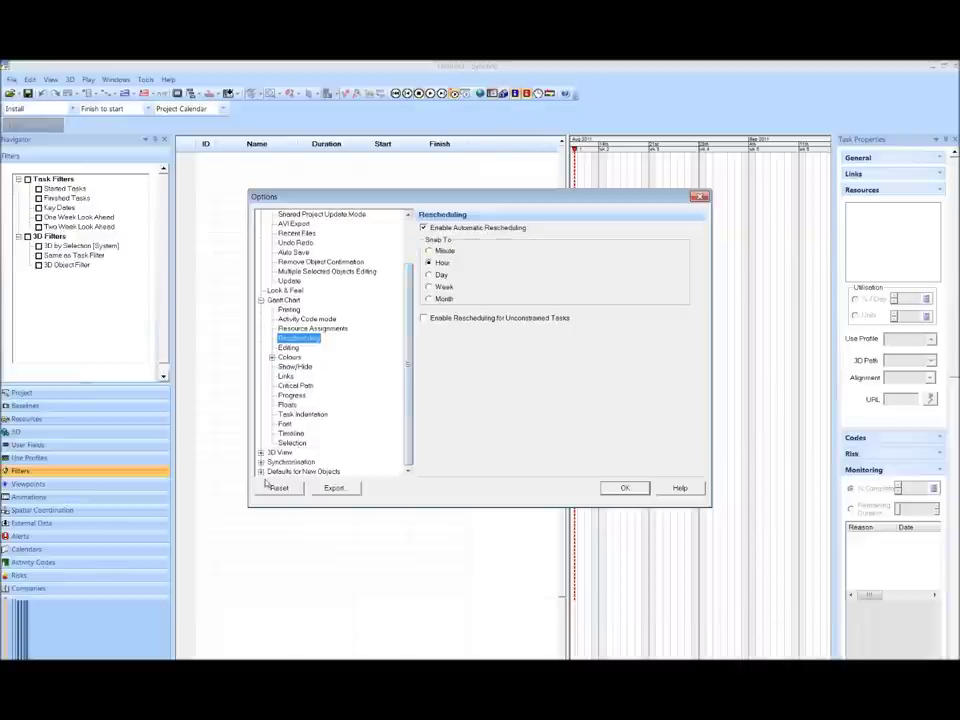
{"action": "scroll", "coordinate": [265, 470], "scroll_direction": "down", "scroll_amount": 2}
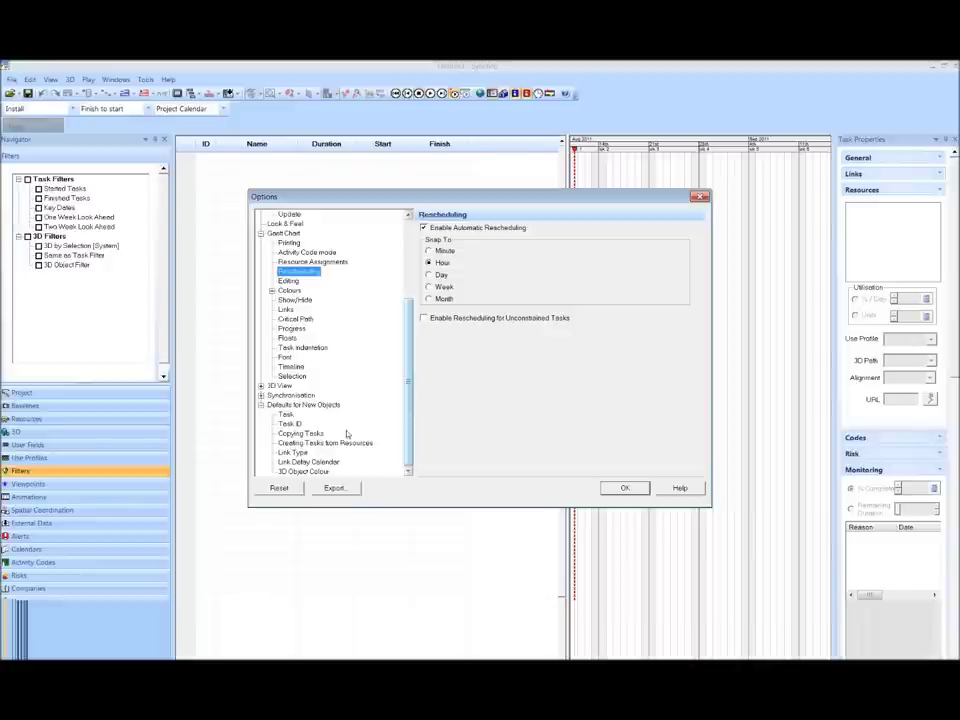
{"action": "left_click", "coordinate": [286, 414]}
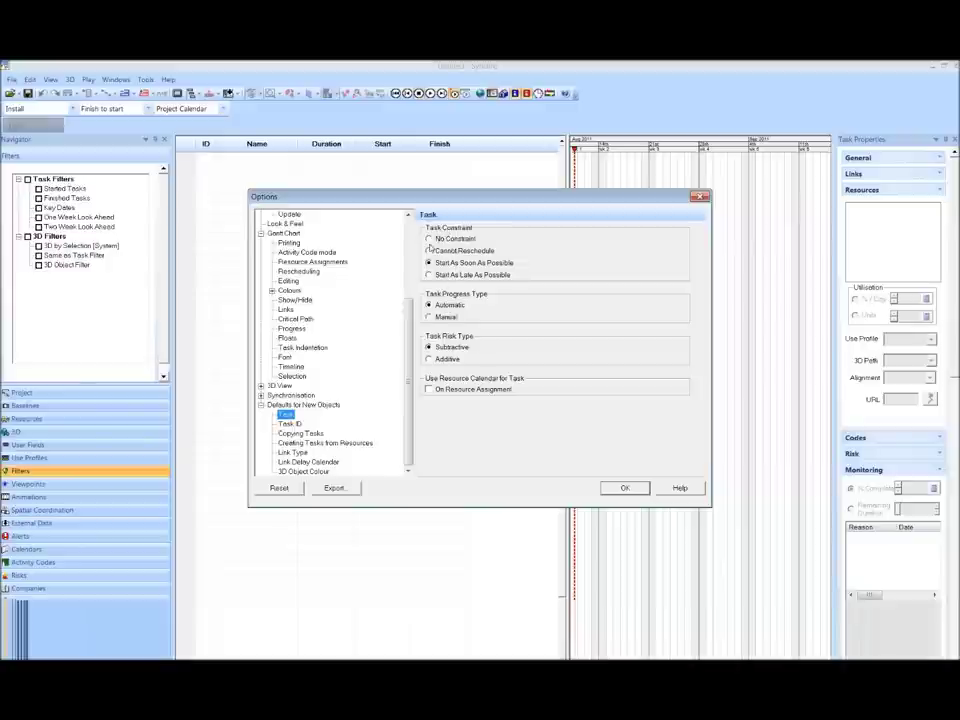
{"action": "left_click", "coordinate": [462, 263]}
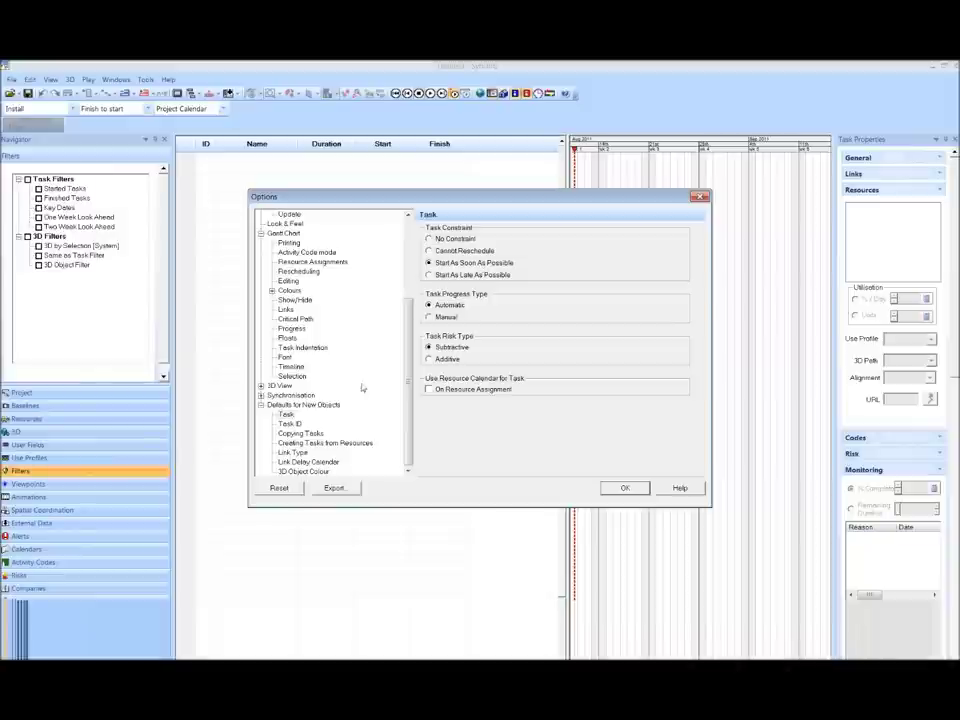
{"action": "left_click", "coordinate": [288, 424]}
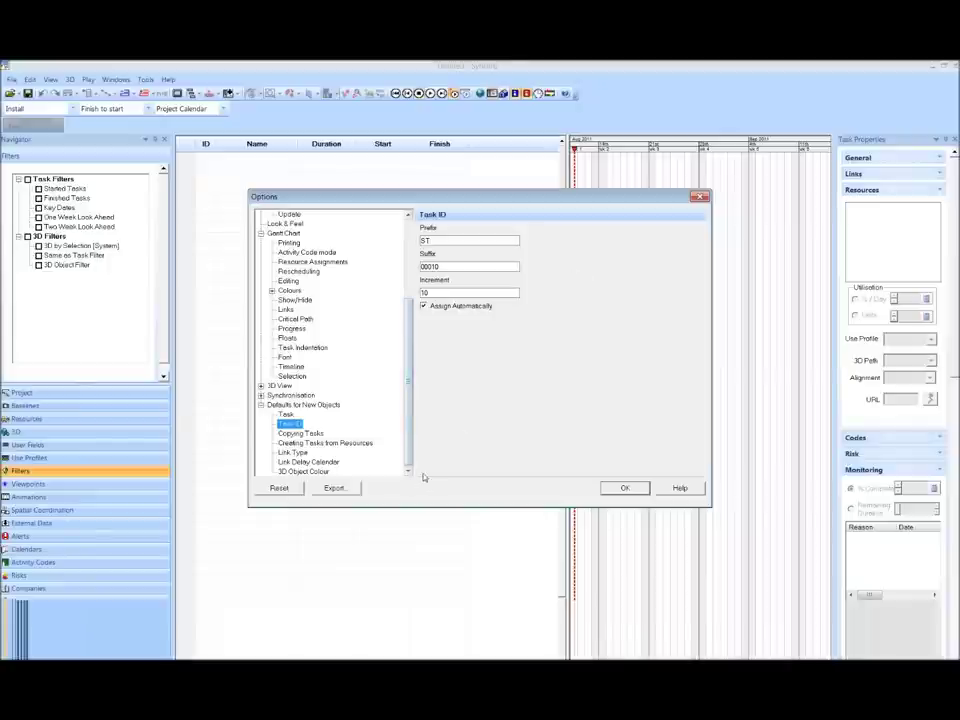
{"action": "left_click", "coordinate": [625, 488]}
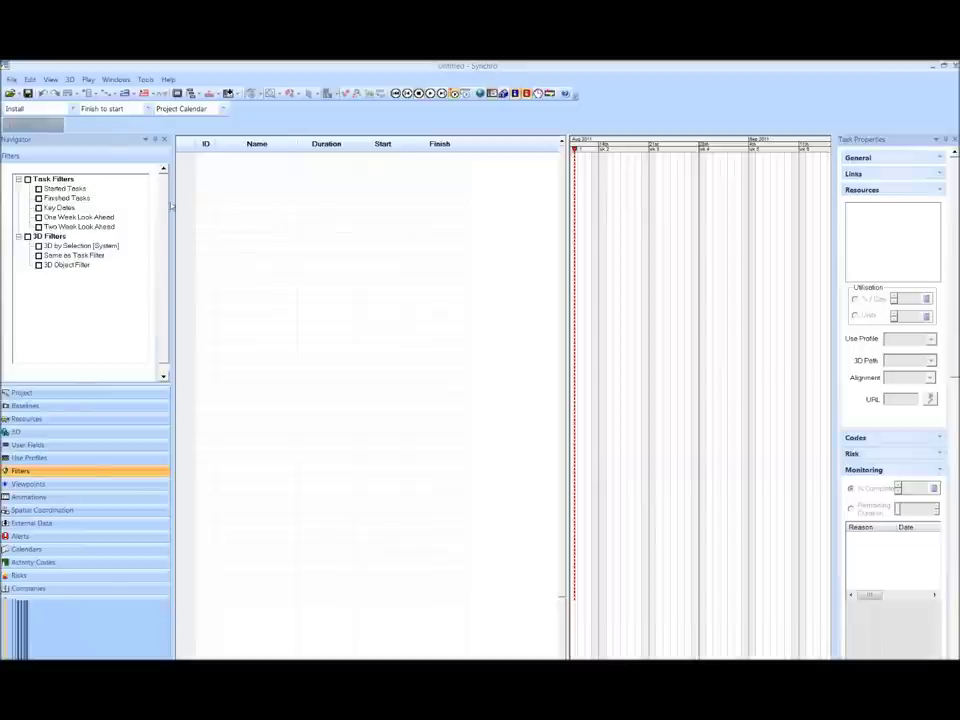
Set the Gantt mode to WBS
{"action": "left_click", "coordinate": [51, 80]}
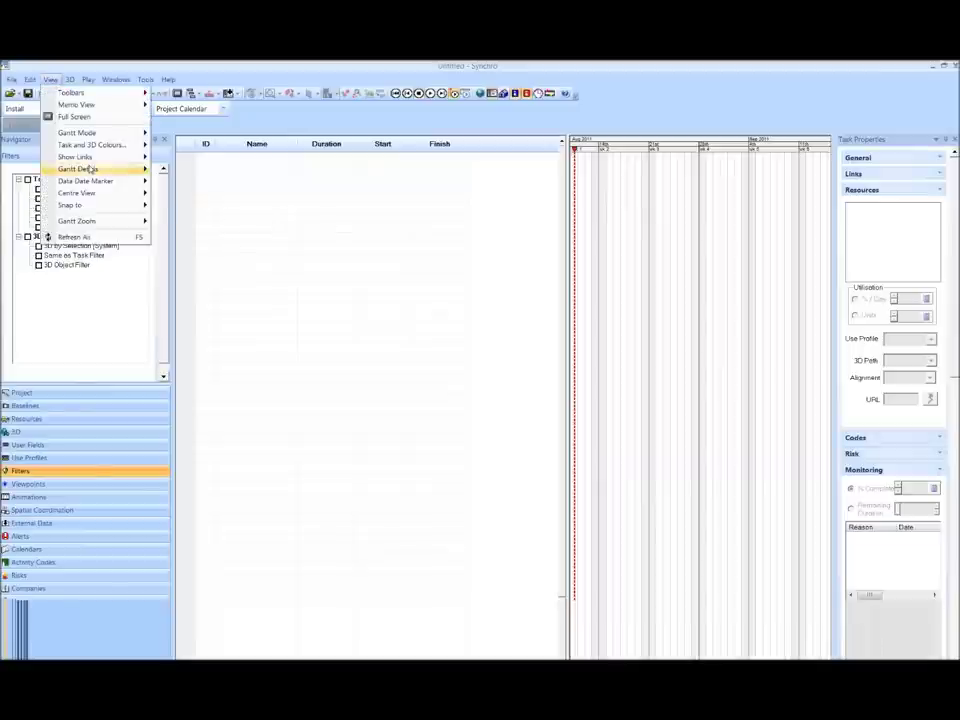
{"action": "mouse_move", "coordinate": [100, 135]}
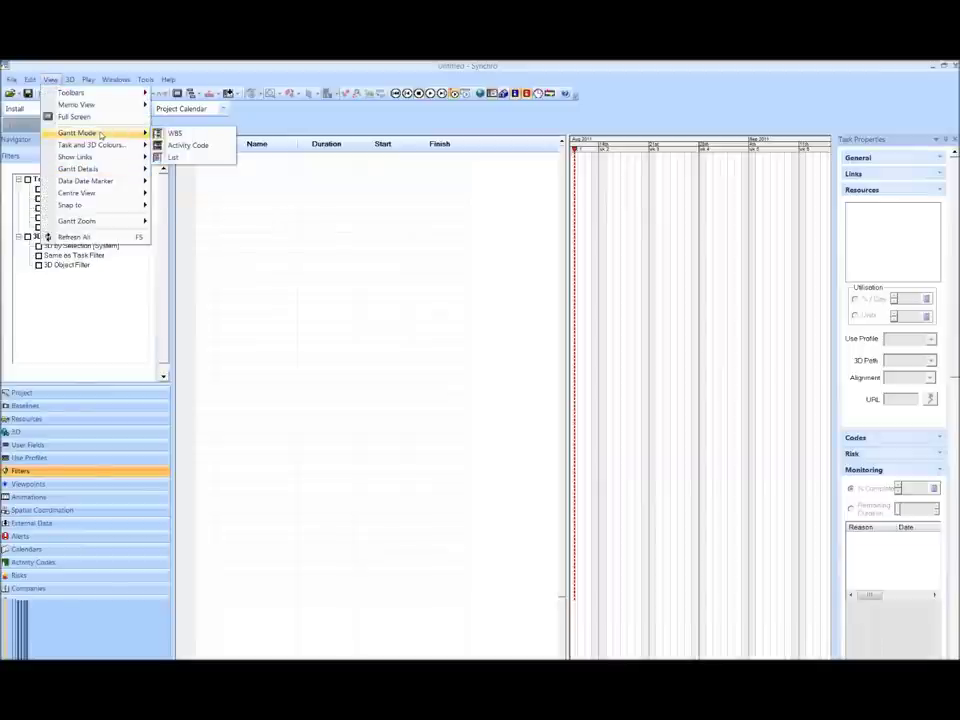
{"action": "left_click", "coordinate": [174, 133]}
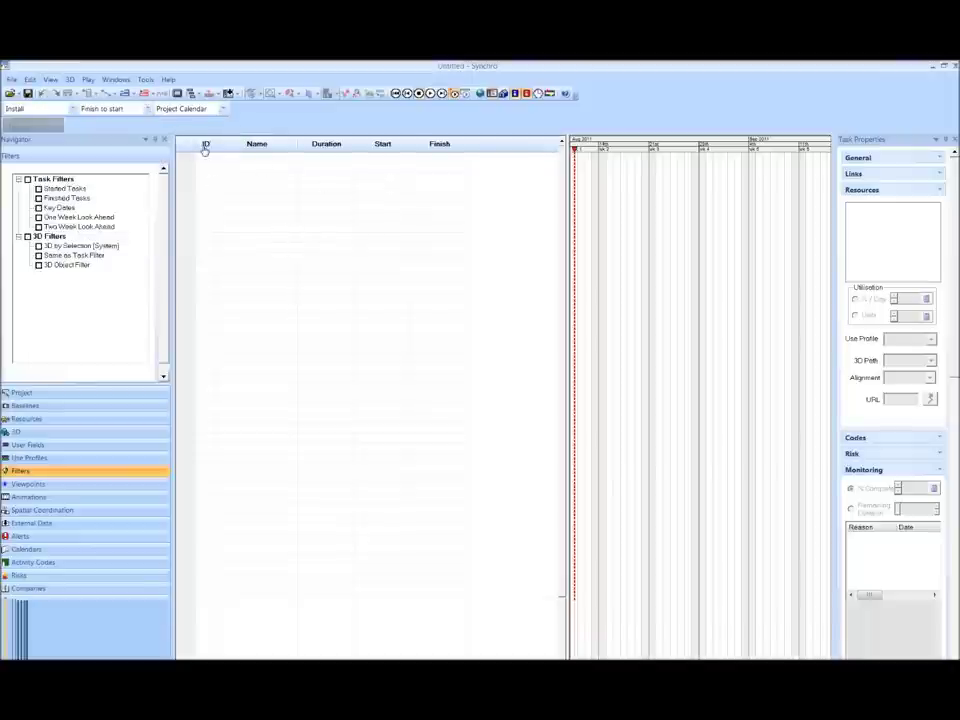
Add the Predecessors and Successors columns after Finish in the Gantt task table
{"action": "right_click", "coordinate": [481, 147]}
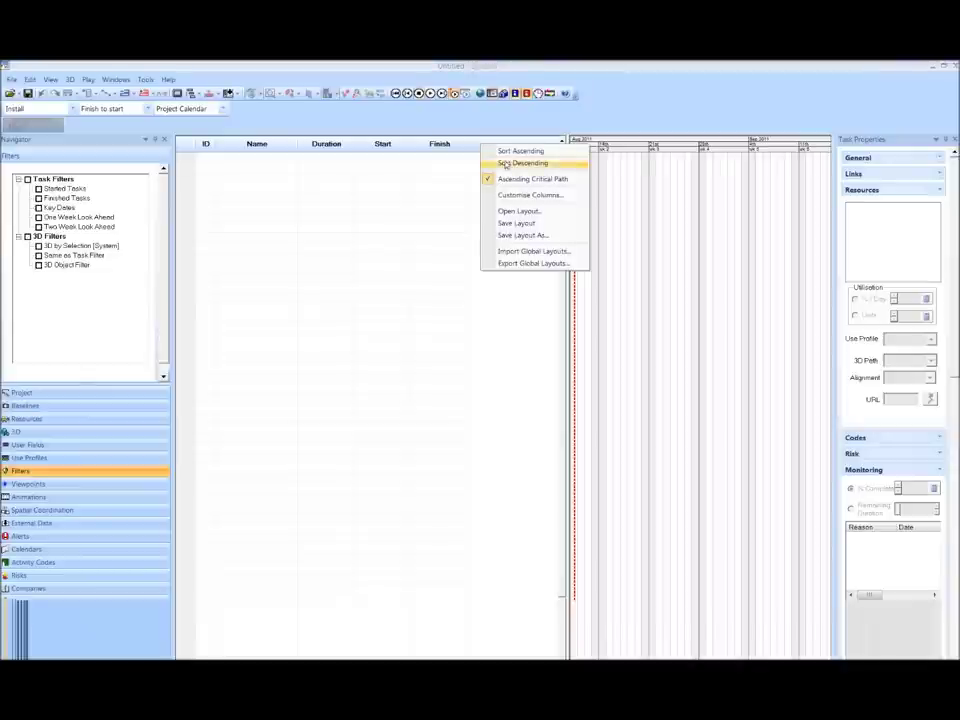
{"action": "left_click", "coordinate": [510, 194]}
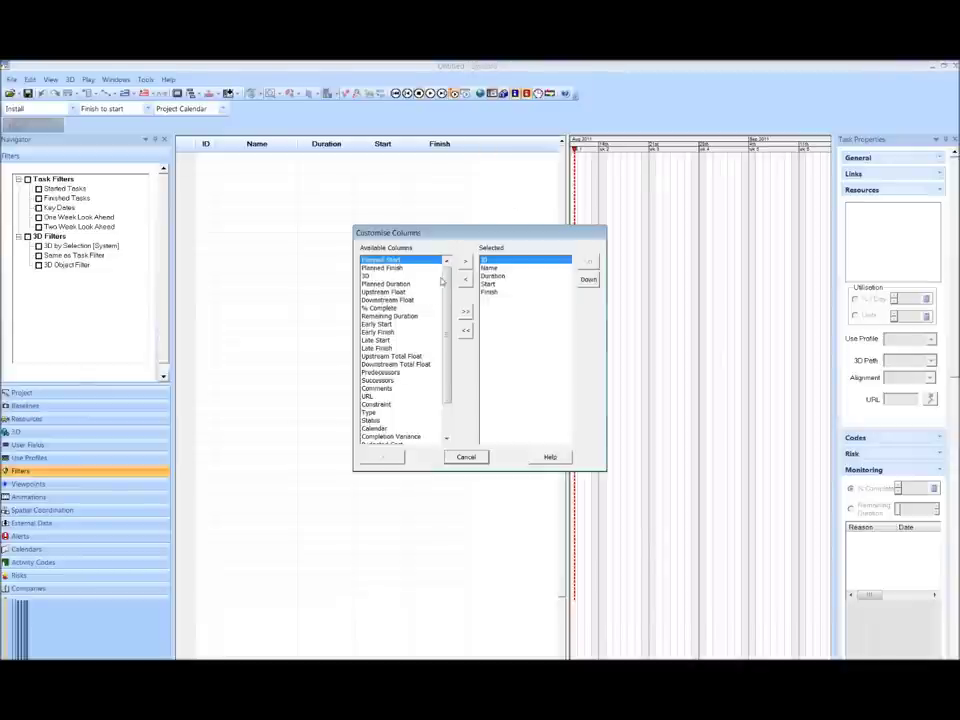
{"action": "left_click_drag", "start_coordinate": [444, 275], "coordinate": [443, 308]}
{"action": "scroll", "coordinate": [443, 310], "scroll_direction": "up", "scroll_amount": 2}
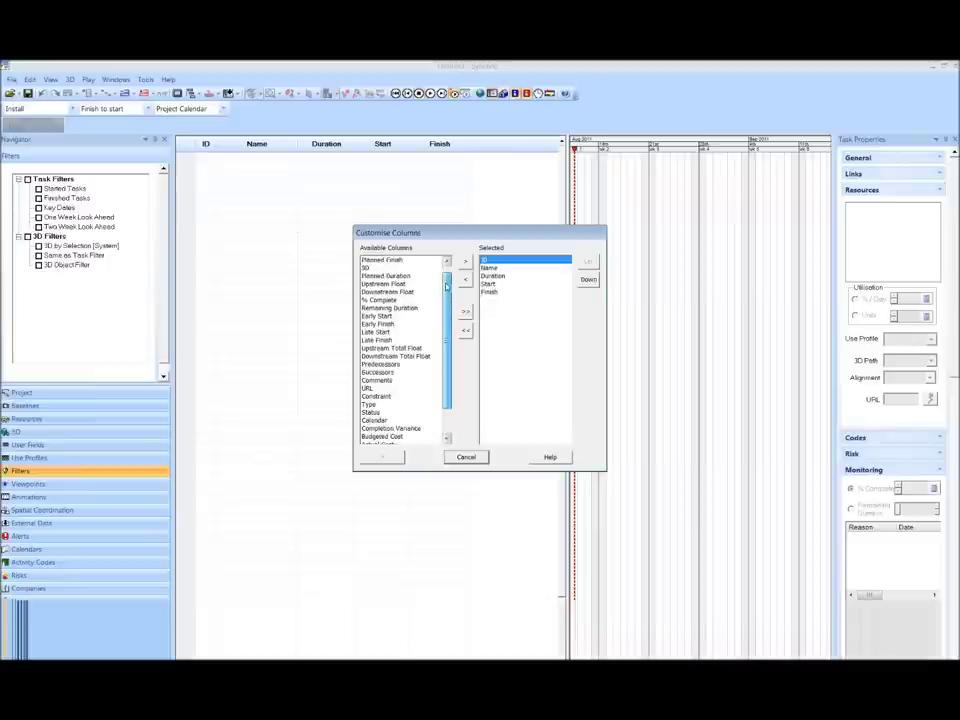
{"action": "left_click", "coordinate": [395, 372]}
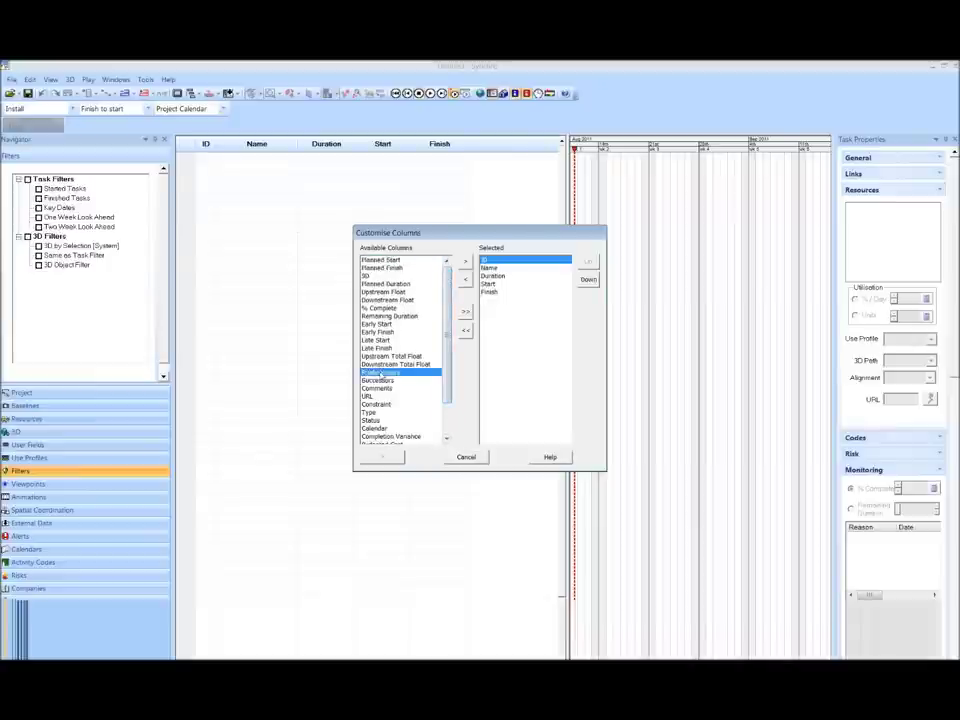
{"action": "left_click", "coordinate": [465, 262]}
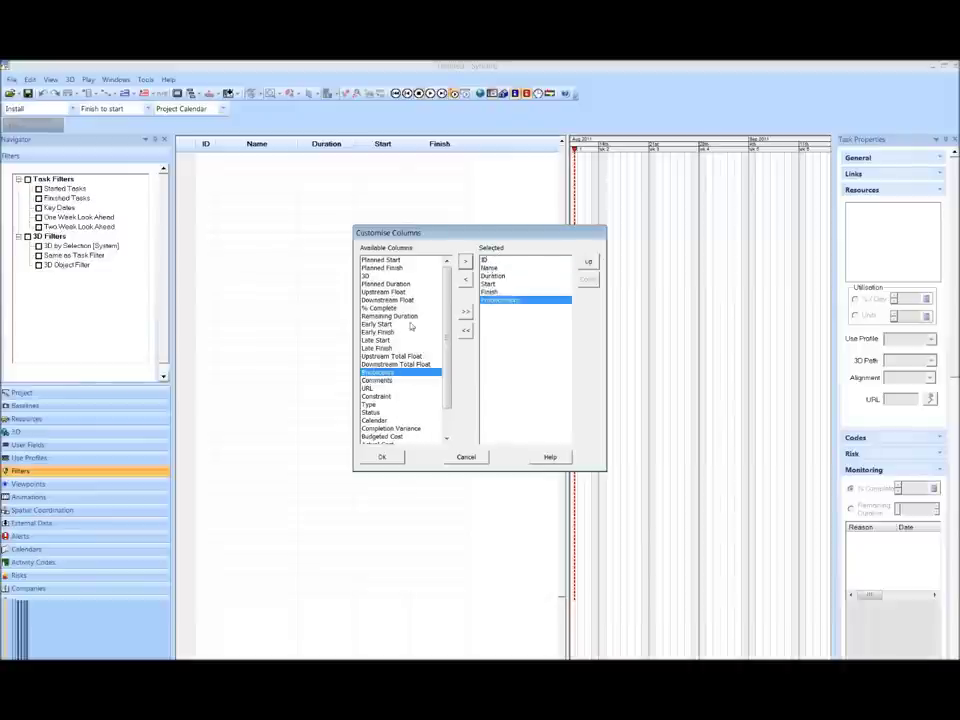
{"action": "left_click", "coordinate": [465, 262]}
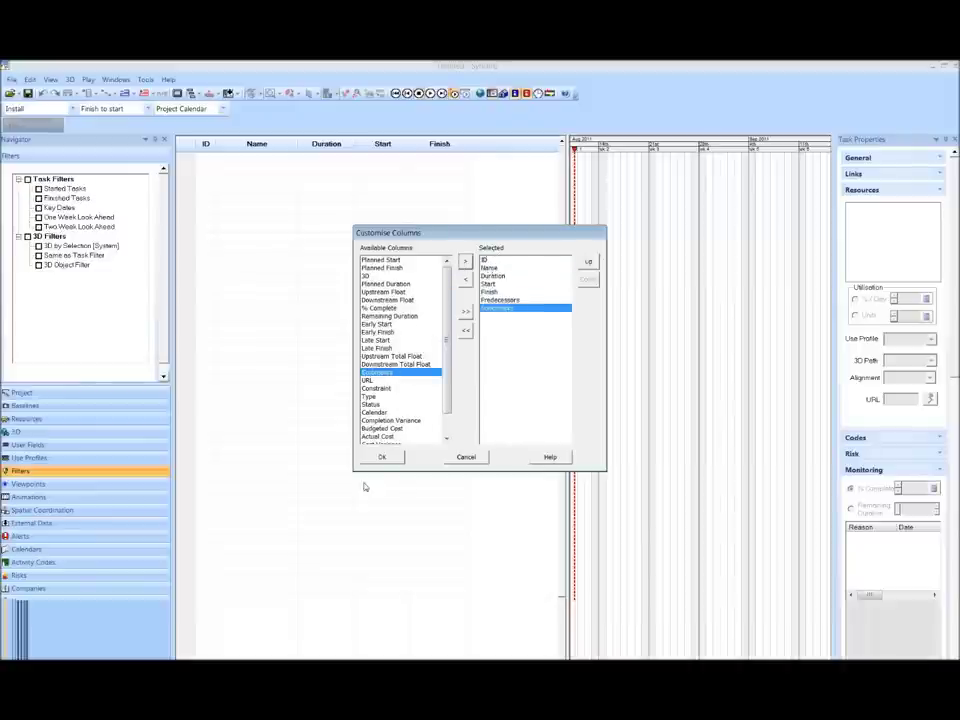
{"action": "left_click", "coordinate": [381, 456]}
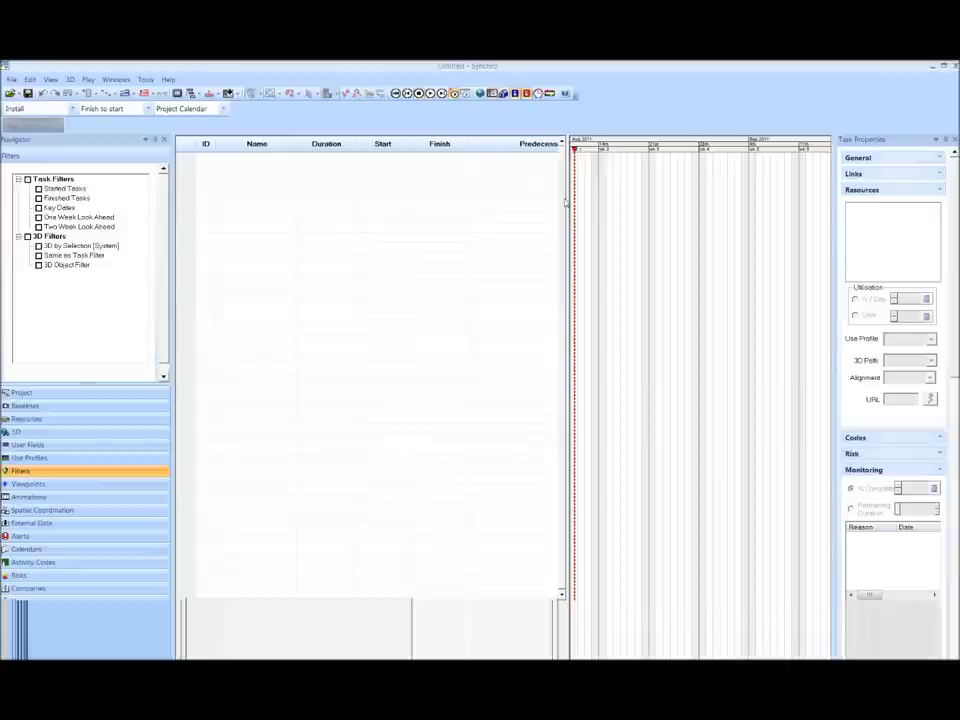
Narrow the Predecessors and Successors columns and resize the task table so that all its columns just fit beside the timeline
{"action": "left_click_drag", "start_coordinate": [567, 198], "coordinate": [722, 199]}
{"action": "left_click_drag", "start_coordinate": [619, 144], "coordinate": [538, 144]}
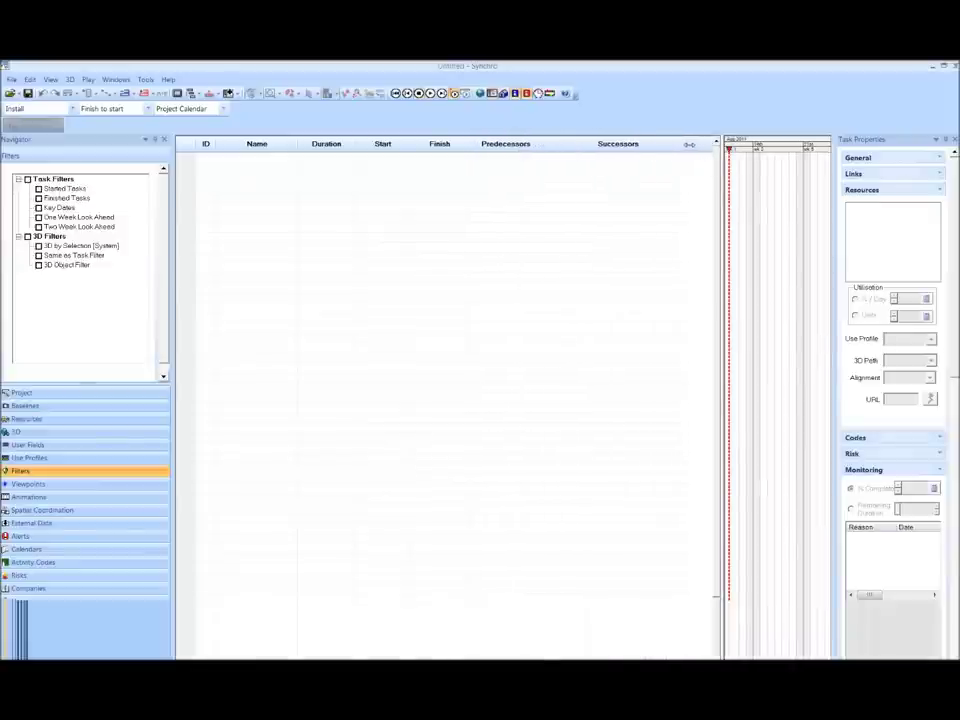
{"action": "left_click_drag", "start_coordinate": [694, 145], "coordinate": [617, 145]}
{"action": "left_click_drag", "start_coordinate": [722, 177], "coordinate": [628, 177]}
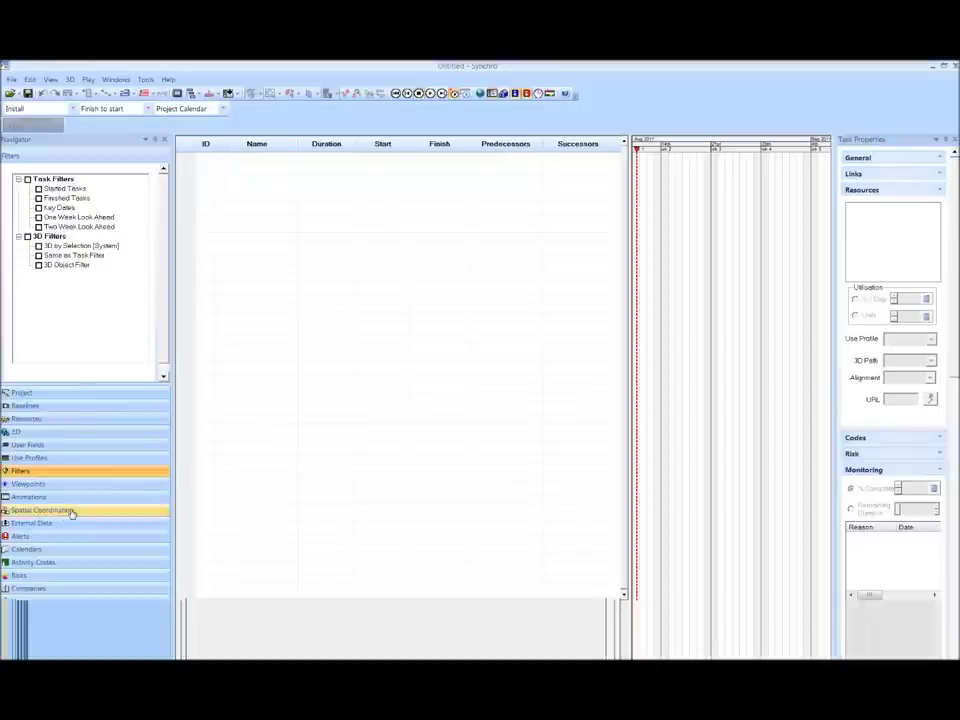
Create a new calendar named synchro and display its General calendar settings
{"action": "left_click", "coordinate": [29, 552]}
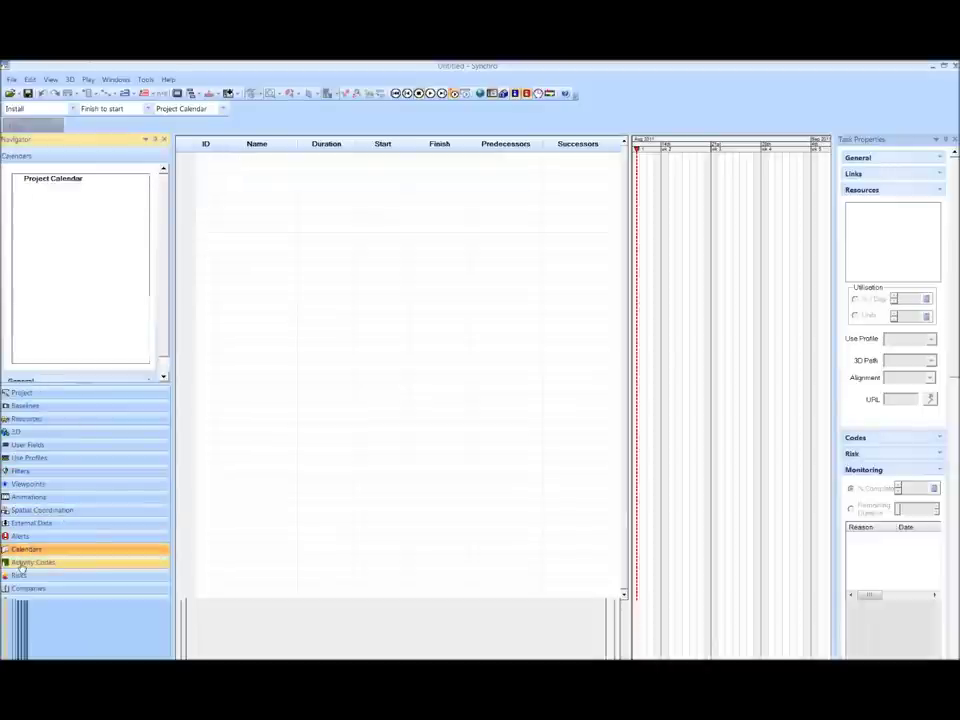
{"action": "right_click", "coordinate": [39, 213]}
{"action": "left_click", "coordinate": [62, 231]}
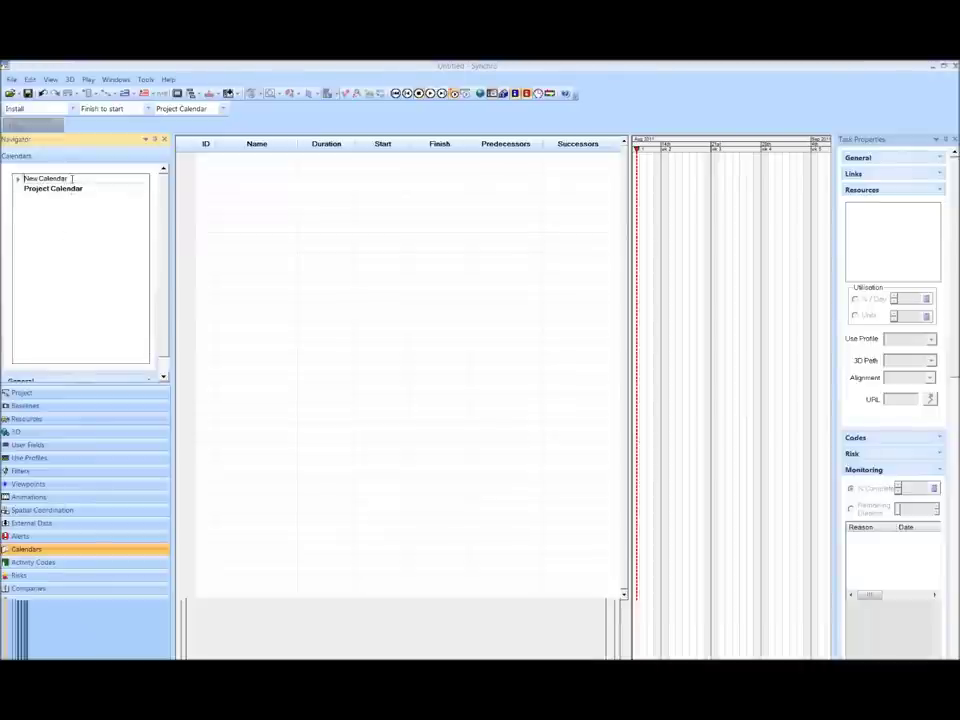
{"action": "left_click_drag", "start_coordinate": [72, 179], "coordinate": [12, 180]}
{"action": "type", "text": "synchro"}
{"action": "key", "text": "Return"}
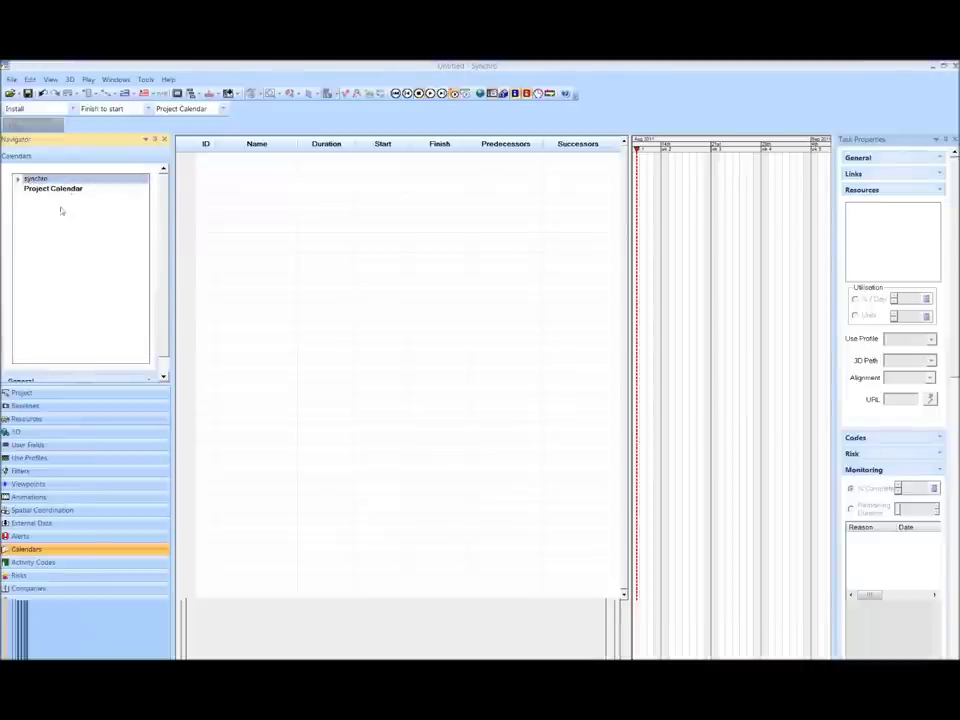
{"action": "left_click_drag", "start_coordinate": [166, 264], "coordinate": [165, 293]}
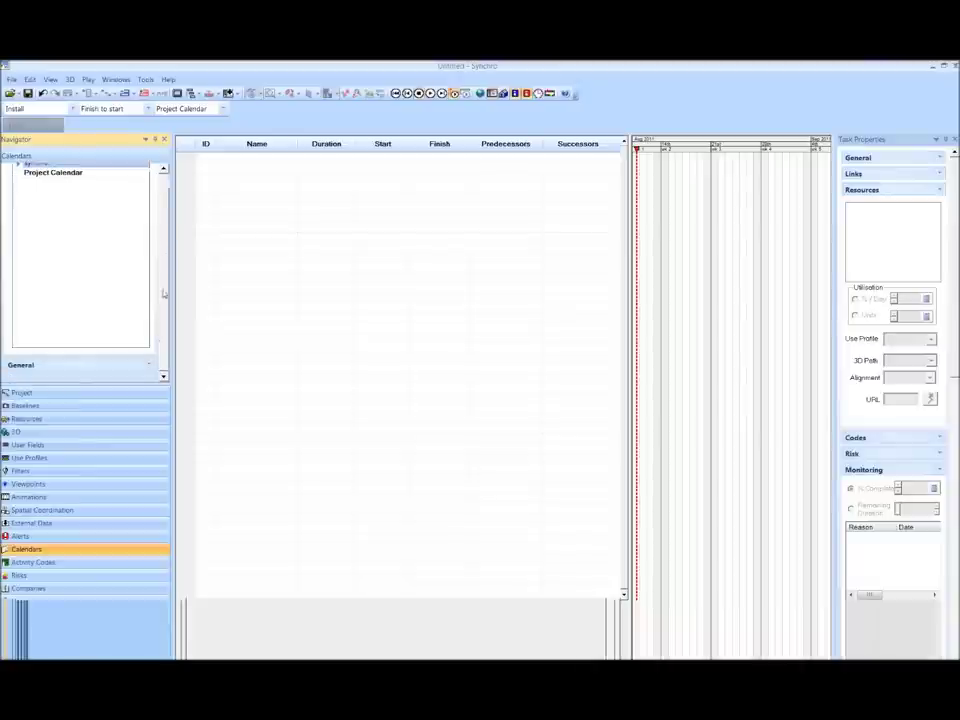
{"action": "left_click", "coordinate": [149, 365]}
{"action": "scroll", "coordinate": [168, 280], "scroll_direction": "down", "scroll_amount": 10}
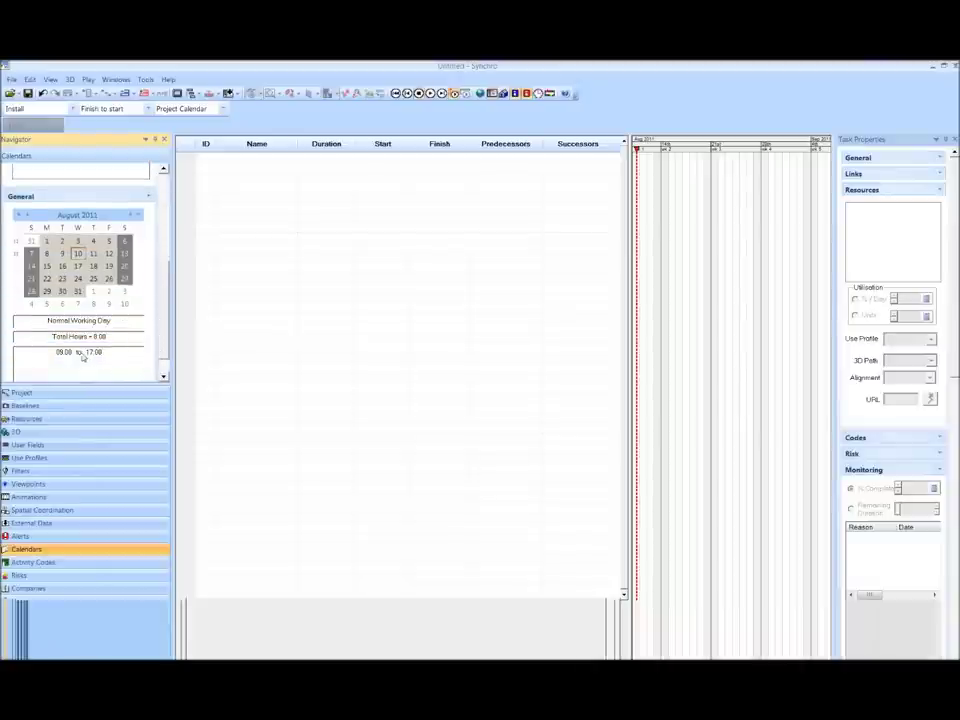
{"action": "right_click", "coordinate": [92, 256]}
{"action": "left_click", "coordinate": [110, 301]}
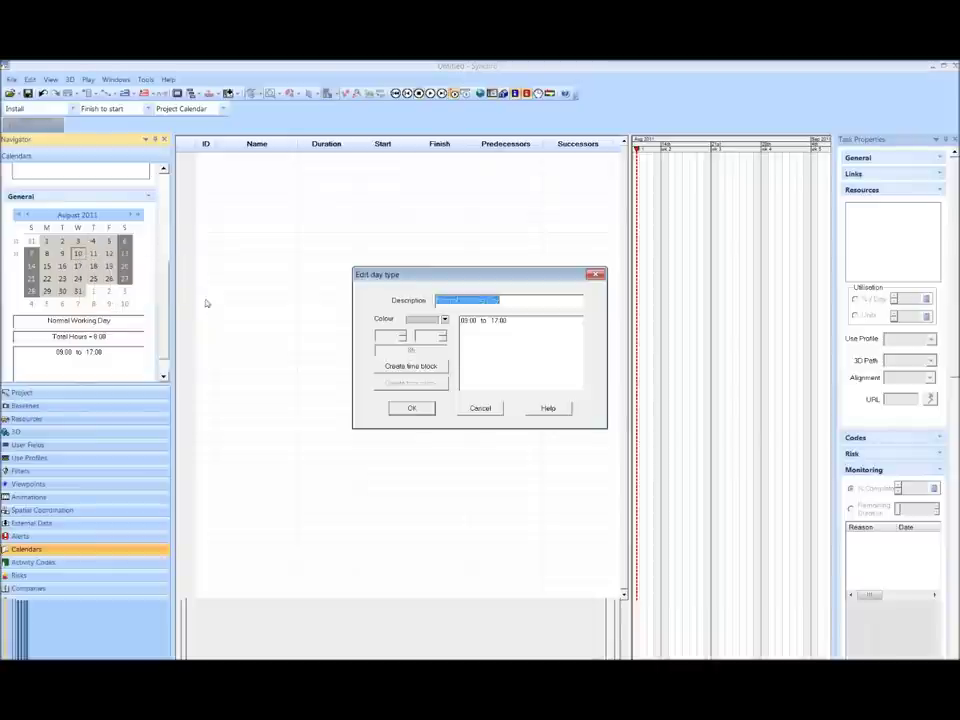
{"action": "left_click", "coordinate": [470, 321]}
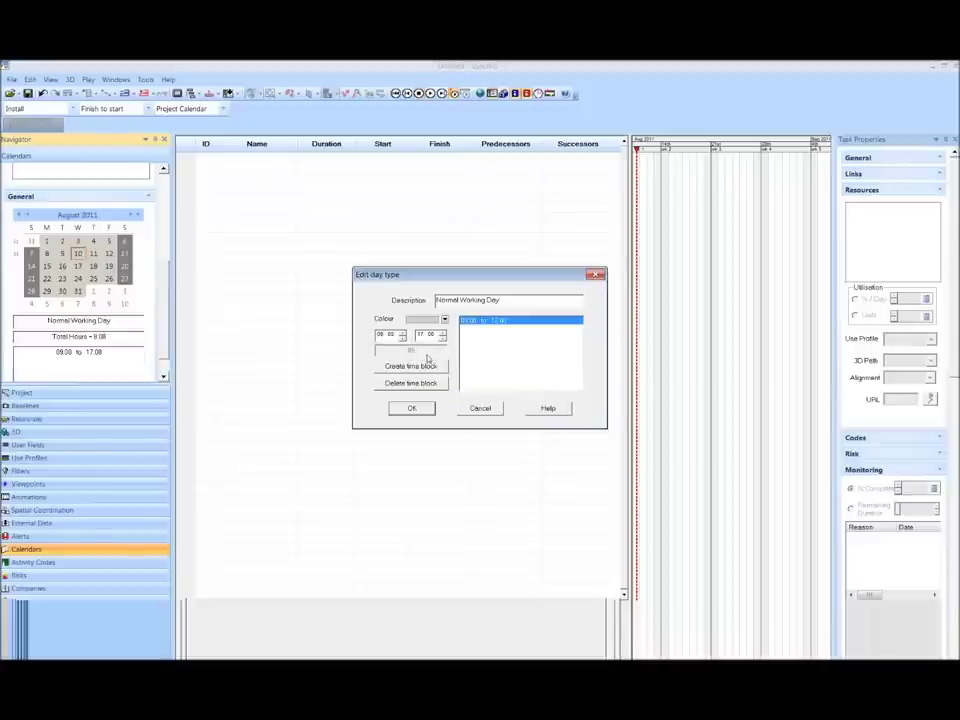
{"action": "key", "text": "BackSpace"}
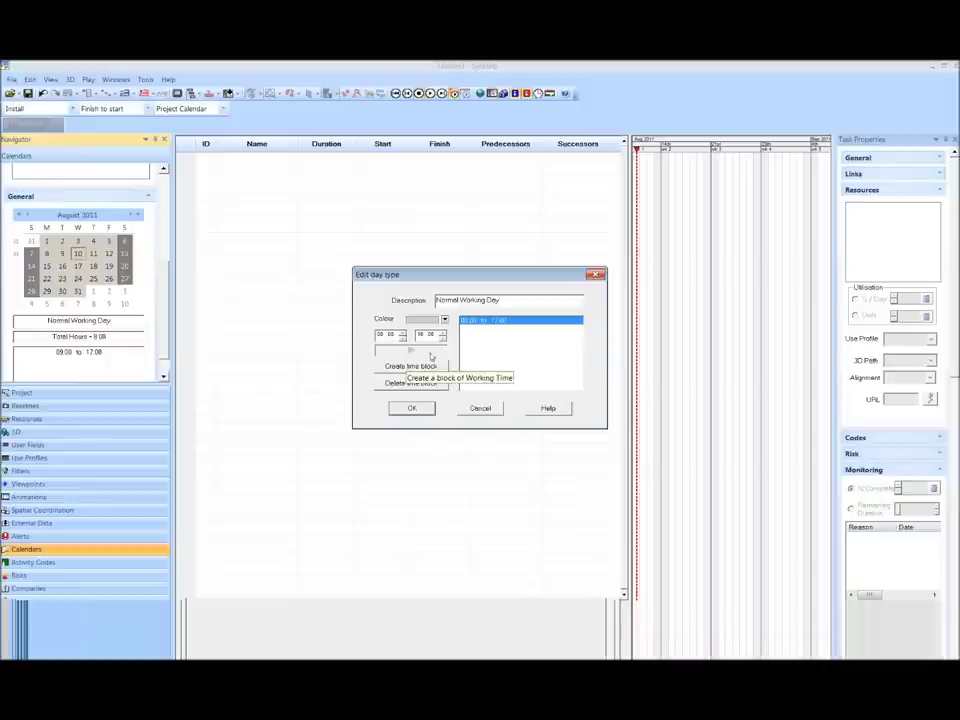
{"action": "left_click", "coordinate": [424, 336]}
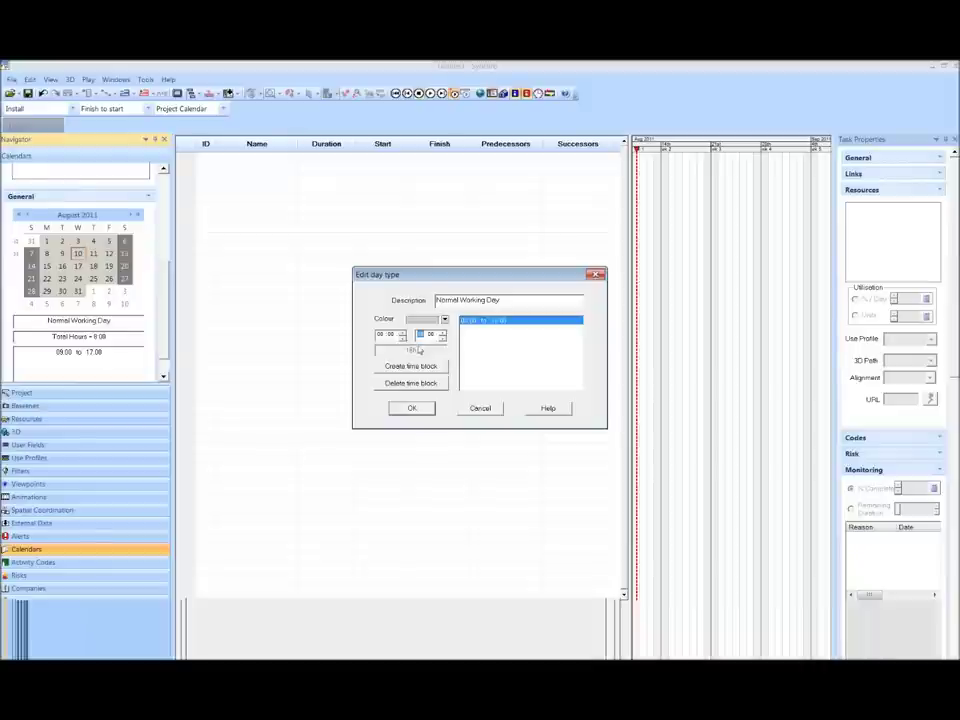
{"action": "type", "text": "23:59"}
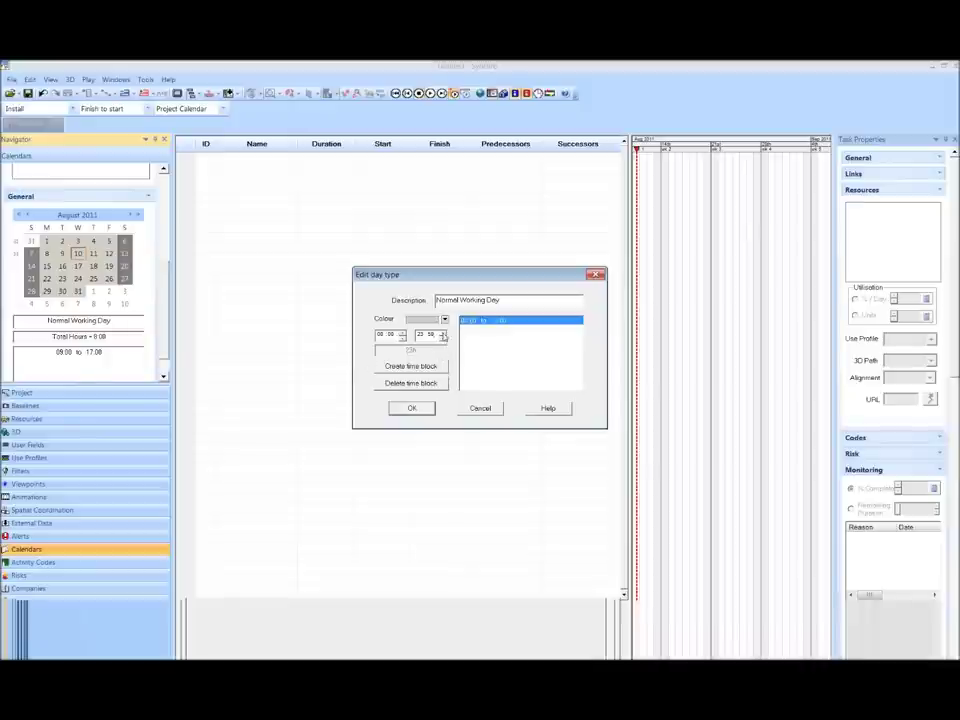
{"action": "left_click", "coordinate": [443, 333]}
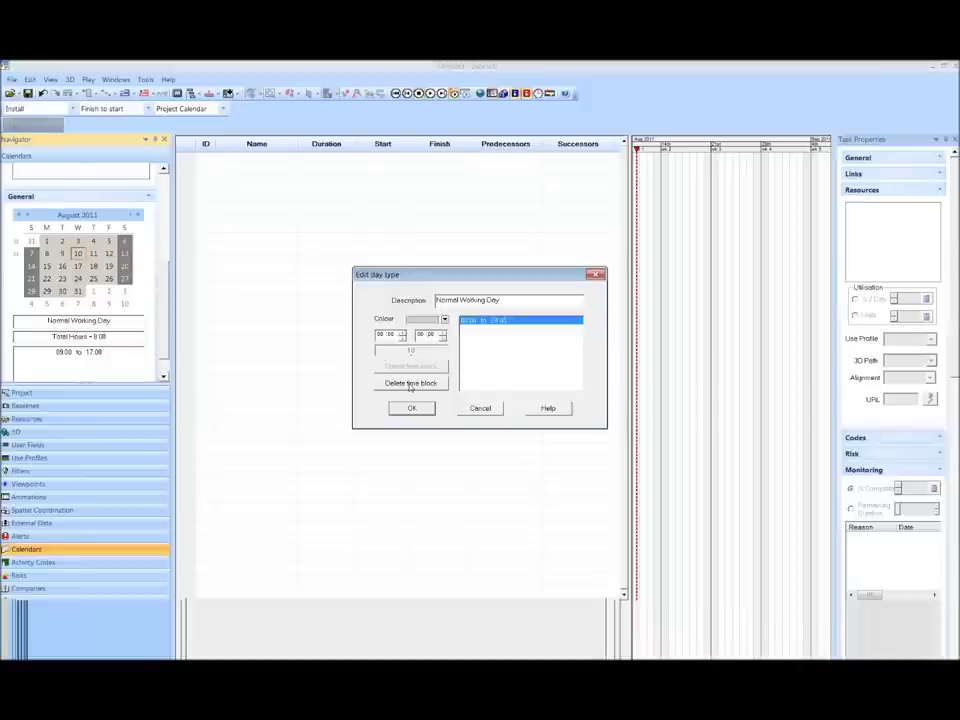
{"action": "left_click", "coordinate": [478, 409]}
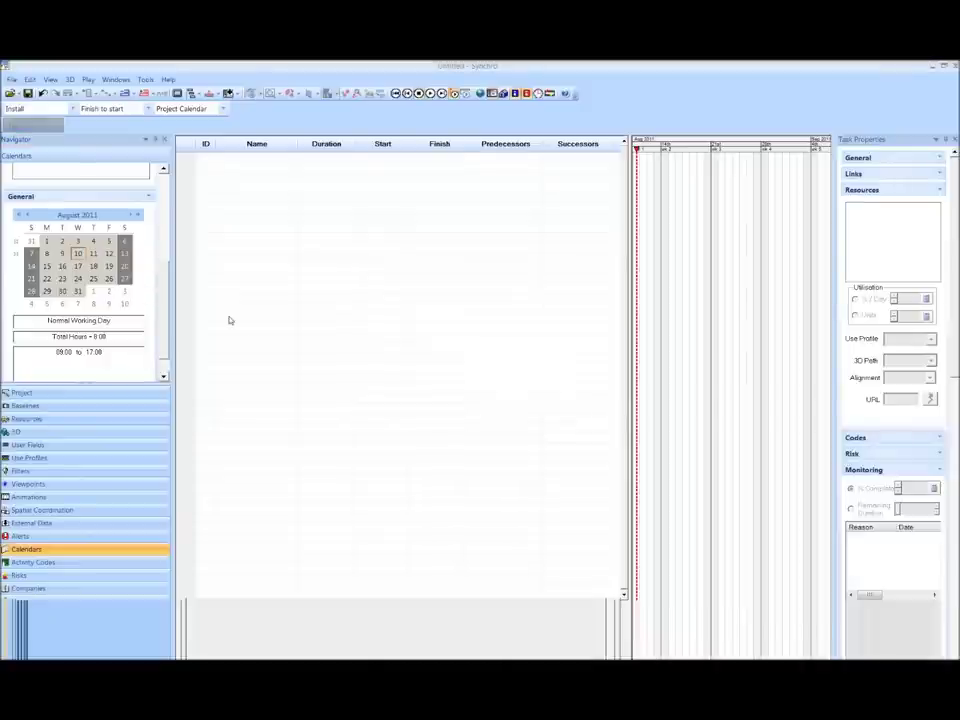
Edit the Normal Working Day type of the synchro calendar so that its time block starts at 08:00
{"action": "right_click", "coordinate": [81, 255]}
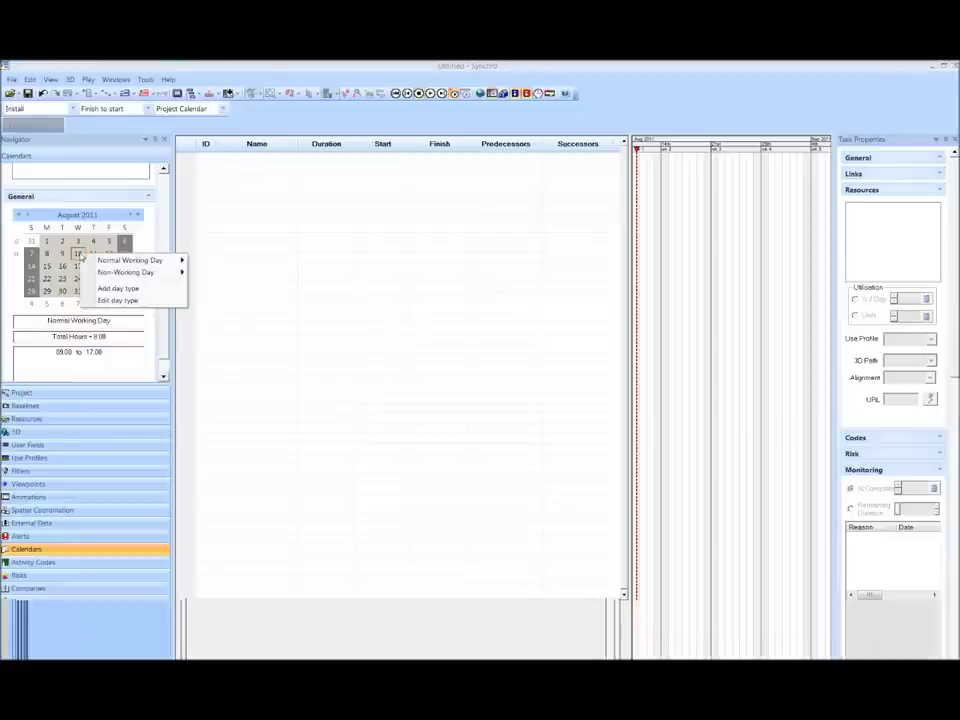
{"action": "left_click", "coordinate": [133, 301]}
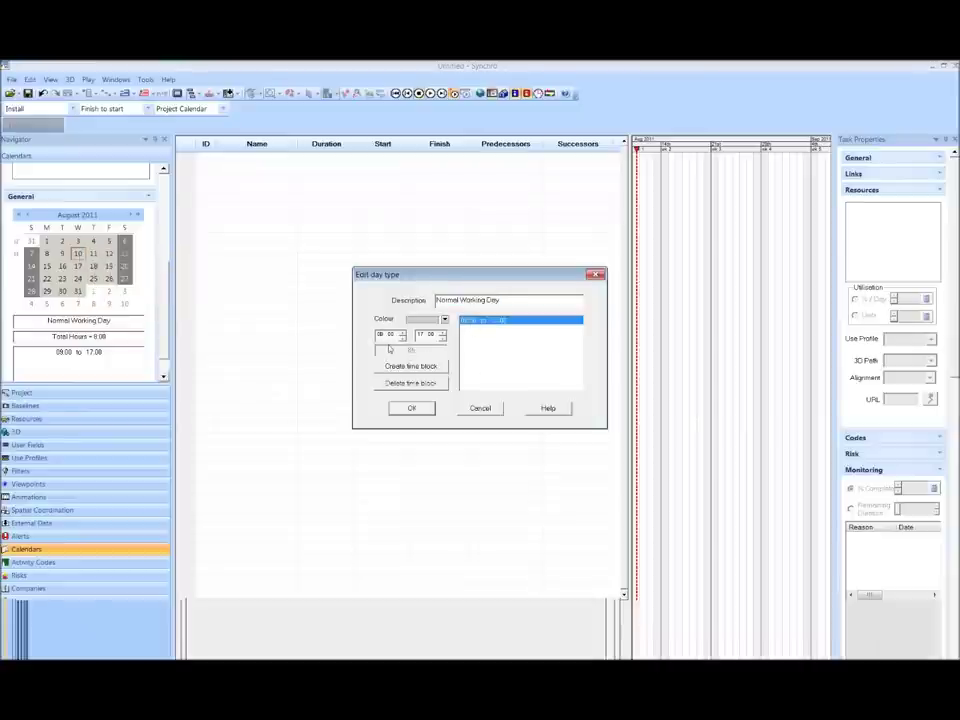
{"action": "type", "text": "8"}
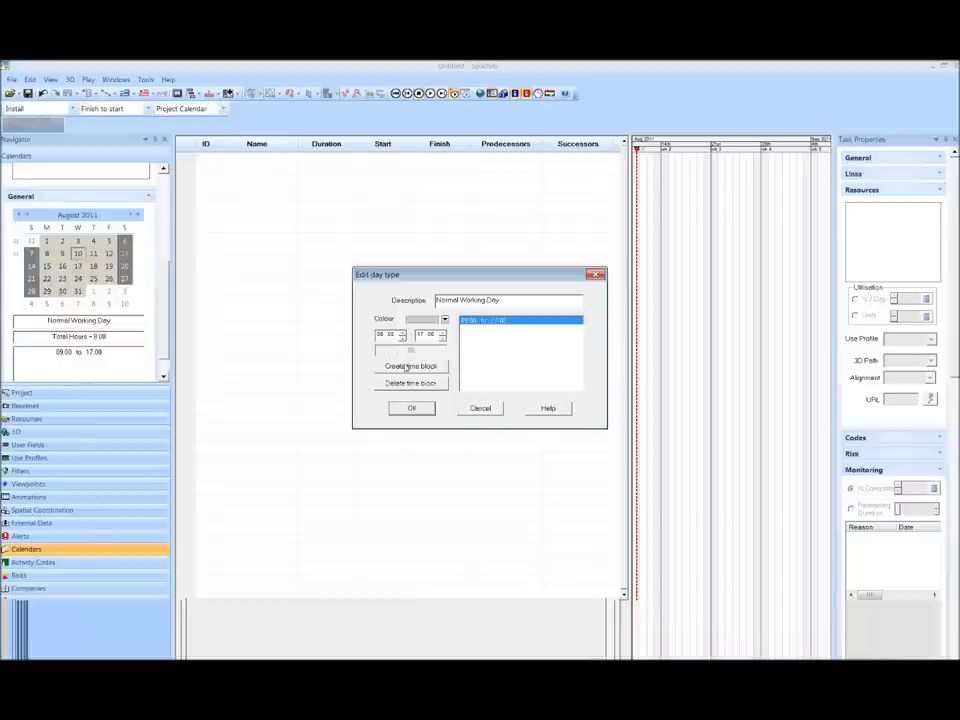
{"action": "left_click", "coordinate": [412, 409]}
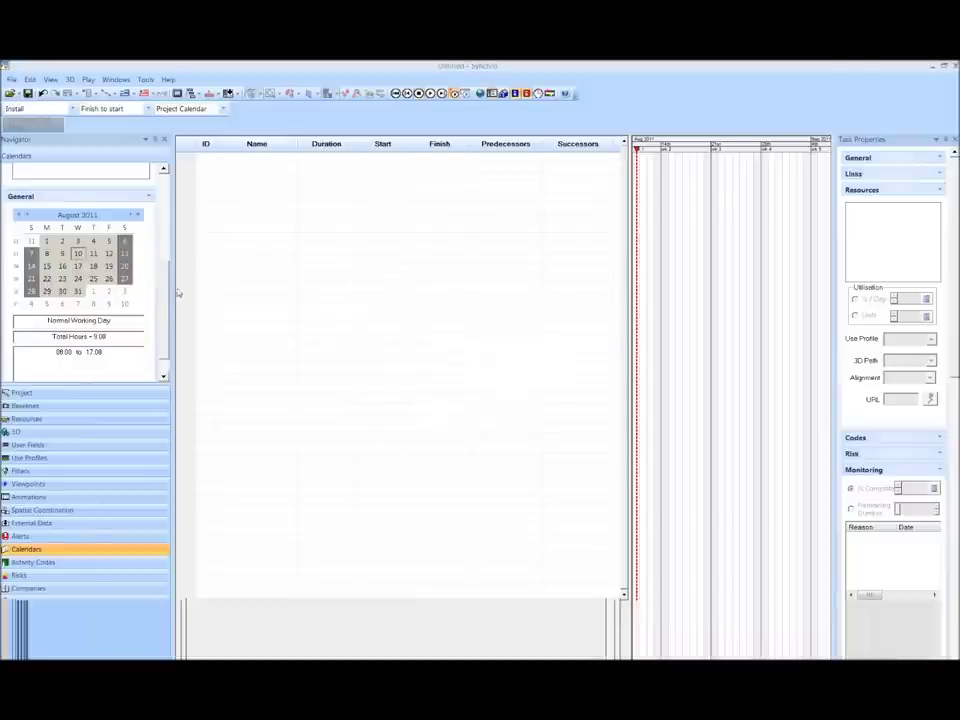
Add a first task named Construction in the Gantt task table
{"action": "left_click_drag", "start_coordinate": [166, 291], "coordinate": [156, 202]}
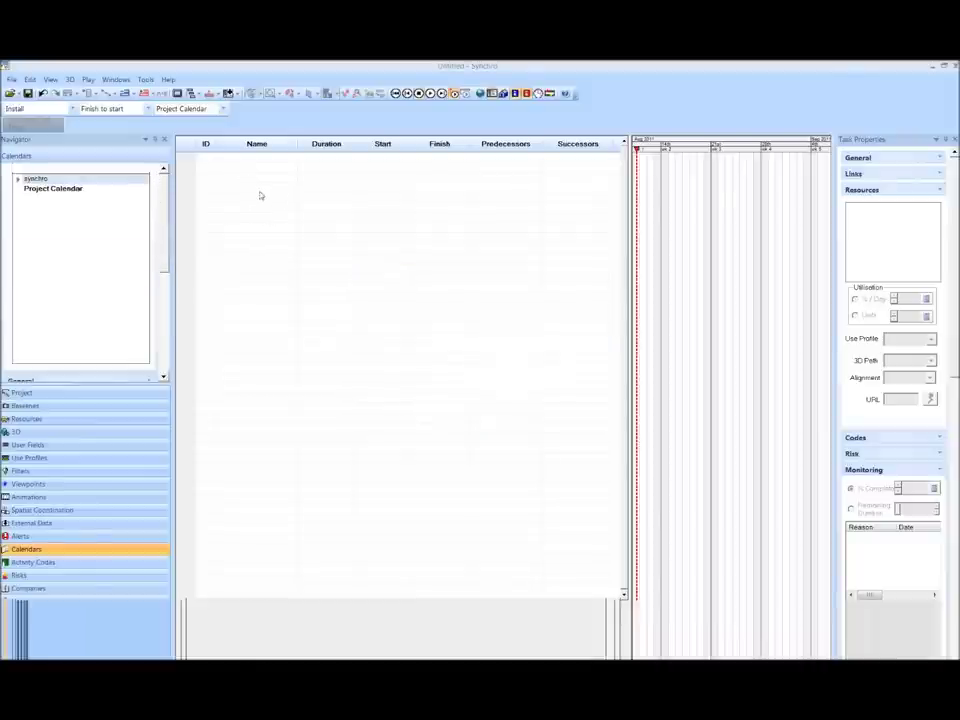
{"action": "left_click", "coordinate": [244, 159]}
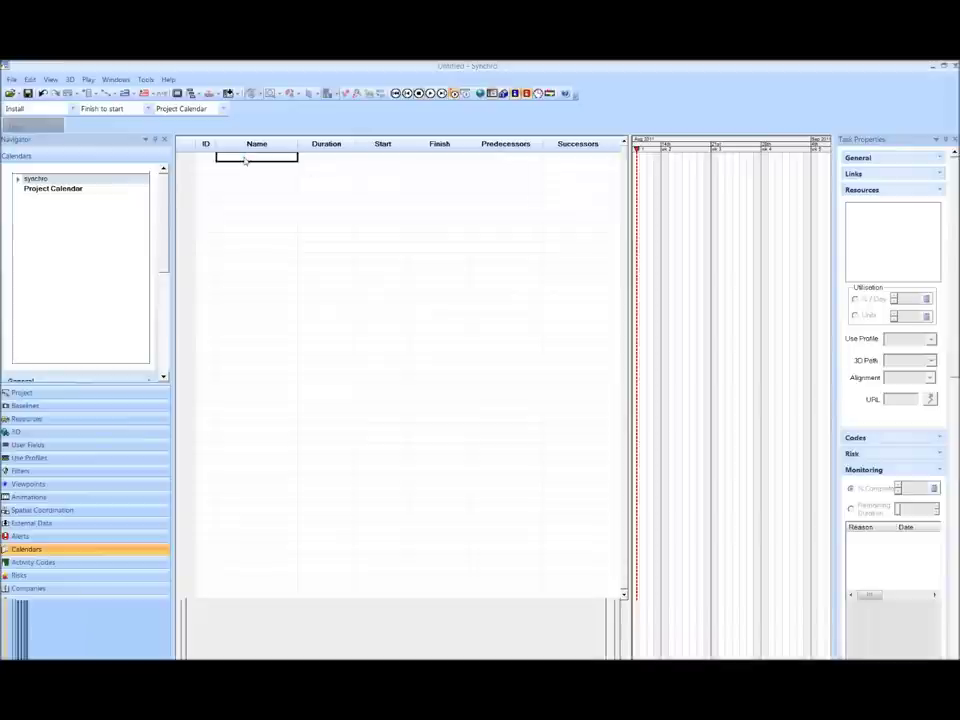
{"action": "type", "text": "Constructio"}
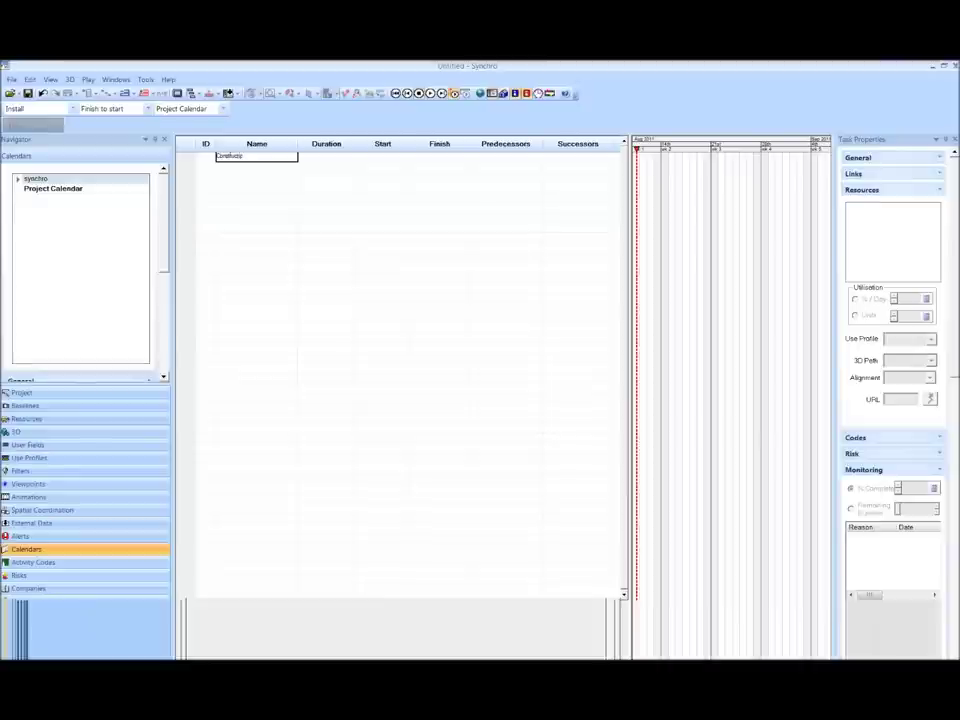
{"action": "type", "text": "n"}
{"action": "key", "text": "Return"}
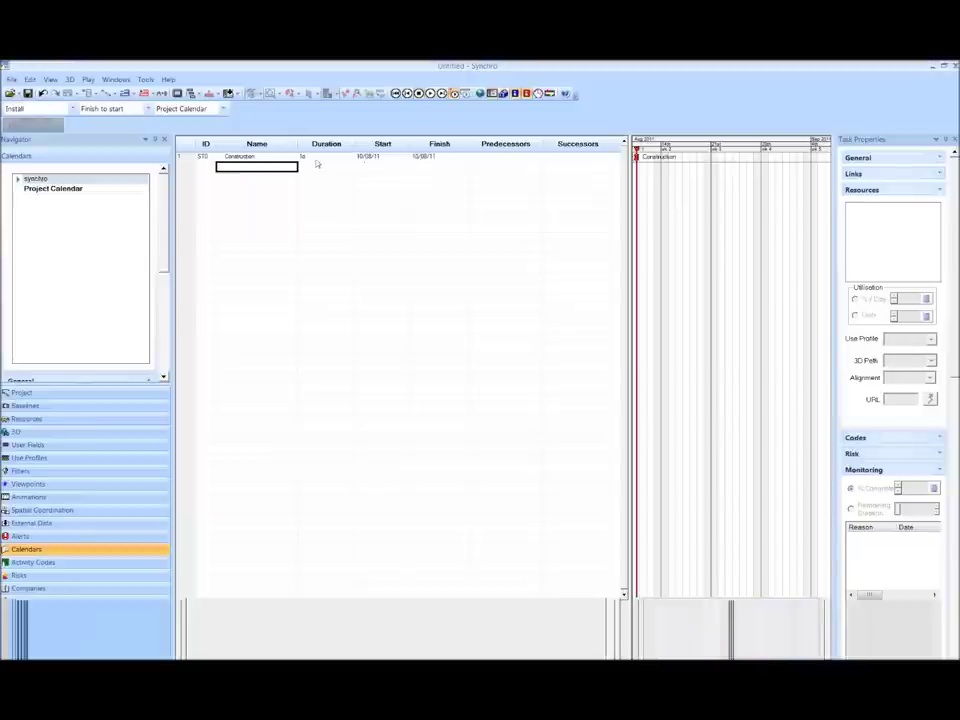
Add a child task named Substructure under Construction, and widen the Name column
{"action": "left_click", "coordinate": [240, 158]}
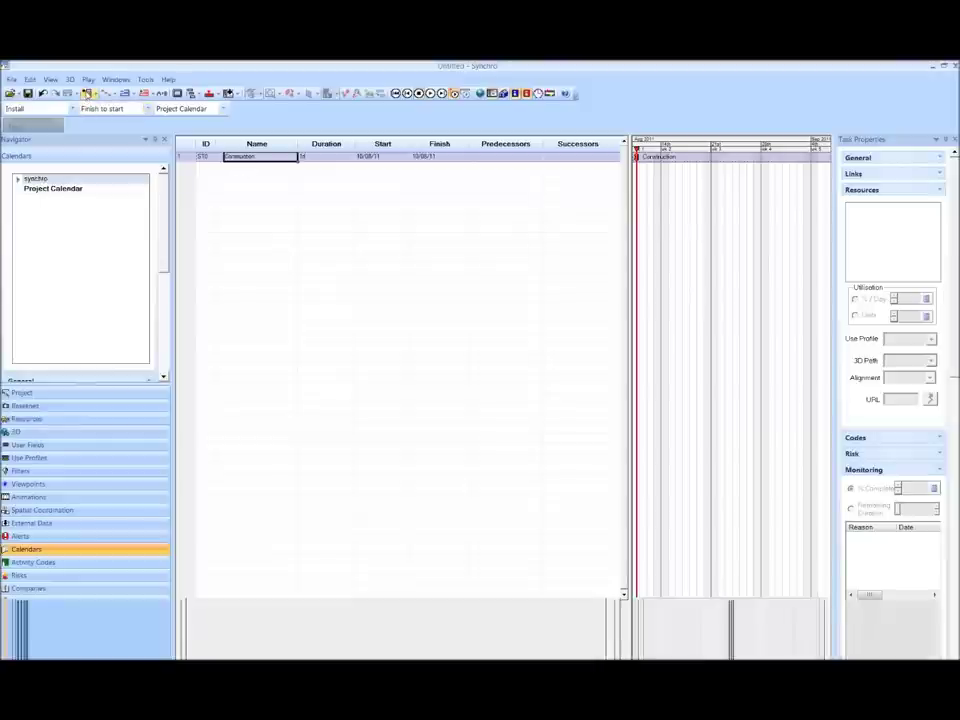
{"action": "left_click", "coordinate": [95, 93]}
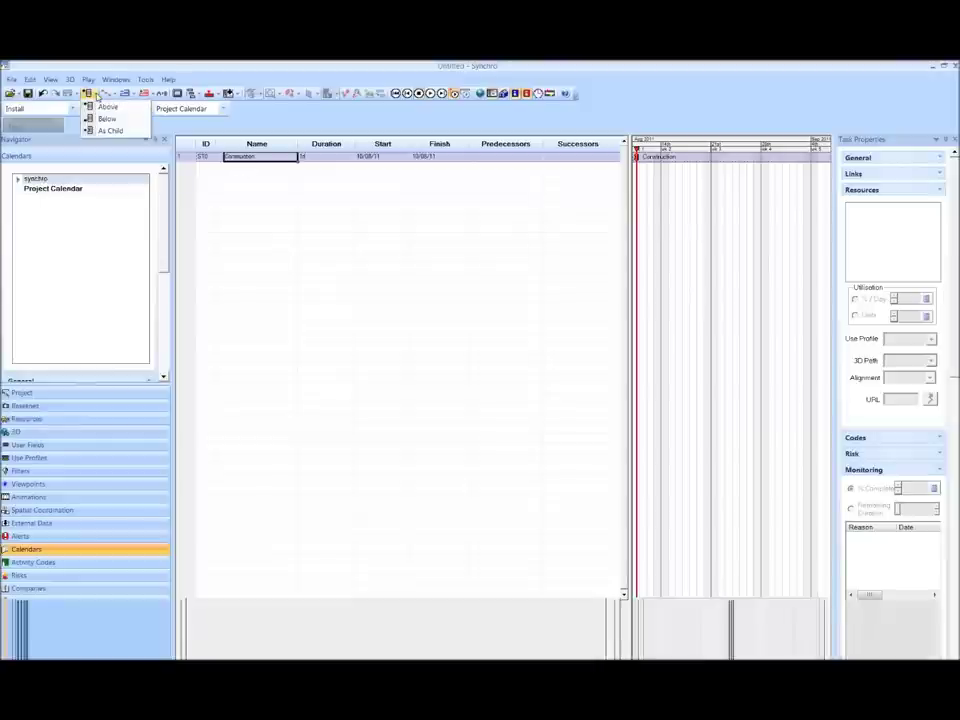
{"action": "left_click", "coordinate": [112, 131]}
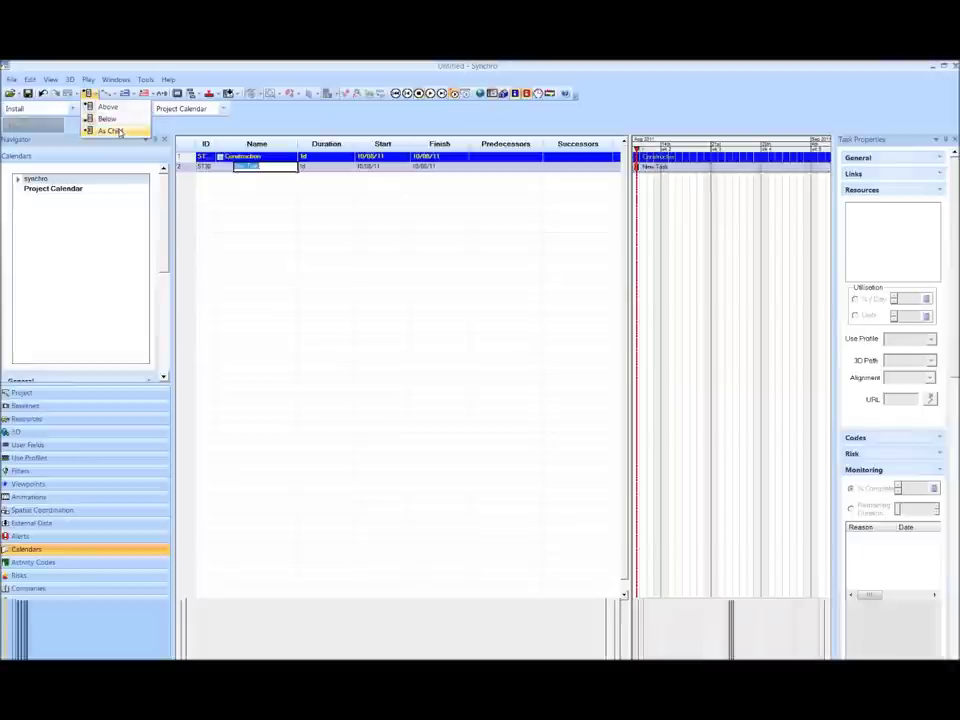
{"action": "left_click_drag", "start_coordinate": [298, 141], "coordinate": [342, 141]}
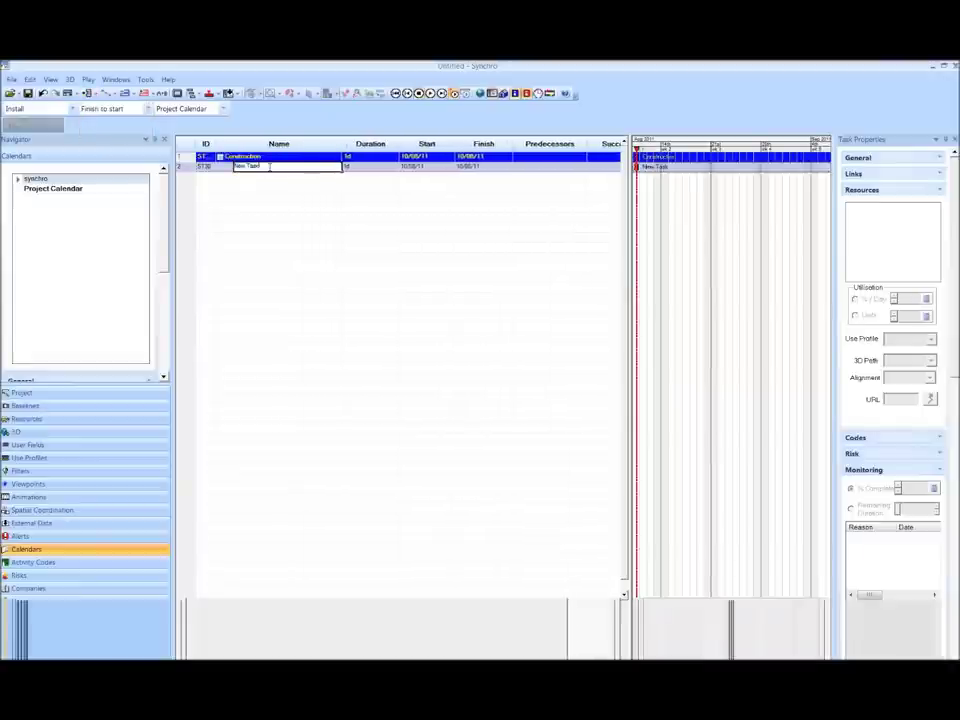
{"action": "key", "text": "BackSpace"}
{"action": "key", "text": "BackSpace"}
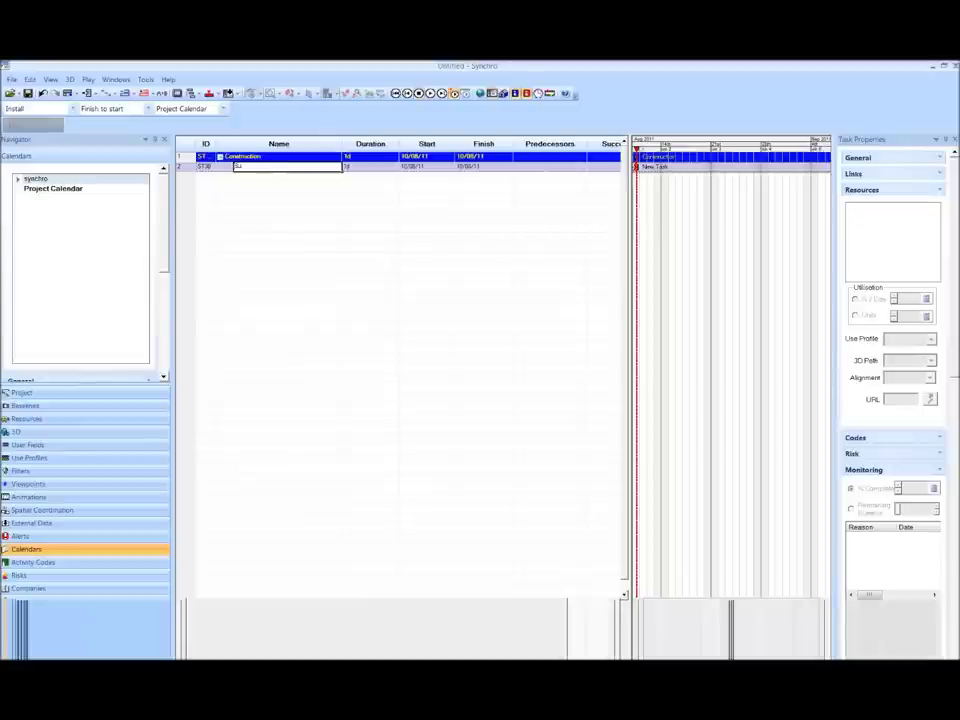
{"action": "key", "text": "Return"}
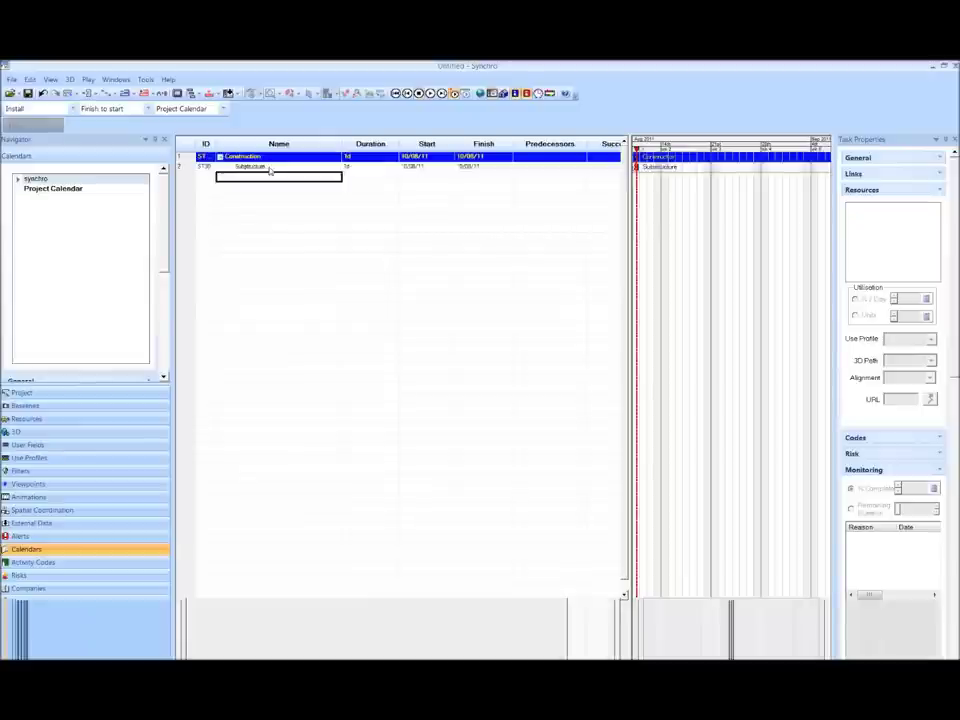
Add a child task named Piling under Substructure
{"action": "left_click", "coordinate": [259, 167]}
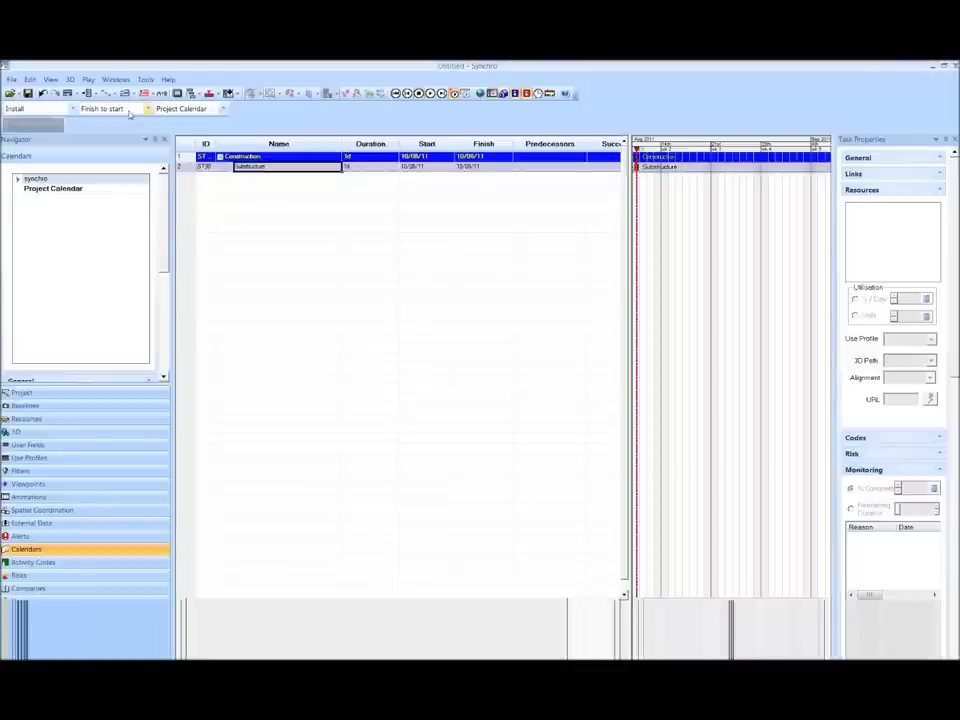
{"action": "left_click", "coordinate": [81, 94]}
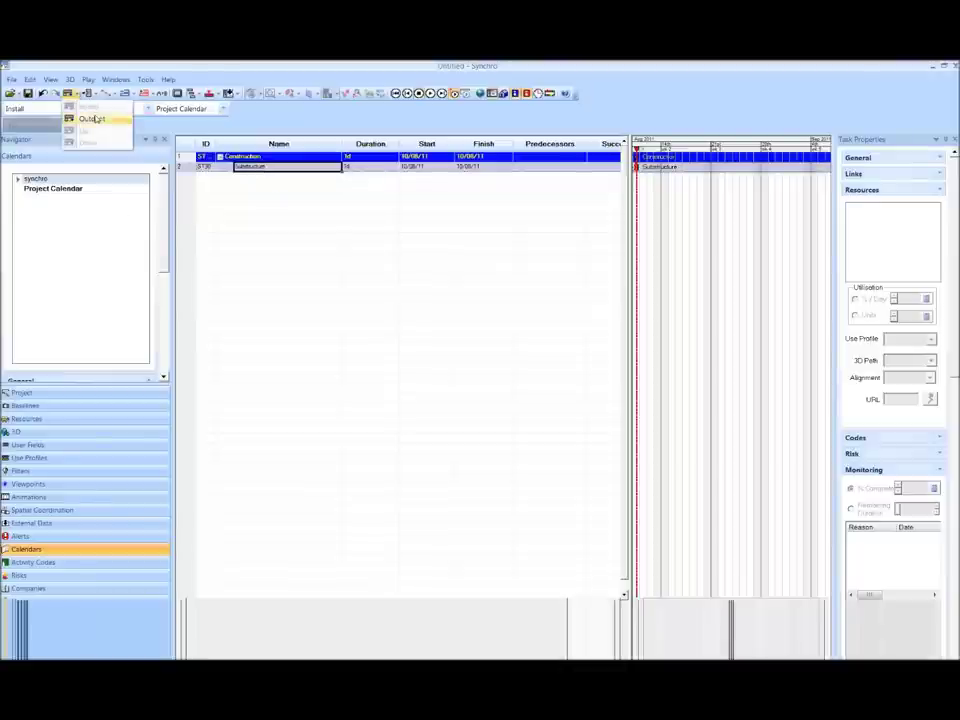
{"action": "left_click", "coordinate": [87, 93]}
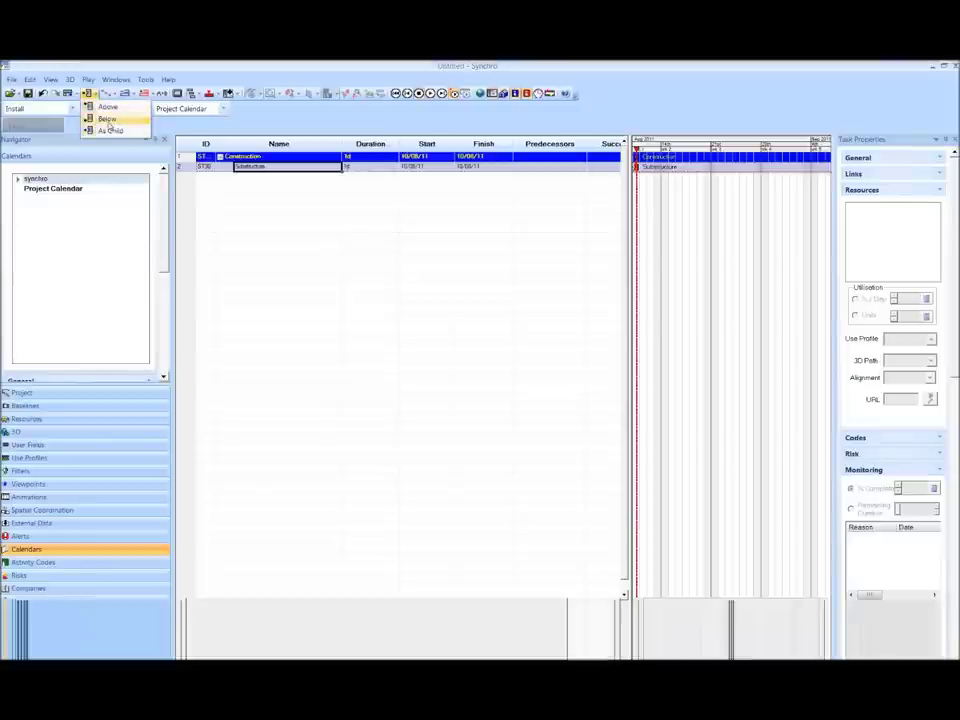
{"action": "left_click", "coordinate": [107, 119]}
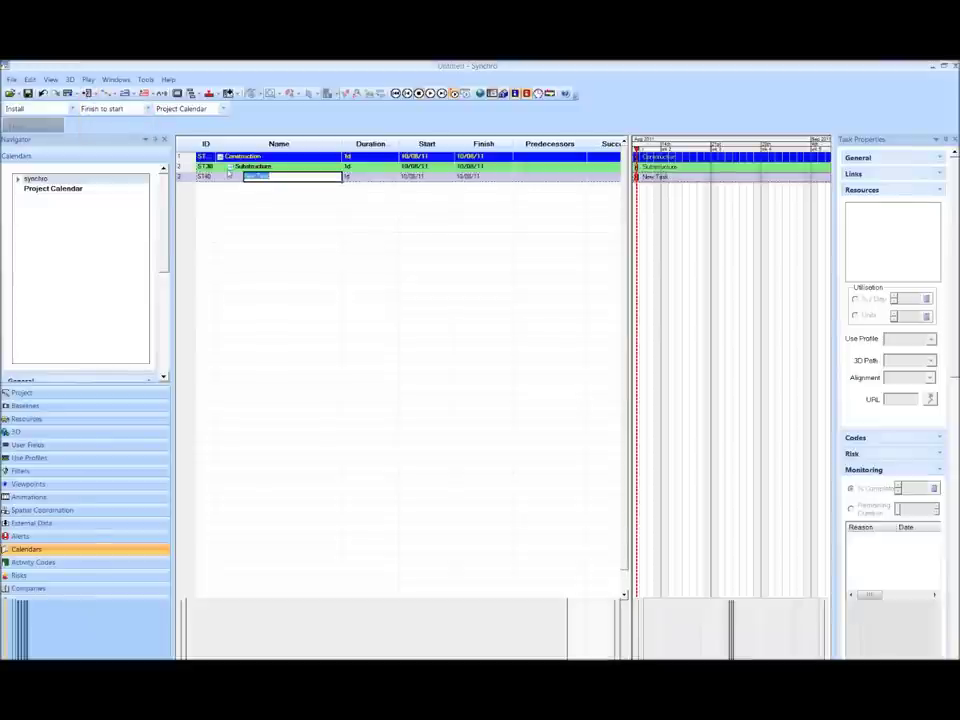
{"action": "type", "text": "S"}
{"action": "type", "text": "iling"}
{"action": "key", "text": "Return"}
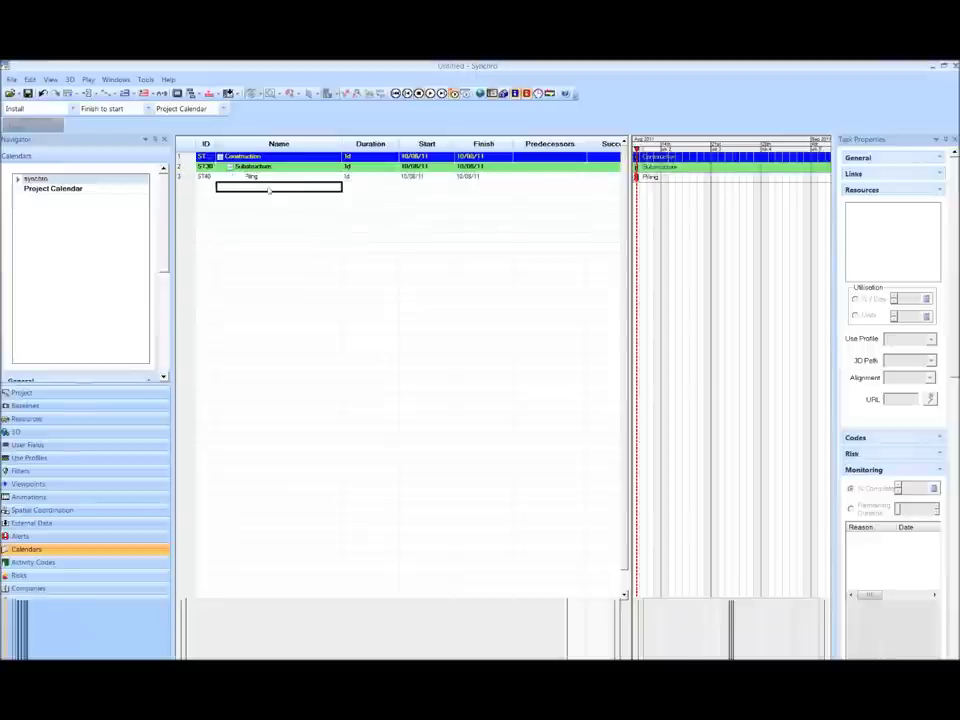
Add a child task named Pile Area 1 under Piling and select it
{"action": "key", "text": "Up"}
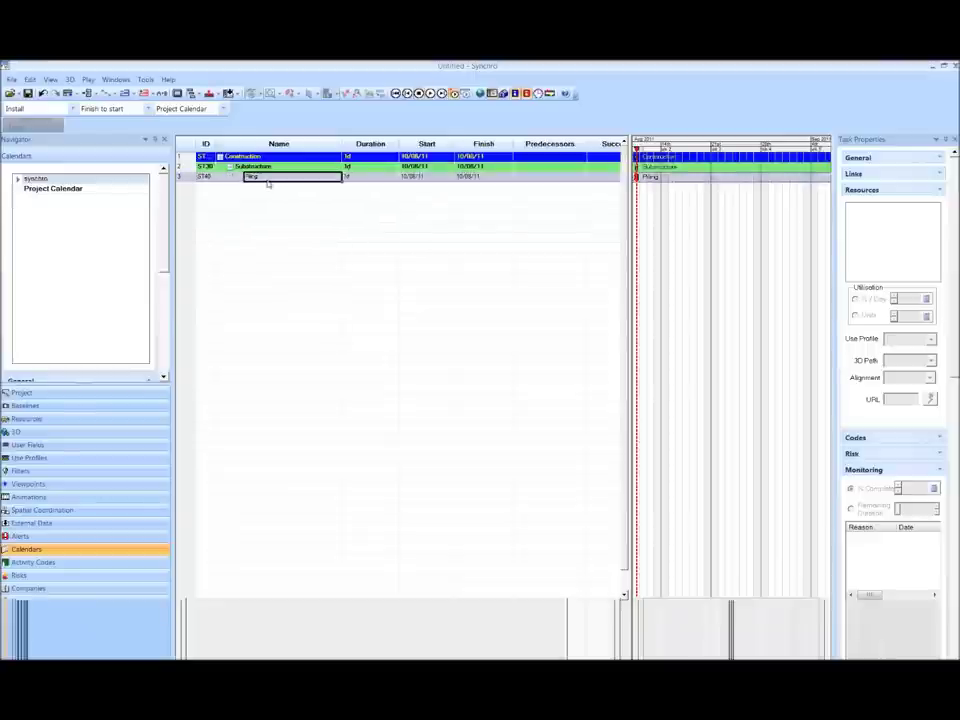
{"action": "left_click", "coordinate": [86, 93]}
{"action": "left_click", "coordinate": [110, 130]}
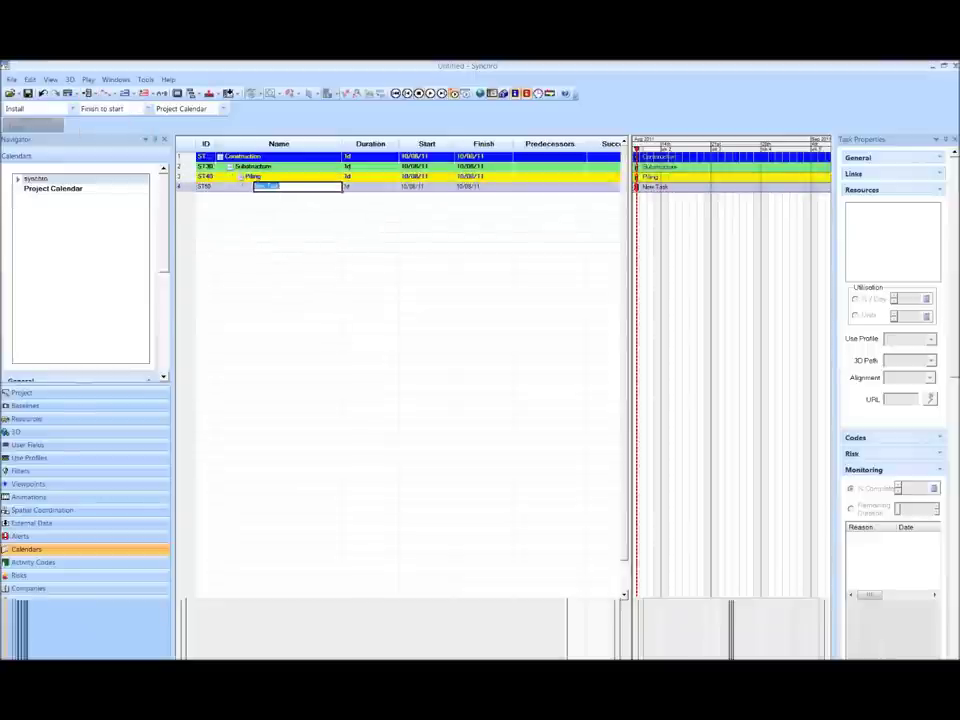
{"action": "type", "text": "Pile Area 1"}
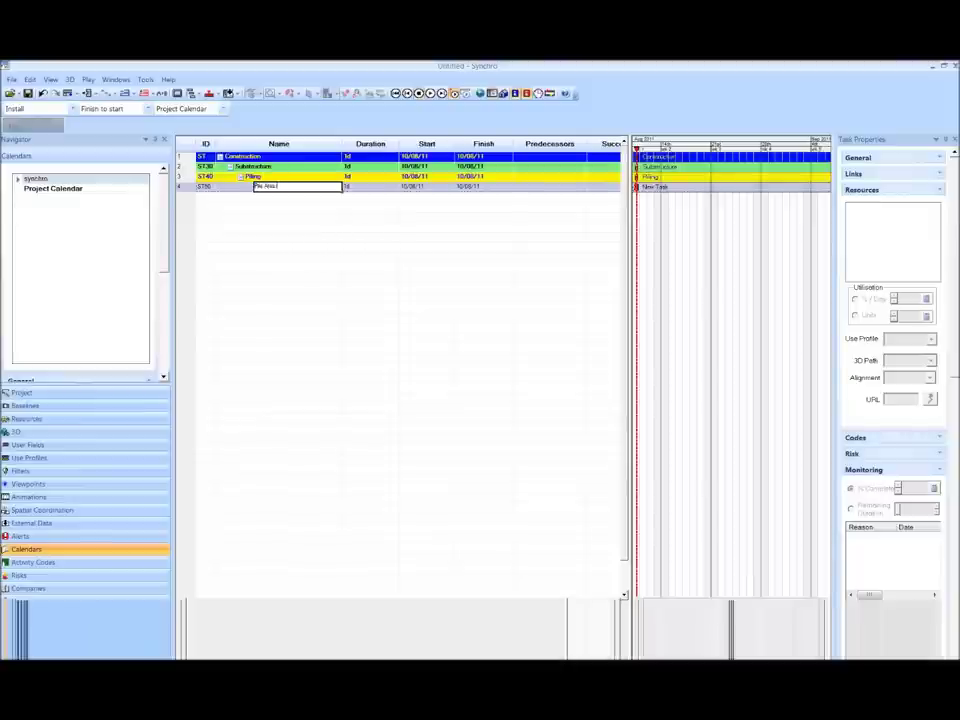
{"action": "key", "text": "Return"}
{"action": "left_click", "coordinate": [287, 186]}
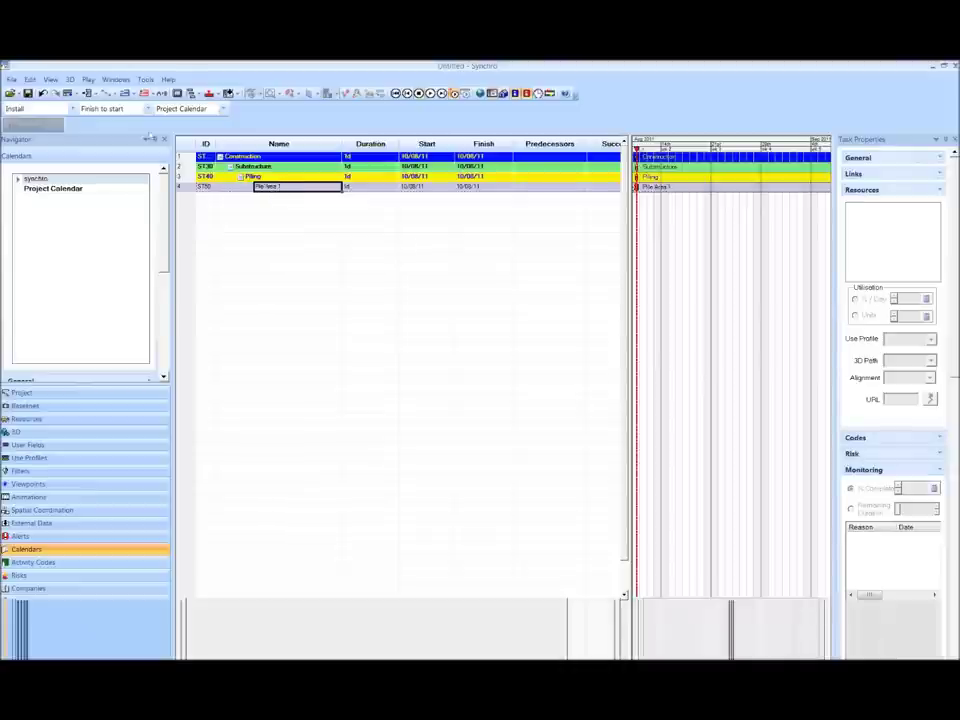
Fill the Pile Area 1 name down four rows to create tasks Pile Area 2 through Pile Area 5
{"action": "left_click", "coordinate": [93, 93]}
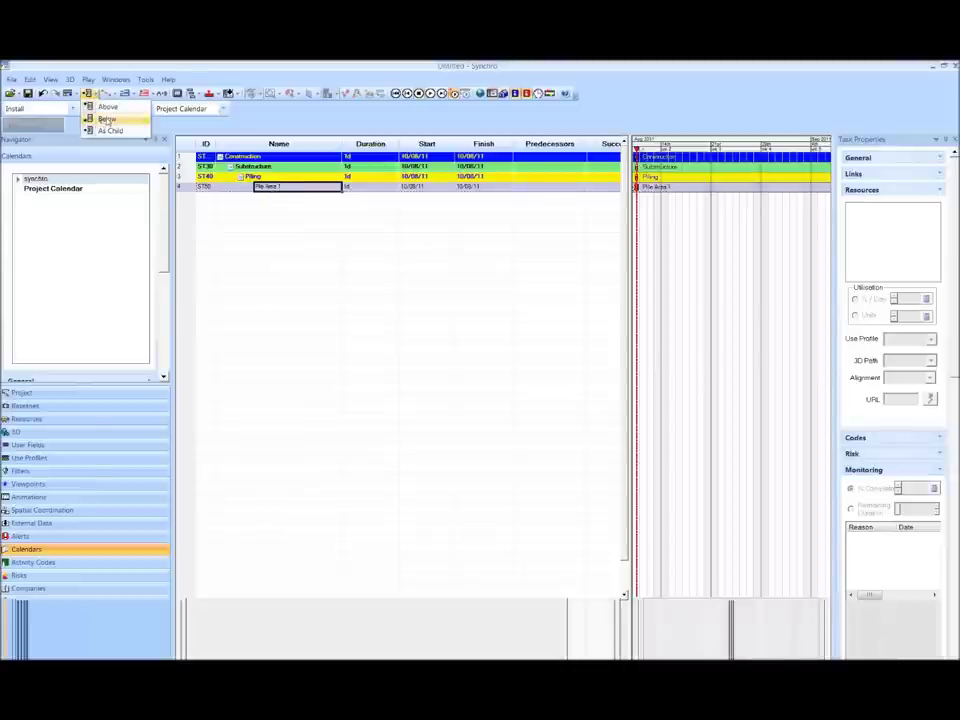
{"action": "left_click", "coordinate": [190, 76]}
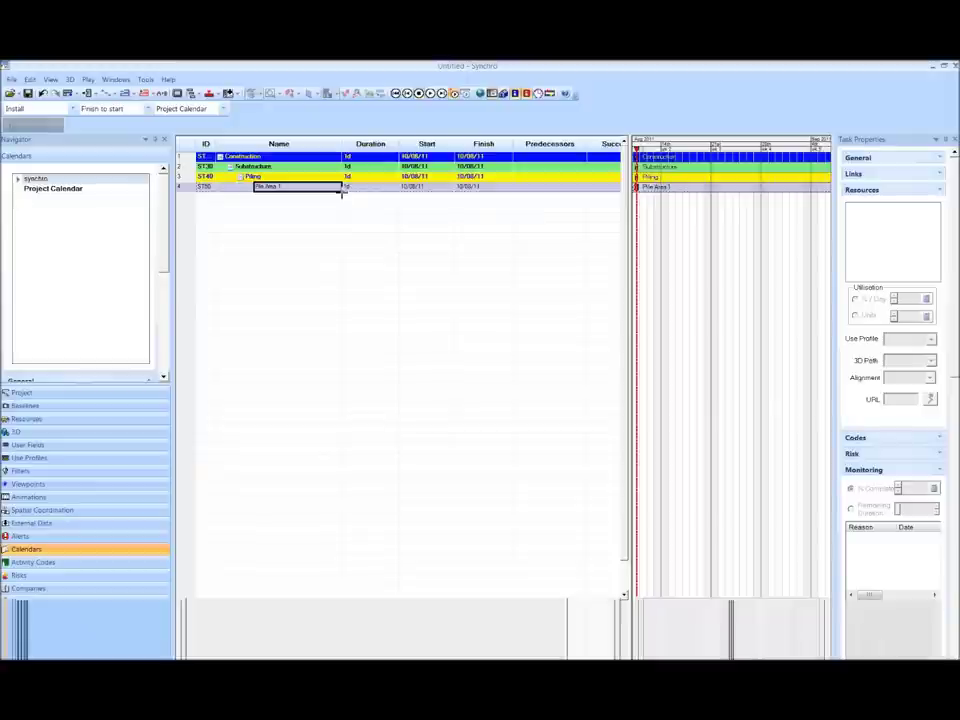
{"action": "left_click_drag", "start_coordinate": [341, 193], "coordinate": [341, 230]}
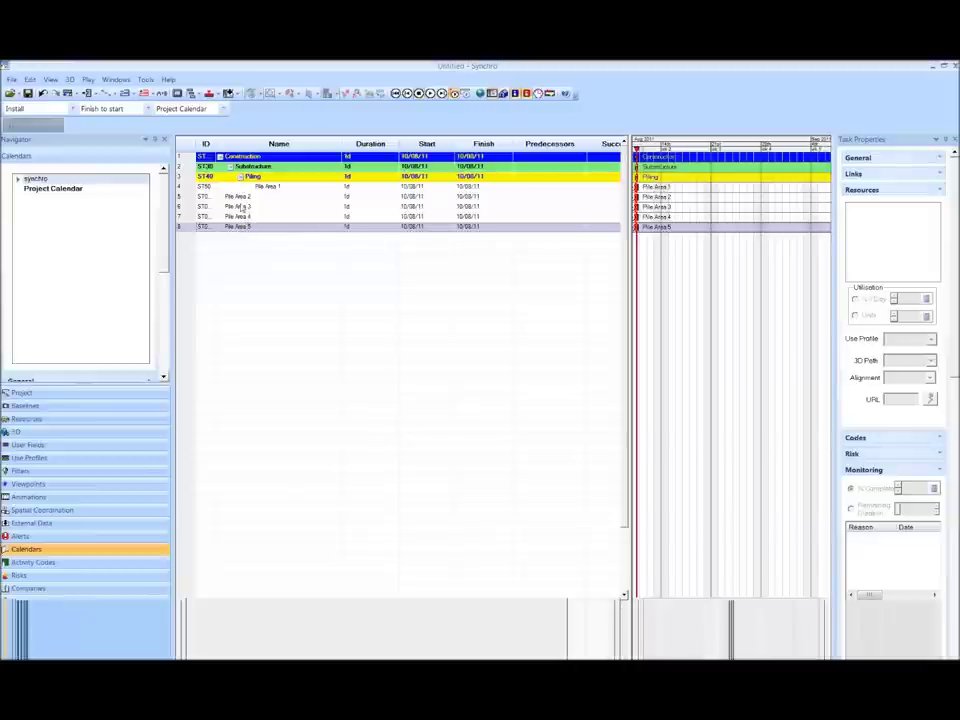
Indent Pile Area 2 through Pile Area 5 three levels so they sit under Piling alongside Pile Area 1
{"action": "left_click", "coordinate": [238, 197]}
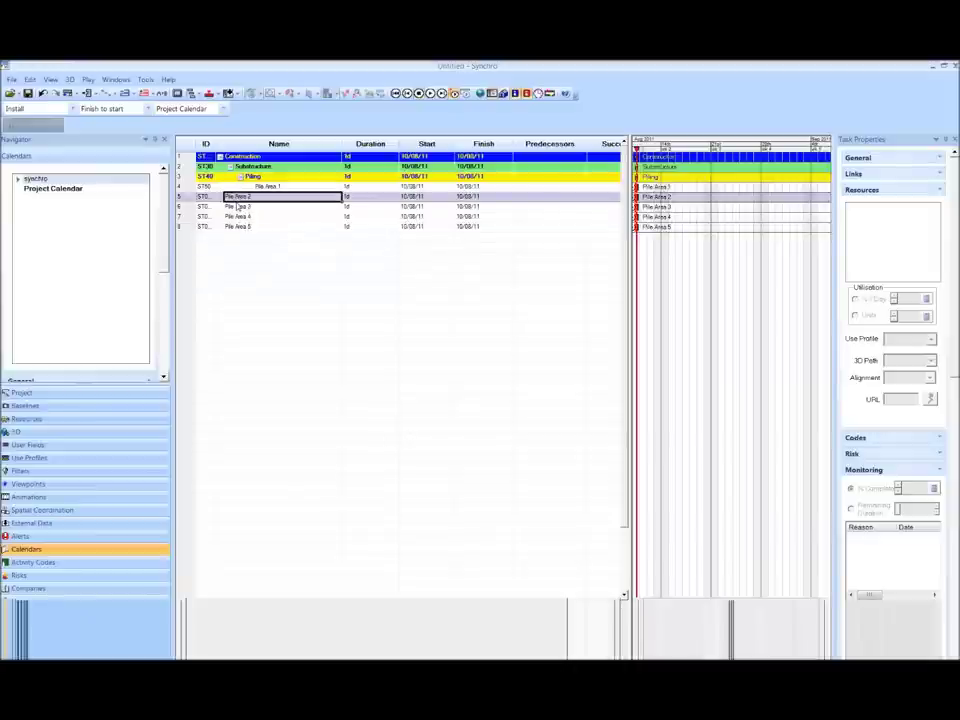
{"action": "left_click", "coordinate": [240, 227], "text": "shift"}
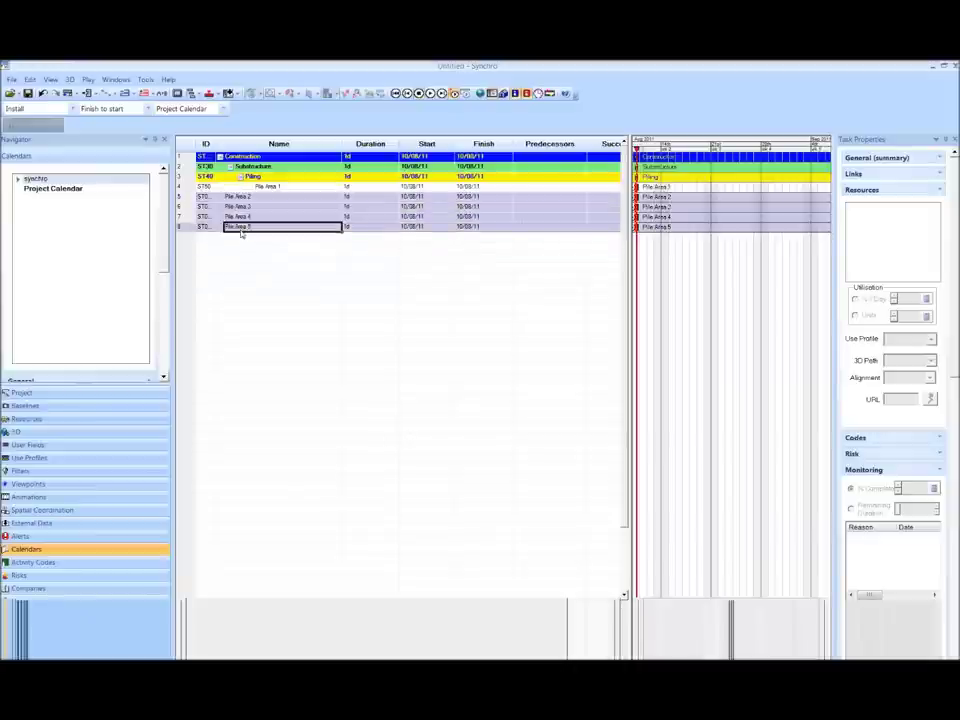
{"action": "left_click", "coordinate": [87, 93]}
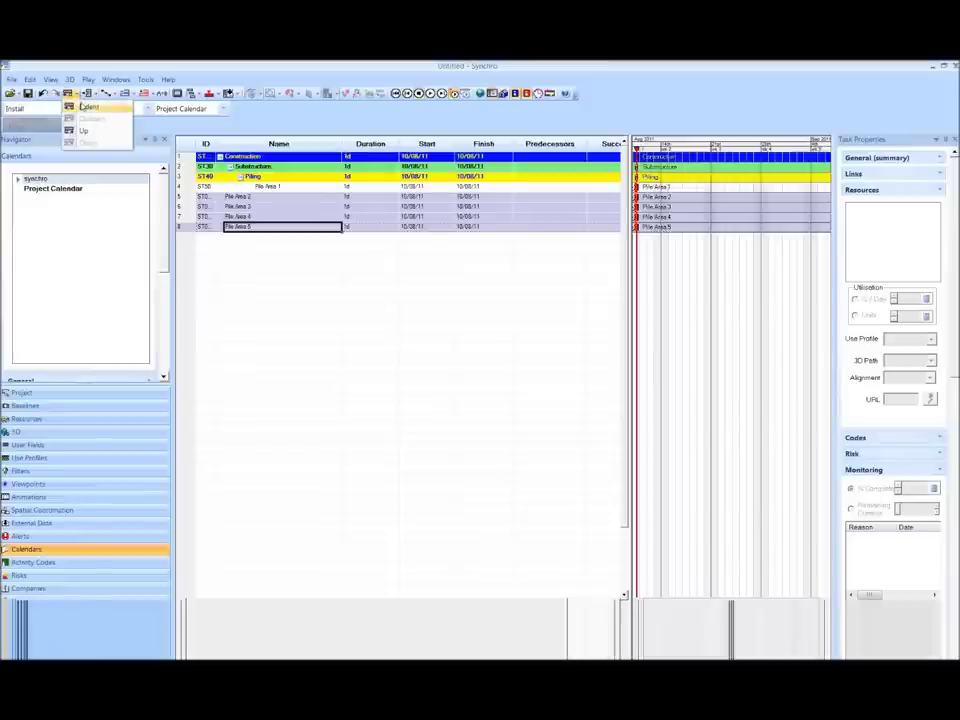
{"action": "left_click", "coordinate": [88, 105]}
{"action": "left_click", "coordinate": [77, 93]}
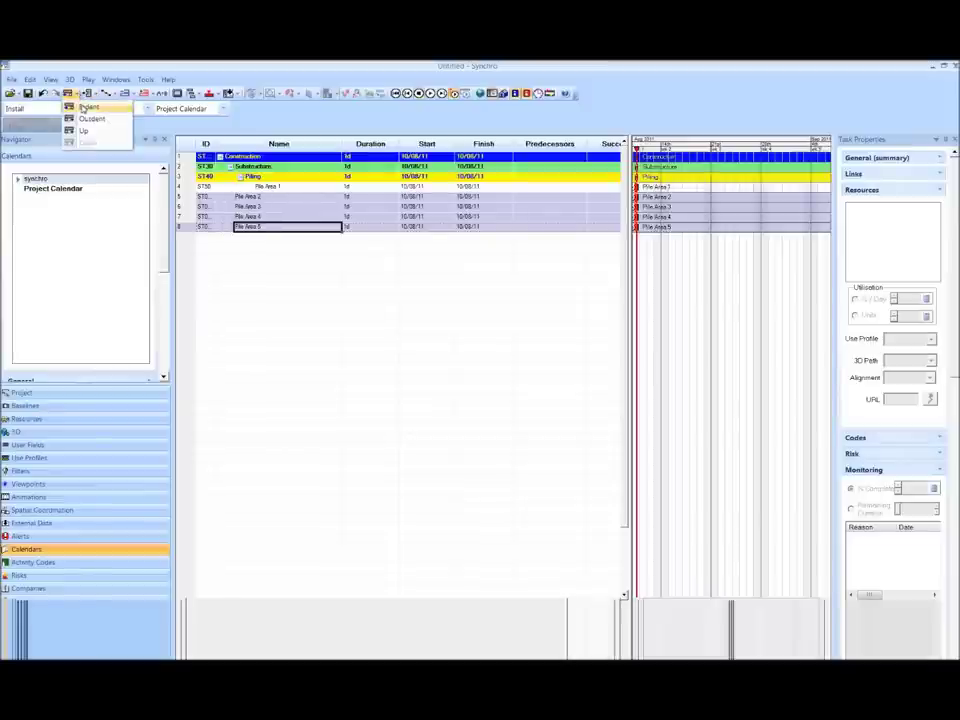
{"action": "left_click", "coordinate": [88, 106]}
{"action": "left_click", "coordinate": [75, 93]}
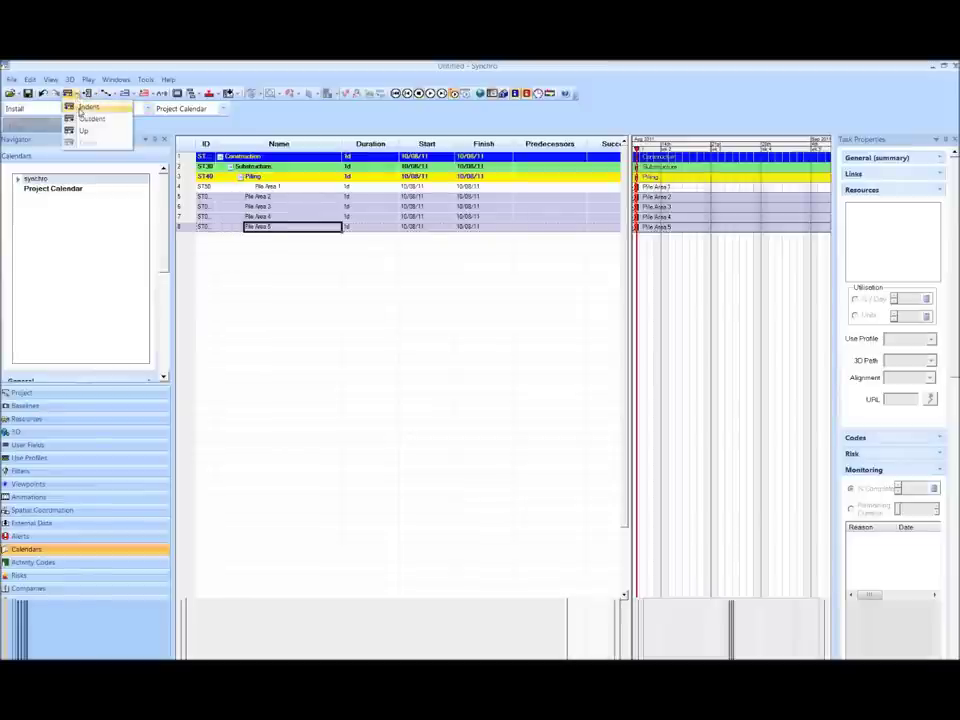
{"action": "left_click", "coordinate": [88, 106]}
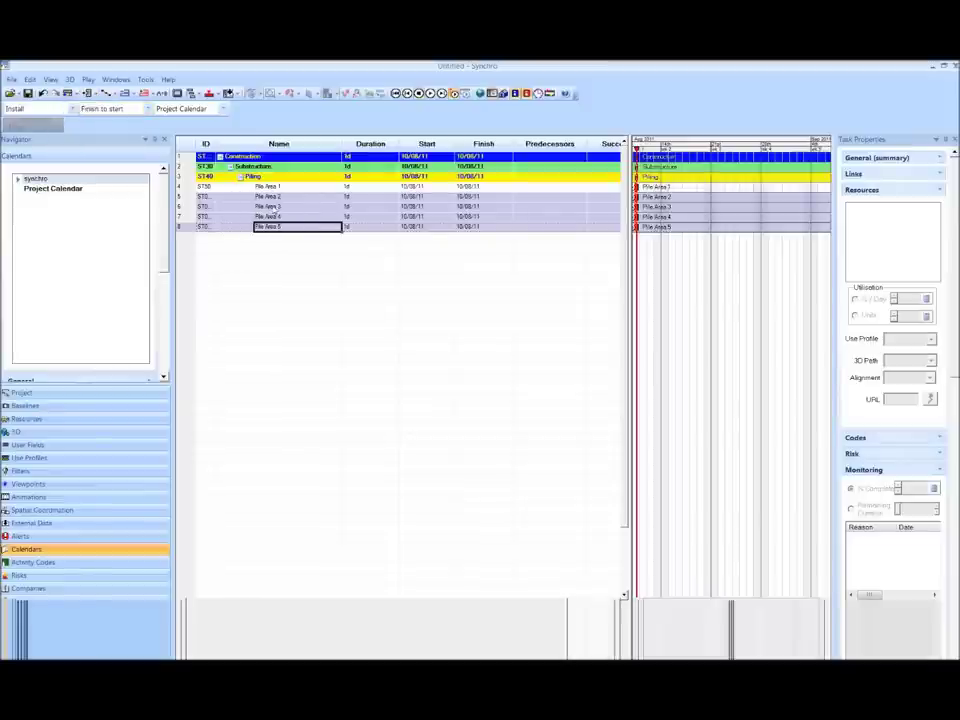
Set the duration of Pile Area 1 to 2d
{"action": "left_click", "coordinate": [265, 187]}
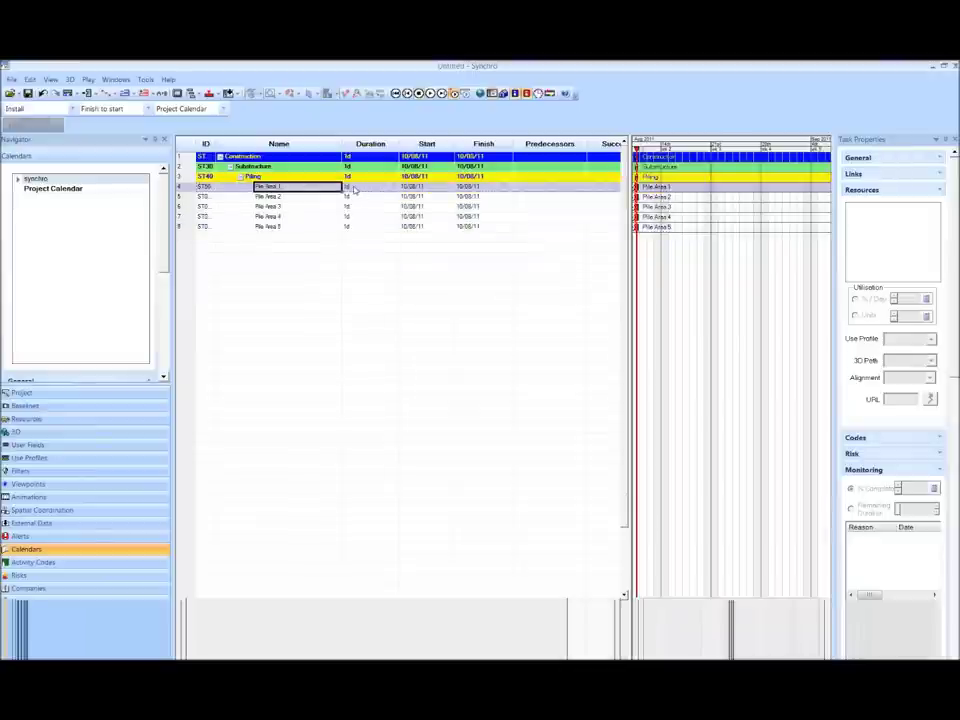
{"action": "left_click", "coordinate": [363, 188]}
{"action": "left_click", "coordinate": [363, 188]}
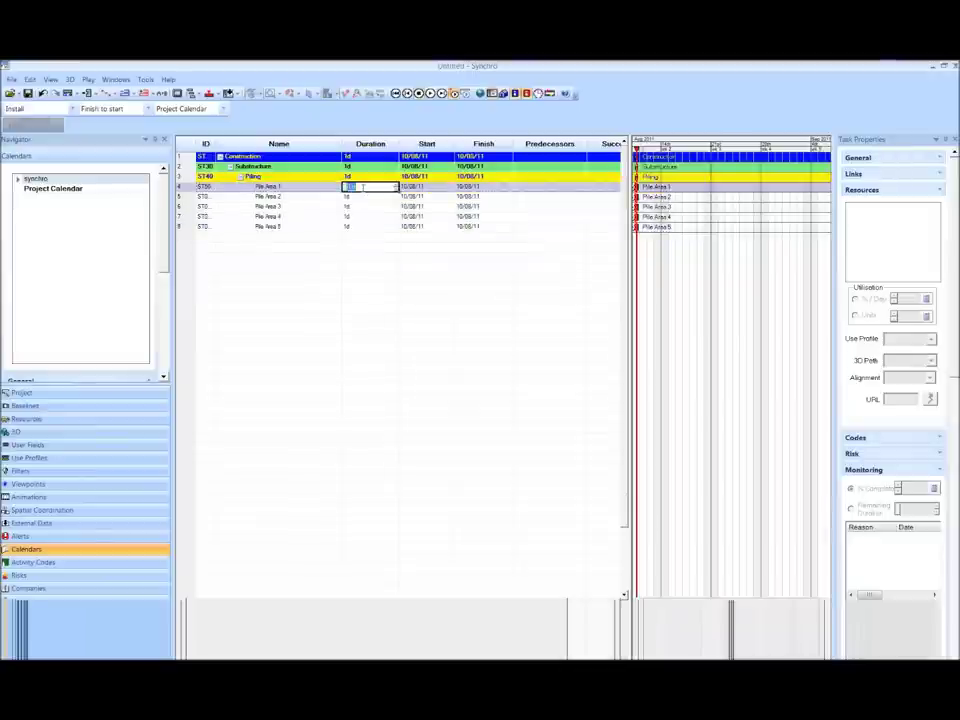
{"action": "left_click", "coordinate": [361, 197]}
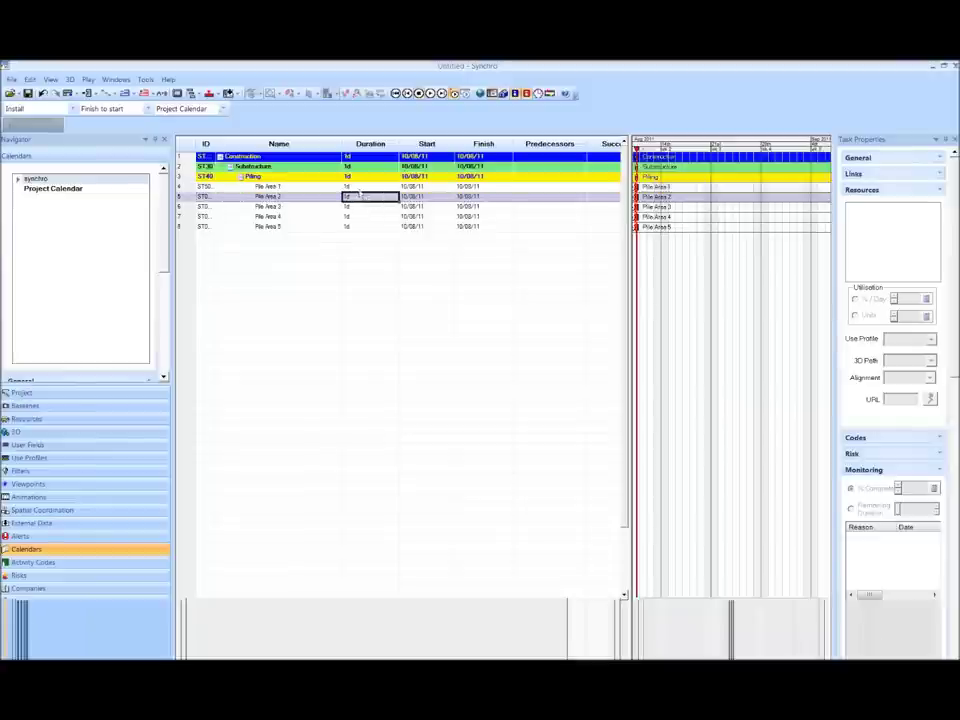
{"action": "left_click", "coordinate": [360, 189]}
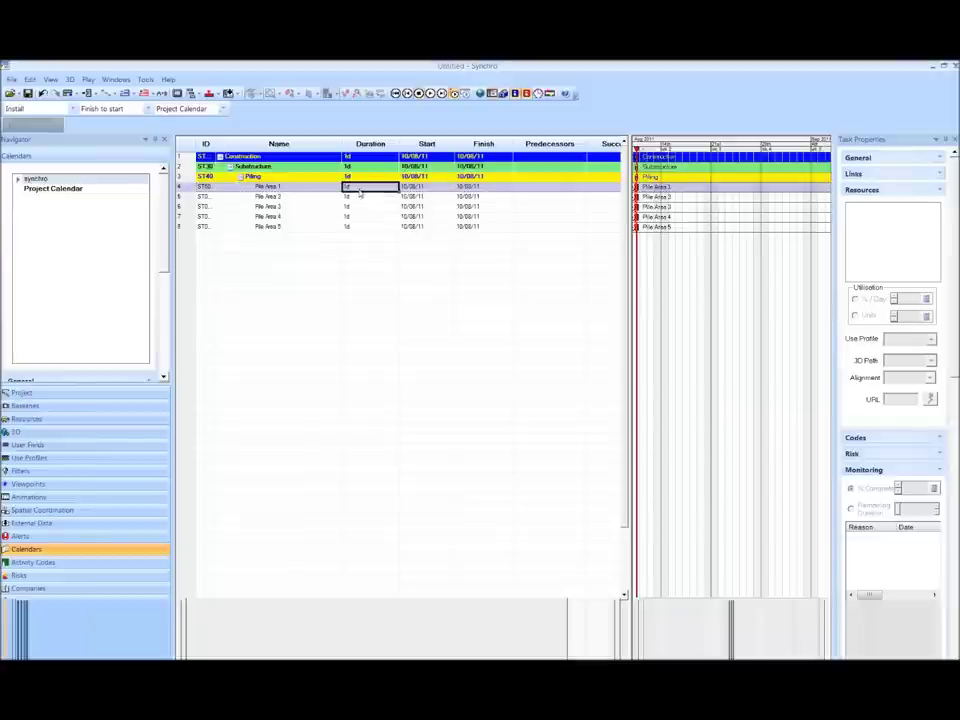
{"action": "type", "text": "2d"}
{"action": "key", "text": "Return"}
Set the duration of Pile Area 2 to 3d and fill it down through Pile Area 5
{"action": "left_click", "coordinate": [359, 195]}
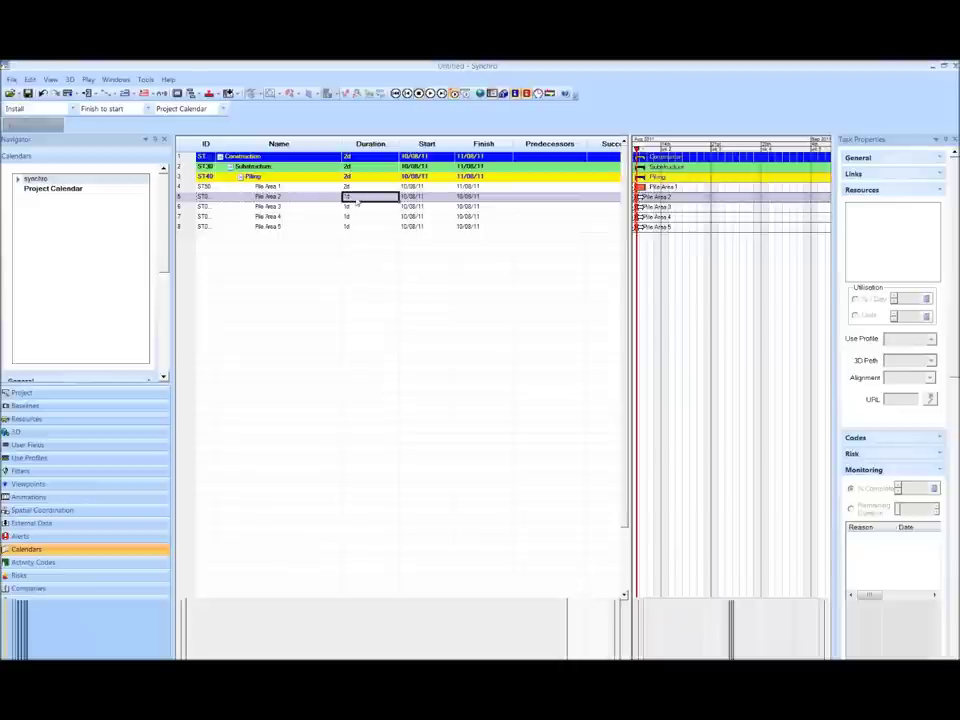
{"action": "left_click", "coordinate": [347, 196]}
{"action": "type", "text": "2"}
{"action": "key", "text": "Return"}
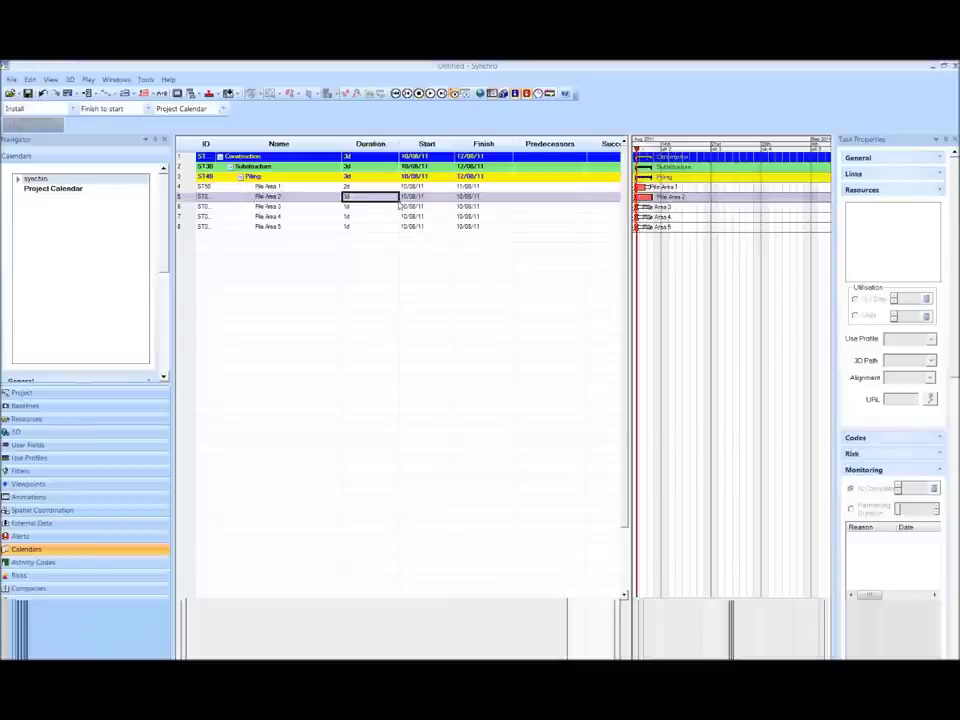
{"action": "left_click_drag", "start_coordinate": [400, 205], "coordinate": [399, 228]}
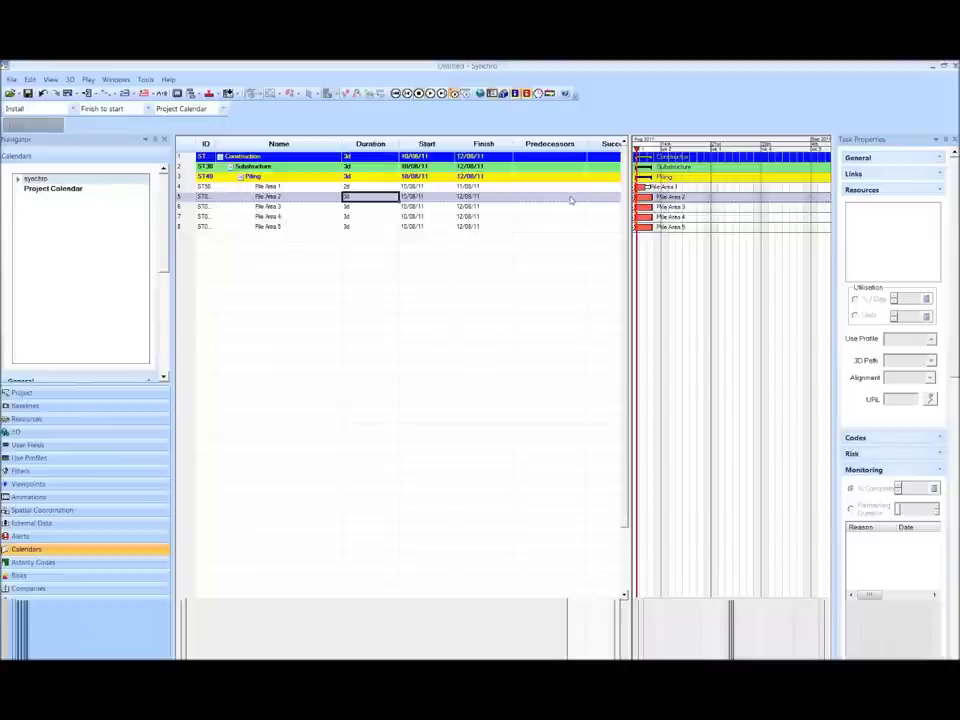
Review the available link types and the general properties of Pile Area 1, keeping Finish to start as the link type
{"action": "left_click_drag", "start_coordinate": [680, 230], "coordinate": [694, 210]}
{"action": "scroll", "coordinate": [714, 212], "scroll_direction": "up", "scroll_amount": 3}
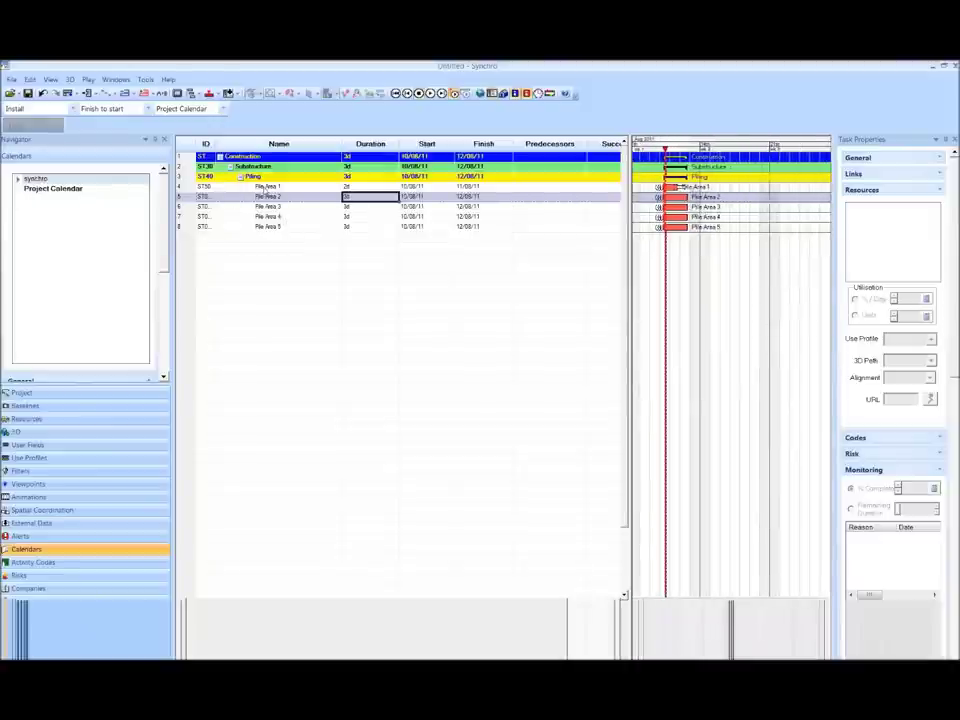
{"action": "left_click", "coordinate": [265, 187]}
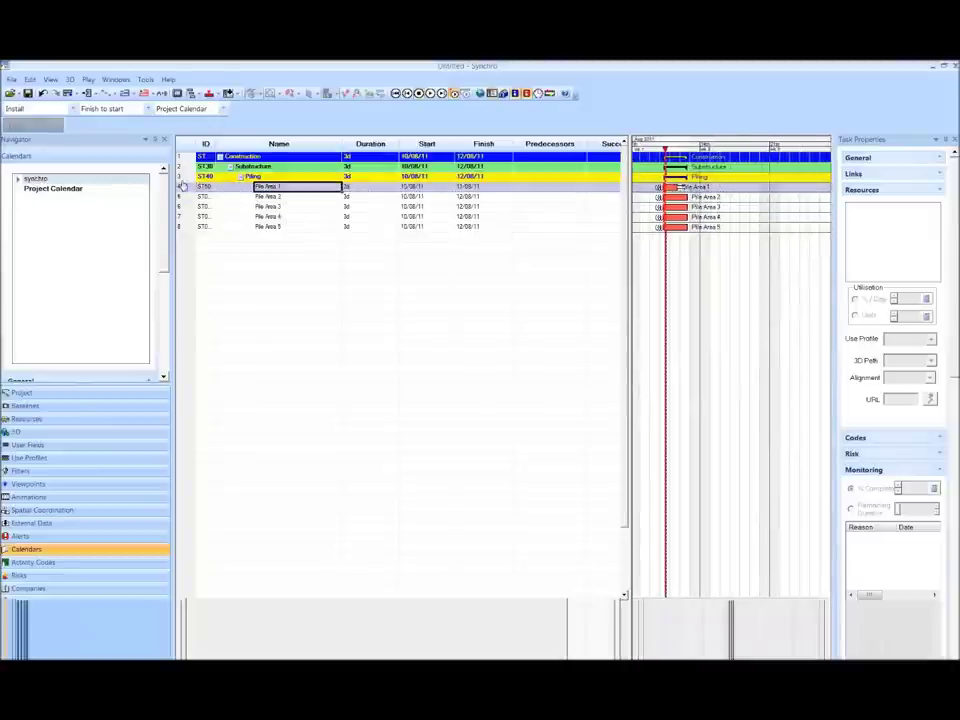
{"action": "left_click", "coordinate": [105, 112]}
{"action": "left_click", "coordinate": [90, 112]}
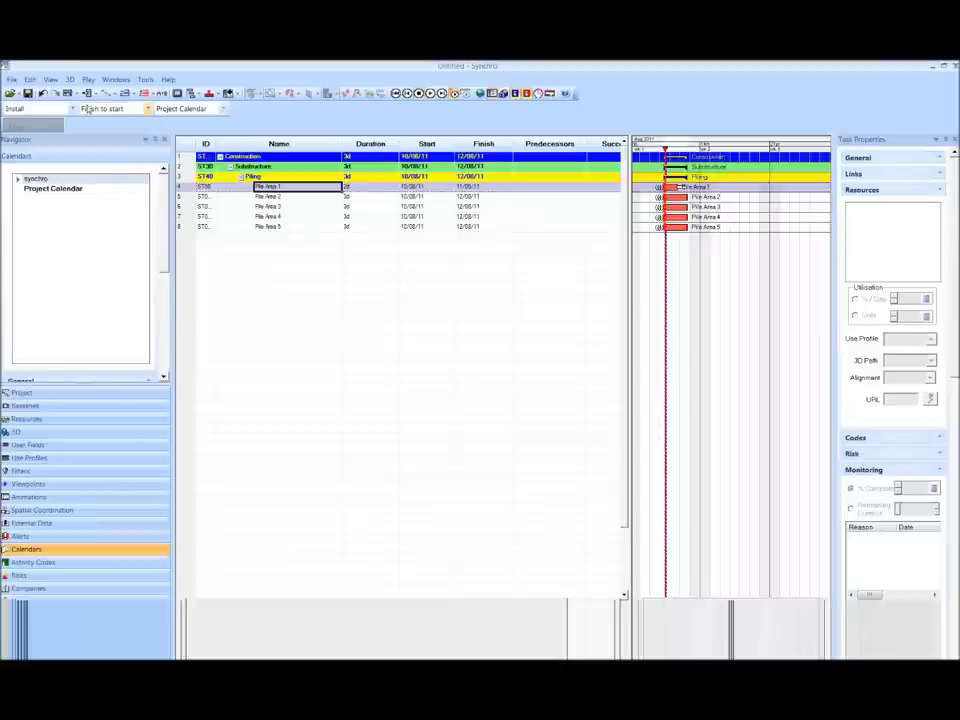
{"action": "left_click", "coordinate": [148, 110]}
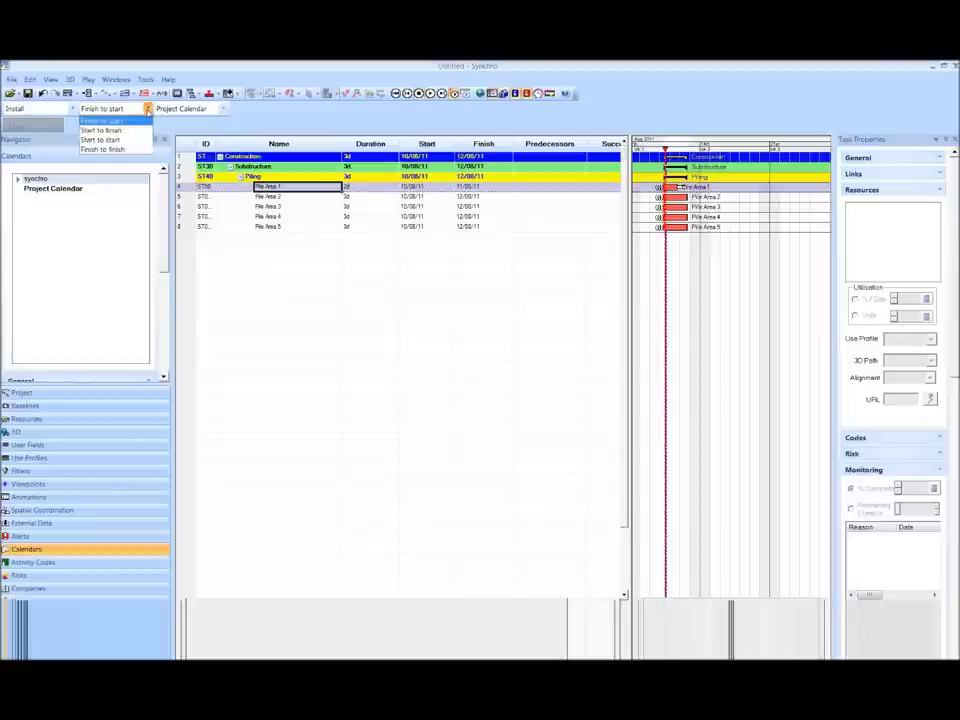
{"action": "left_click", "coordinate": [148, 111]}
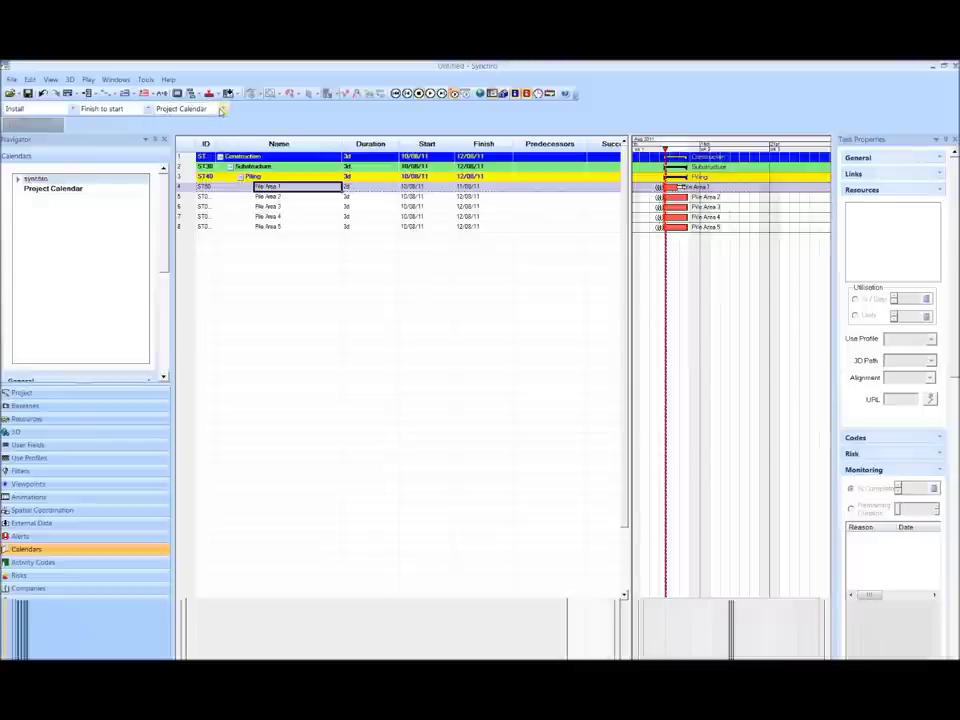
{"action": "left_click", "coordinate": [868, 160]}
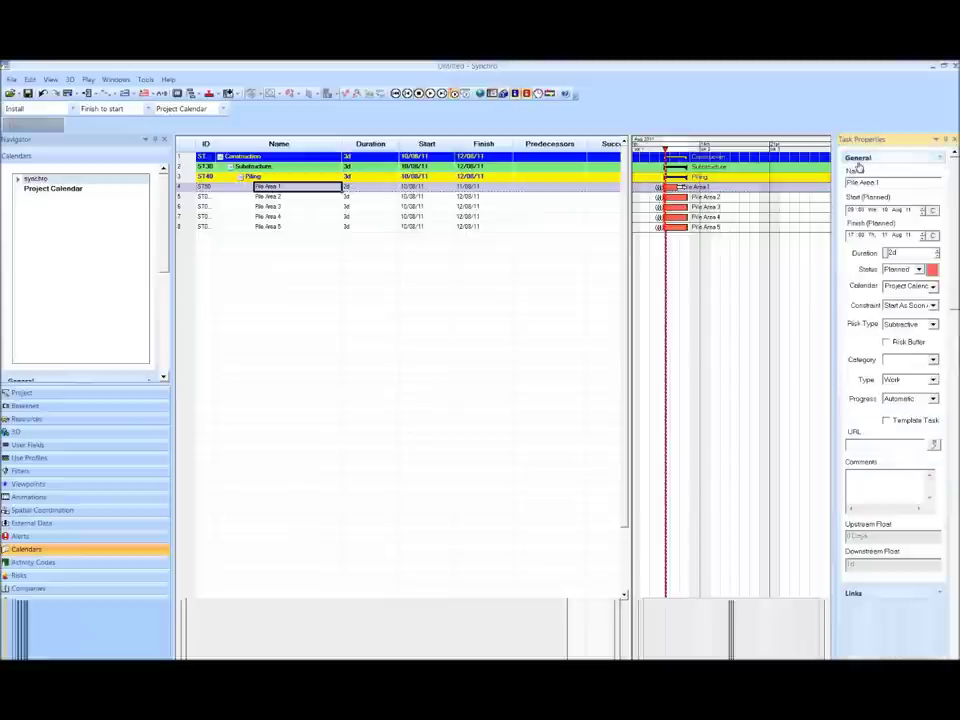
Link Pile Area 1 through Pile Area 5 in sequence with finish-to-start links, rescheduling all affected tasks
{"action": "left_click", "coordinate": [262, 227], "text": "shift"}
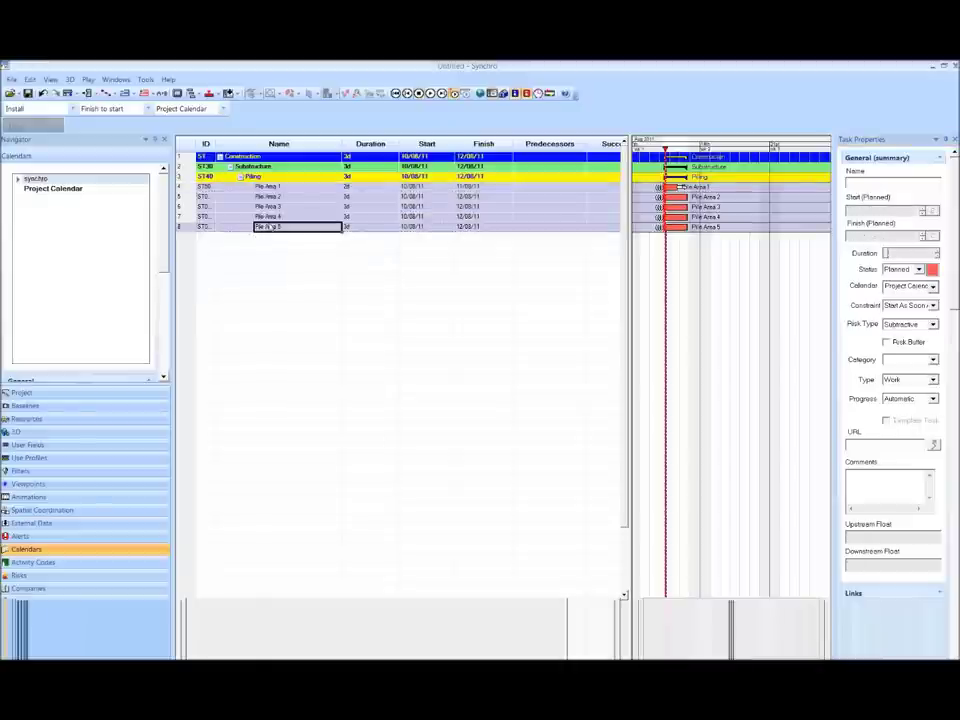
{"action": "left_click", "coordinate": [106, 94]}
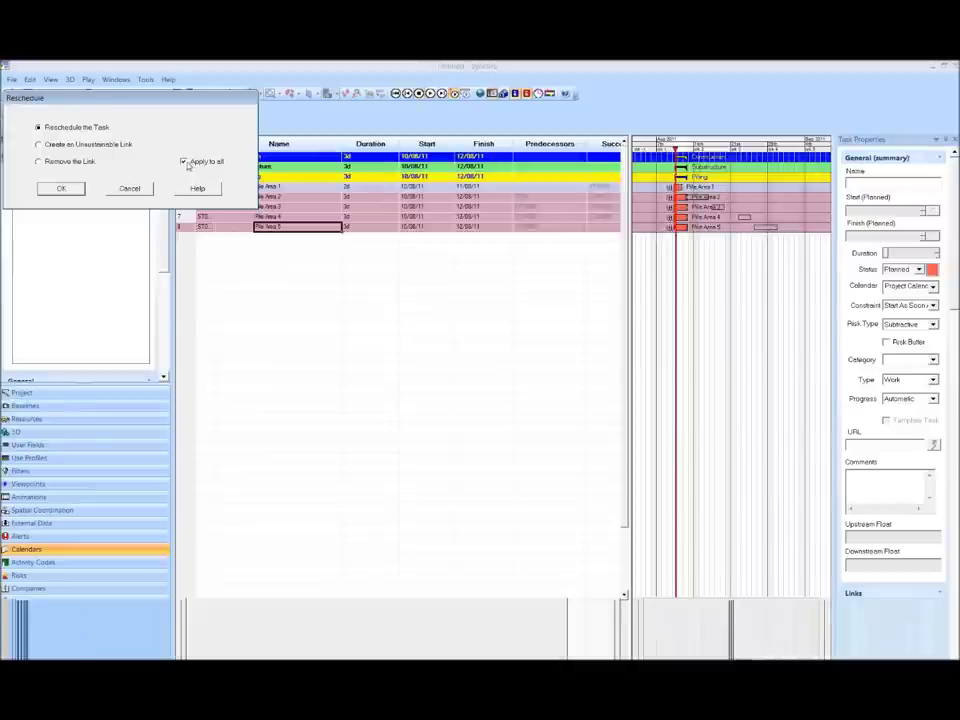
{"action": "left_click", "coordinate": [62, 189]}
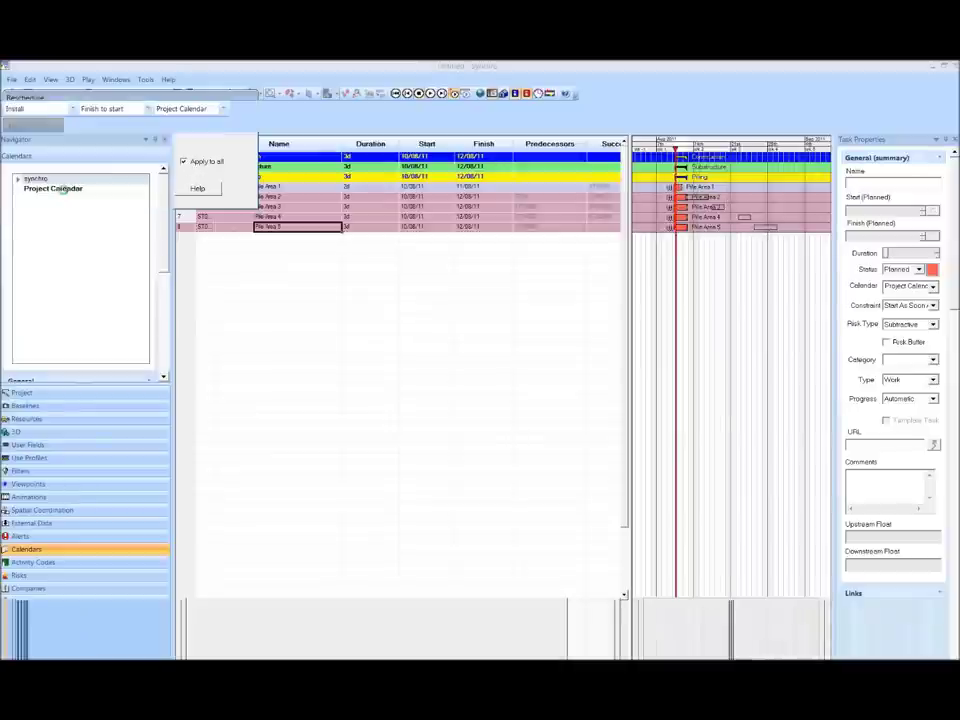
{"action": "left_click_drag", "start_coordinate": [754, 233], "coordinate": [744, 236]}
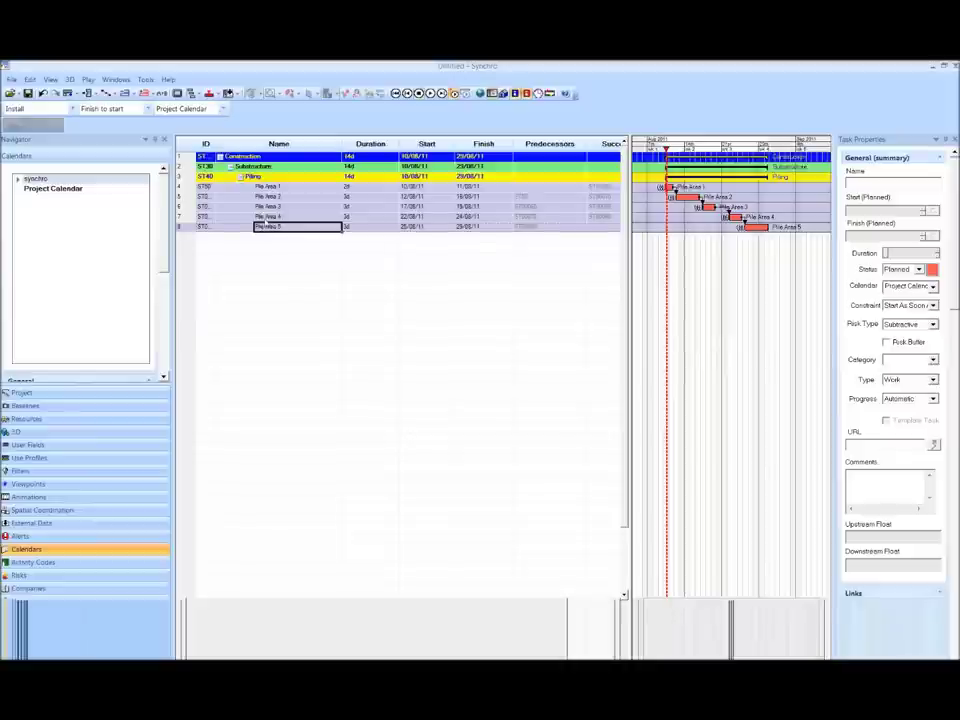
Show the predecessor and successor links of Pile Area 4, widening the task properties and the predecessors' Name column
{"action": "left_click", "coordinate": [283, 217]}
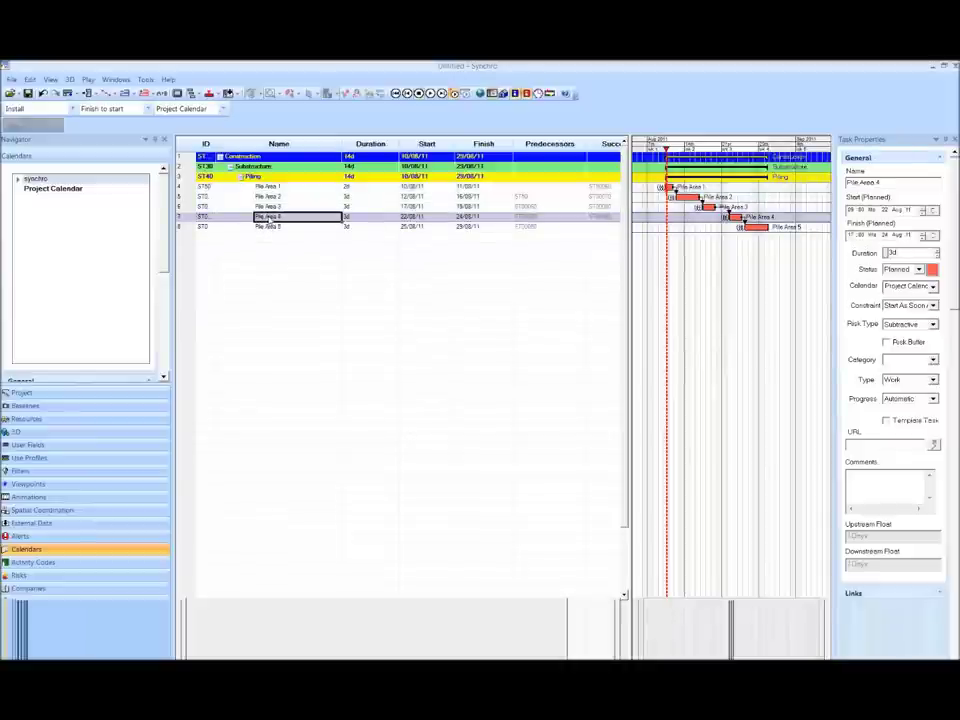
{"action": "left_click", "coordinate": [935, 164]}
{"action": "left_click", "coordinate": [932, 159]}
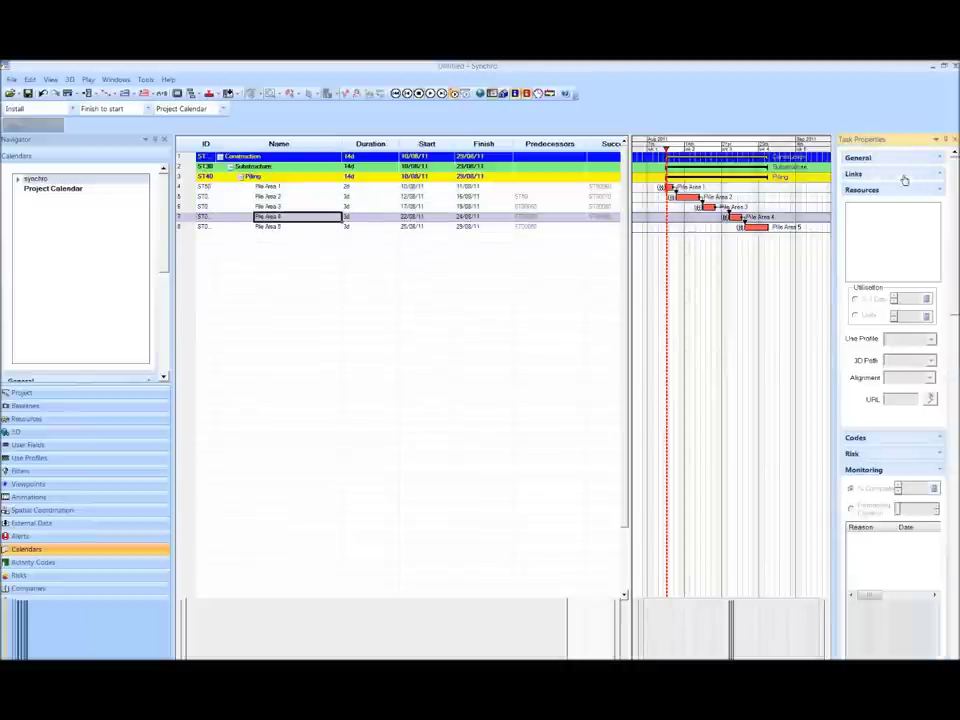
{"action": "left_click", "coordinate": [920, 173]}
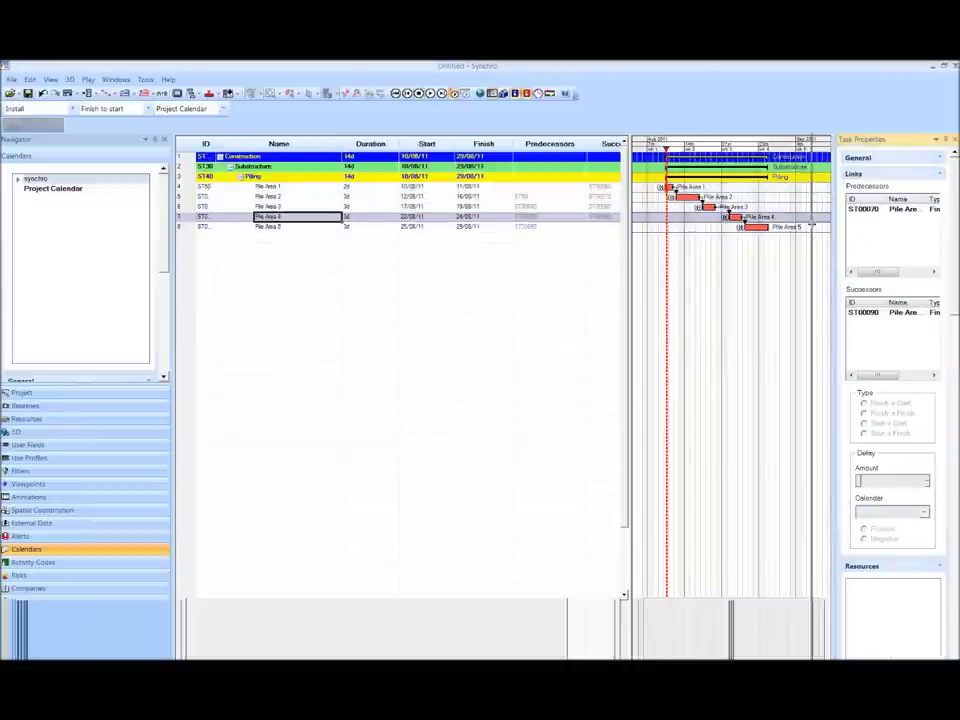
{"action": "left_click_drag", "start_coordinate": [836, 227], "coordinate": [804, 227]}
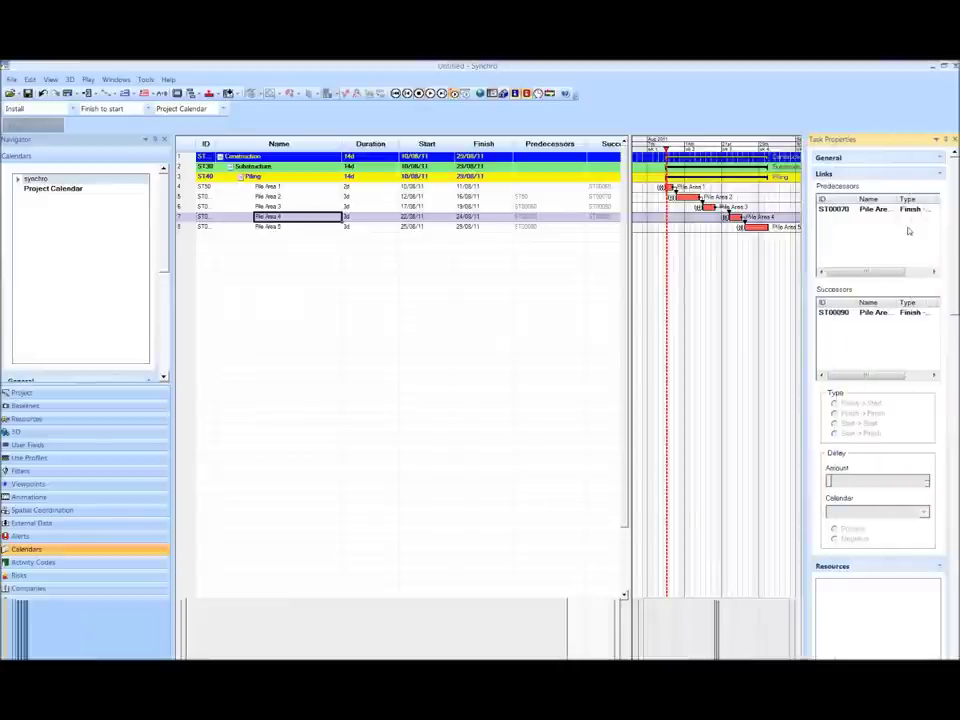
{"action": "left_click_drag", "start_coordinate": [897, 199], "coordinate": [909, 199]}
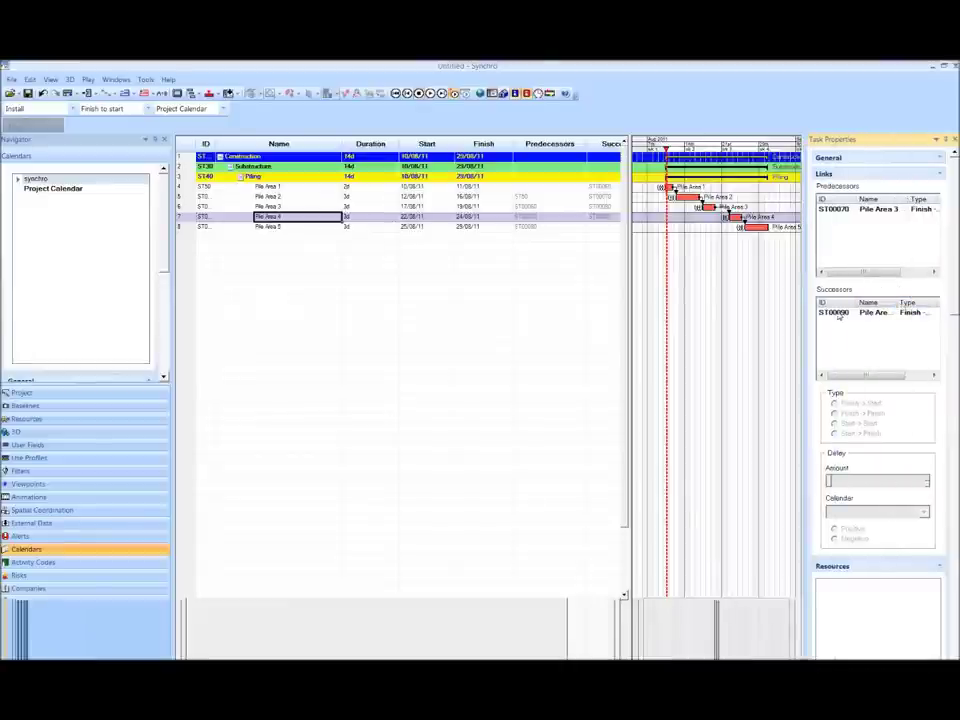
Set the delay on the link from Pile Area 4 to Pile Area 5 to 3d, rescheduling the task, and select Pile Area 2
{"action": "left_click", "coordinate": [838, 313]}
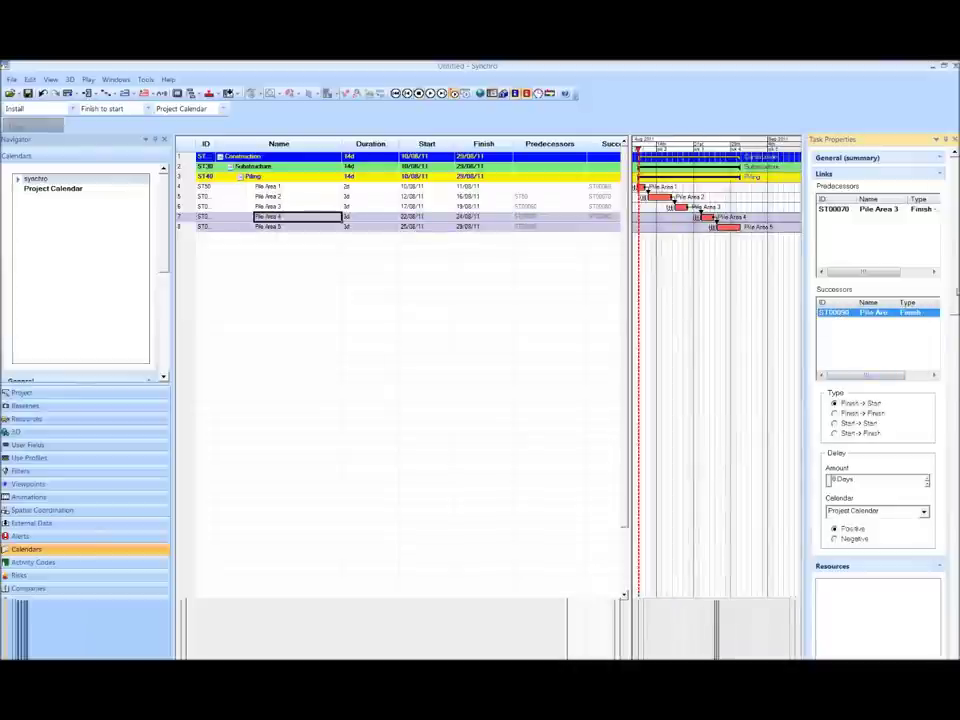
{"action": "scroll", "coordinate": [860, 416], "scroll_direction": "down", "scroll_amount": 3}
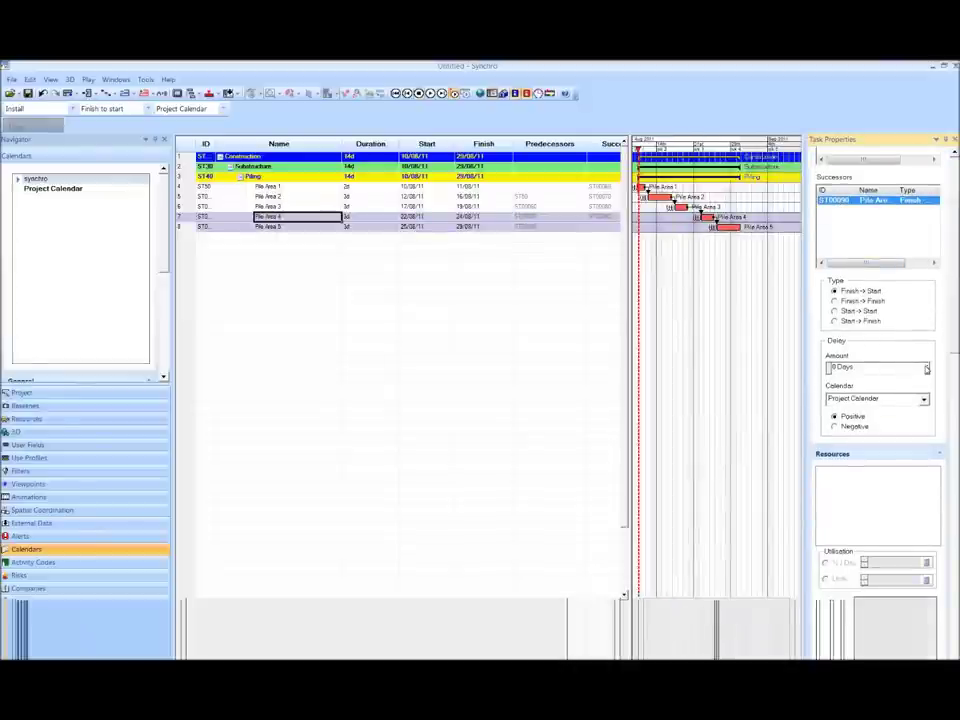
{"action": "type", "text": "1d"}
{"action": "key", "text": "Return"}
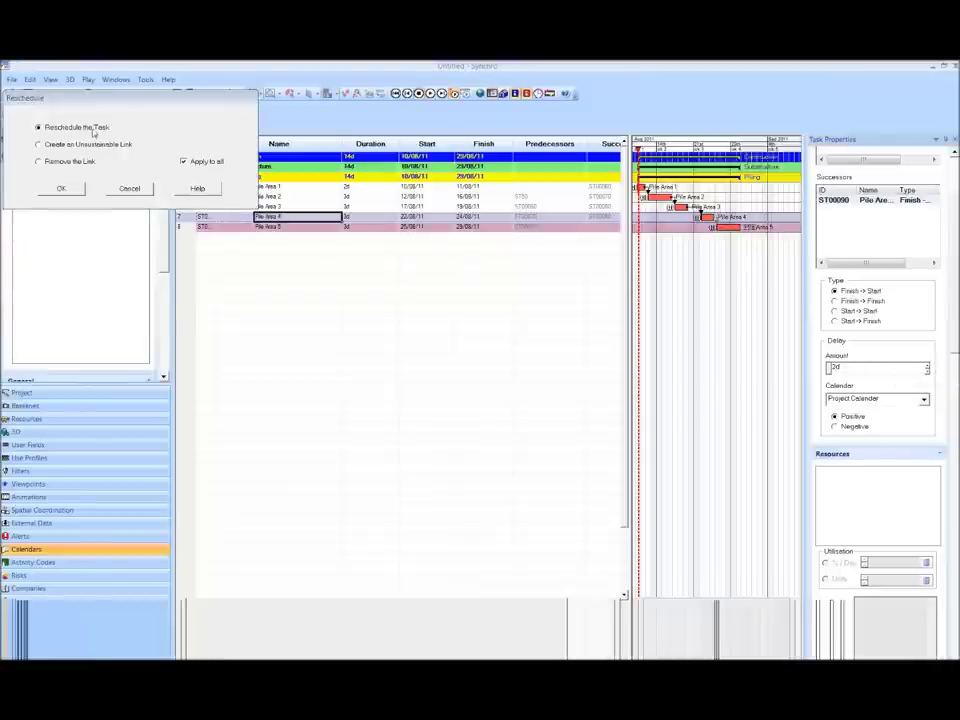
{"action": "left_click", "coordinate": [63, 189]}
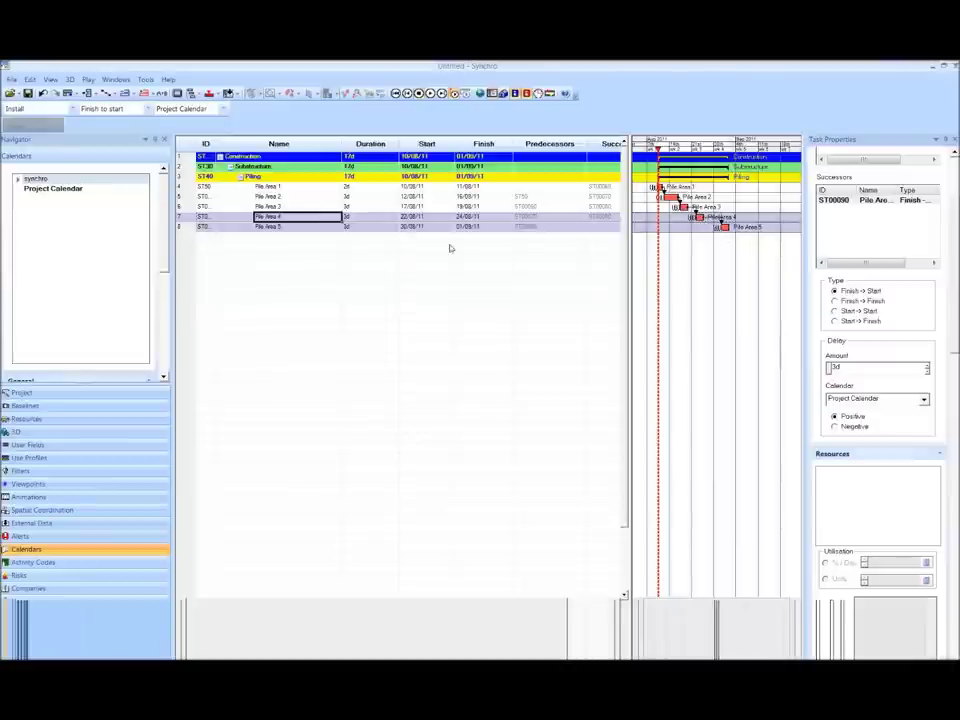
{"action": "left_click", "coordinate": [296, 196]}
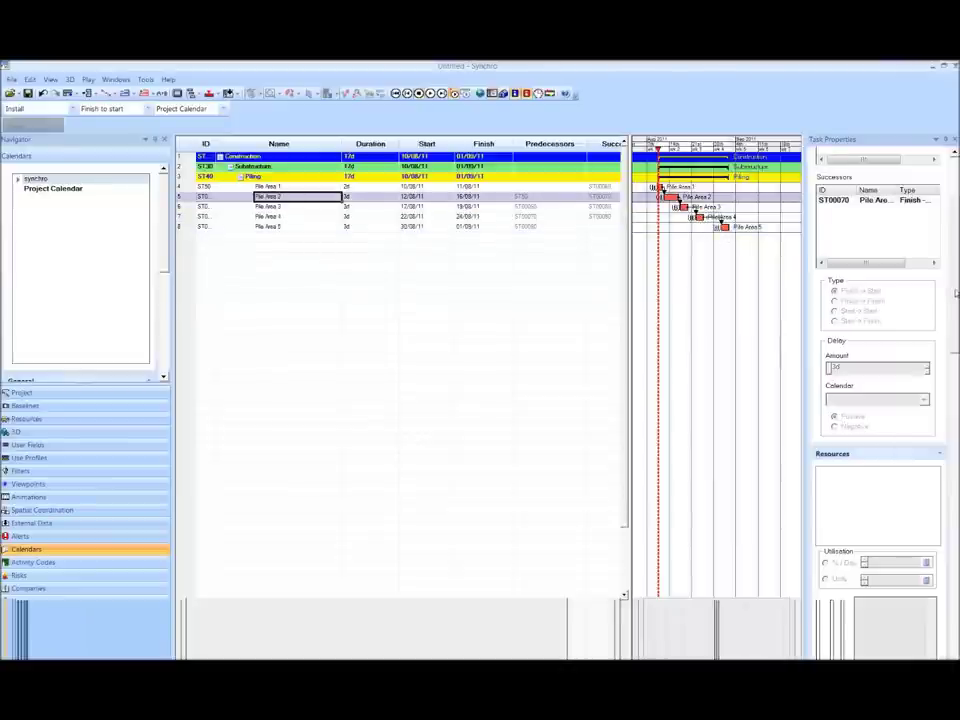
Assign the synchro calendar to the Pile Area 5 task in its general properties
{"action": "left_click_drag", "start_coordinate": [956, 293], "coordinate": [956, 233]}
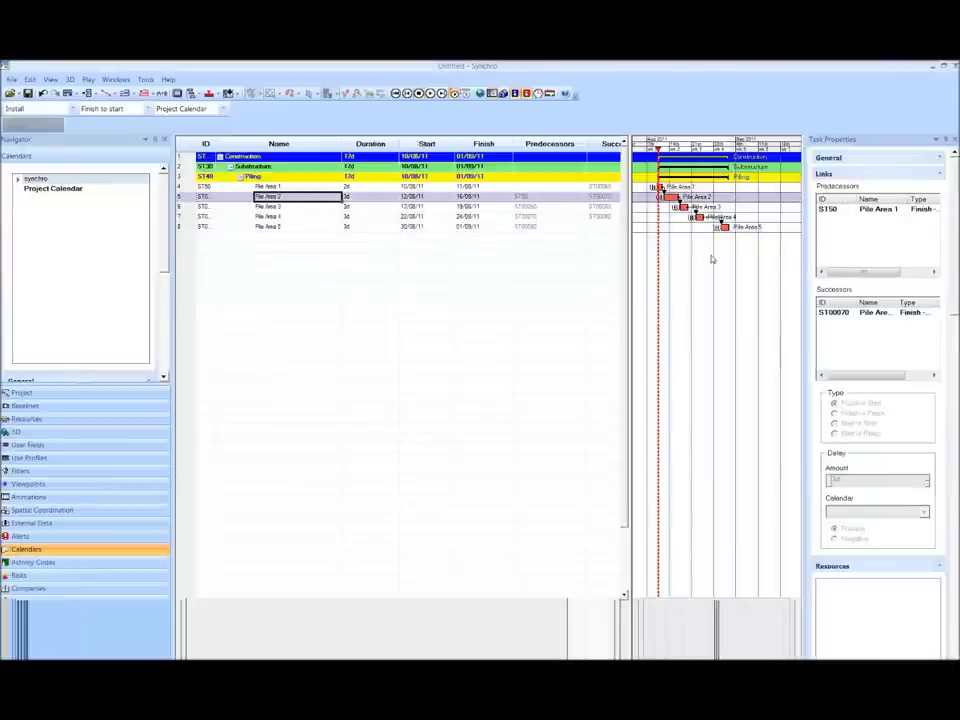
{"action": "left_click", "coordinate": [271, 227]}
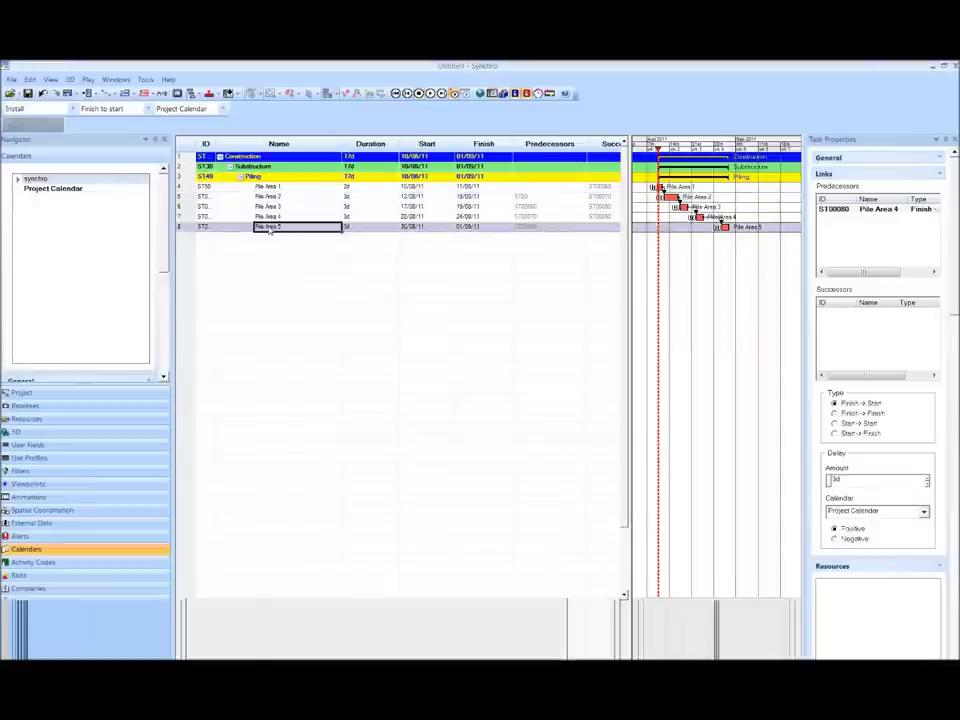
{"action": "left_click", "coordinate": [862, 160]}
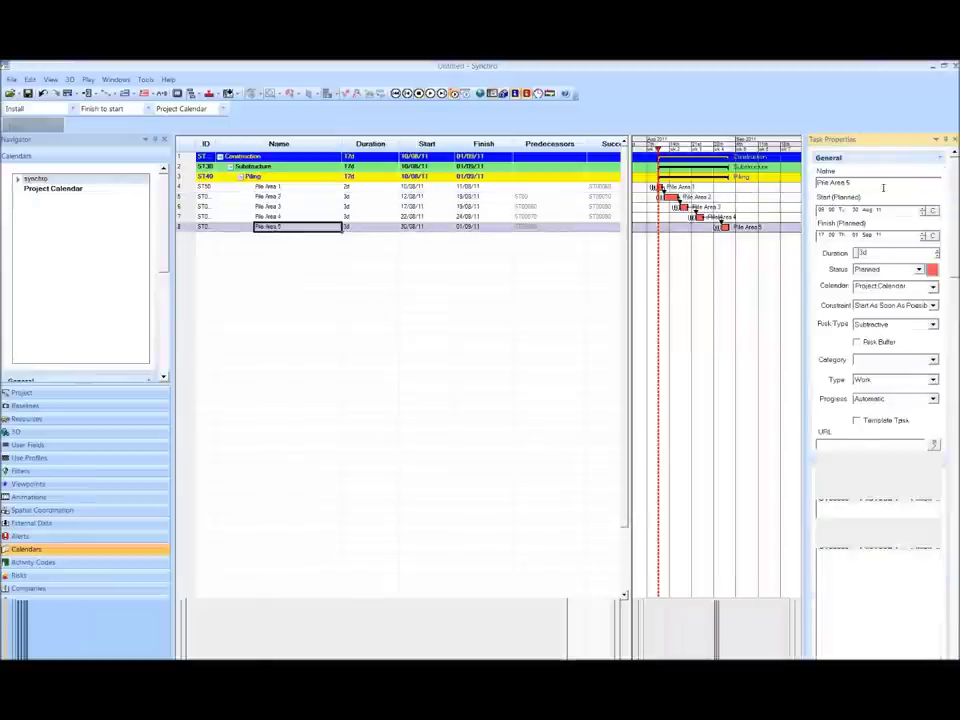
{"action": "left_click", "coordinate": [893, 286]}
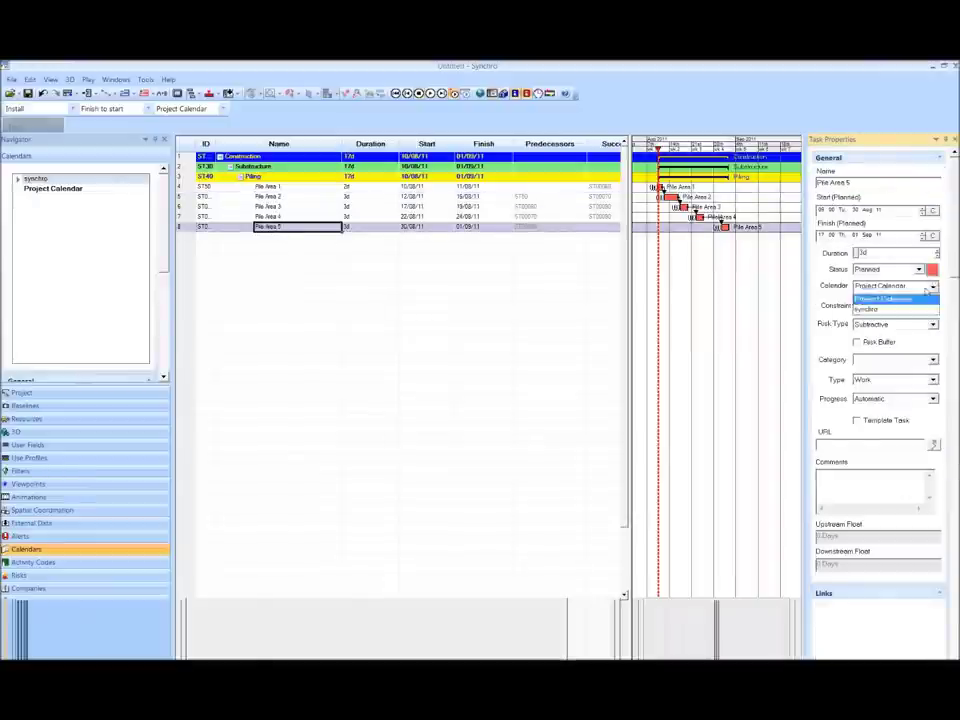
{"action": "left_click", "coordinate": [880, 310]}
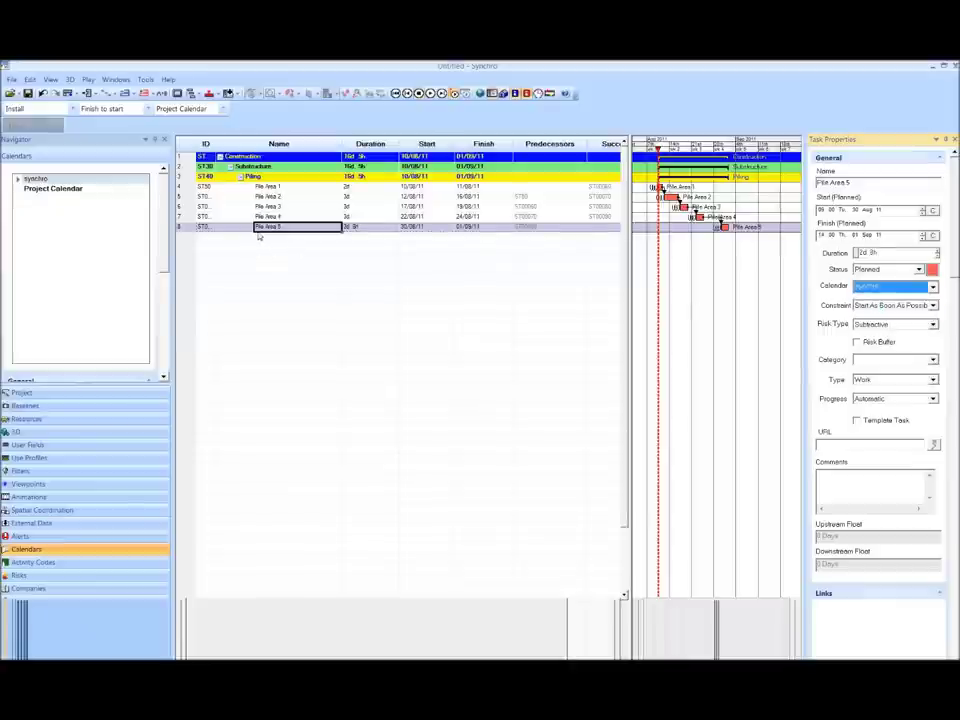
Deselect the task and make synchro the project's default calendar instead of Project Calendar
{"action": "left_click", "coordinate": [245, 239]}
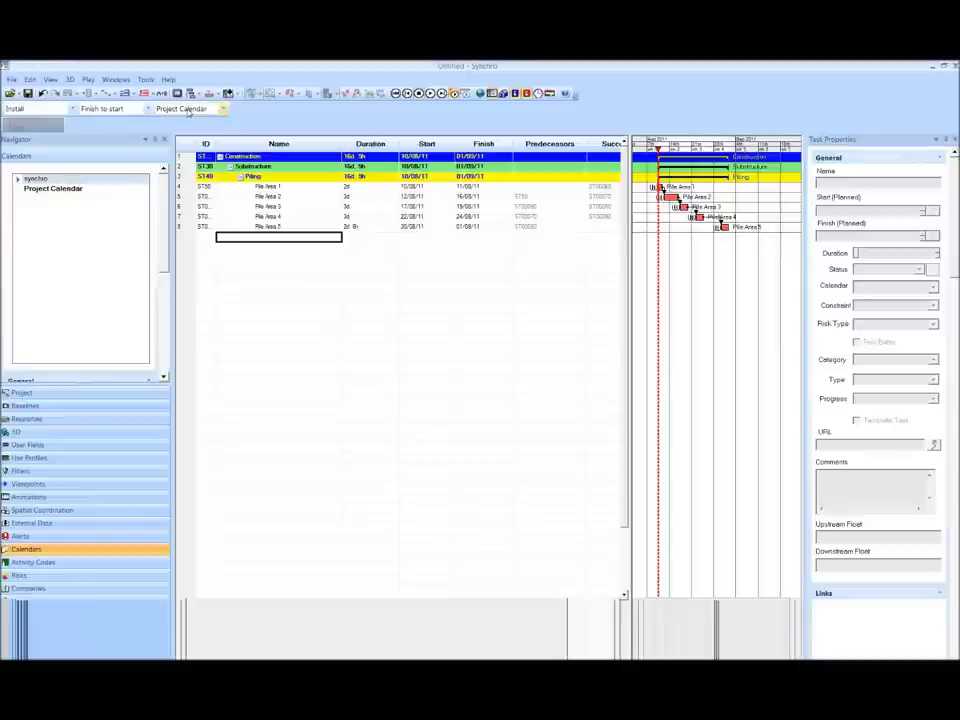
{"action": "left_click", "coordinate": [224, 109]}
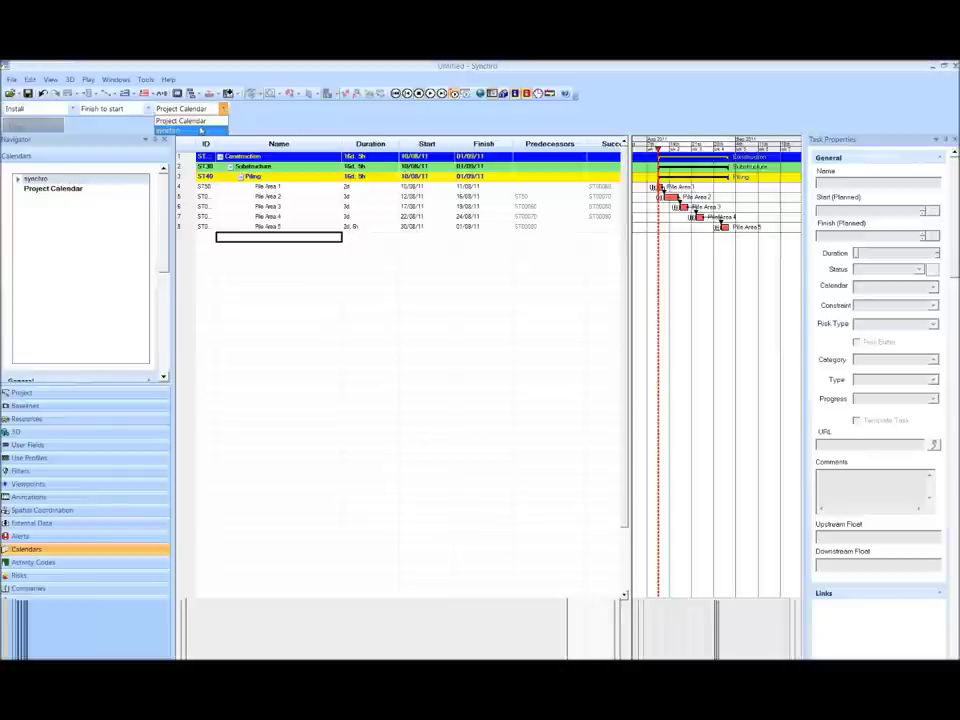
{"action": "left_click", "coordinate": [200, 130]}
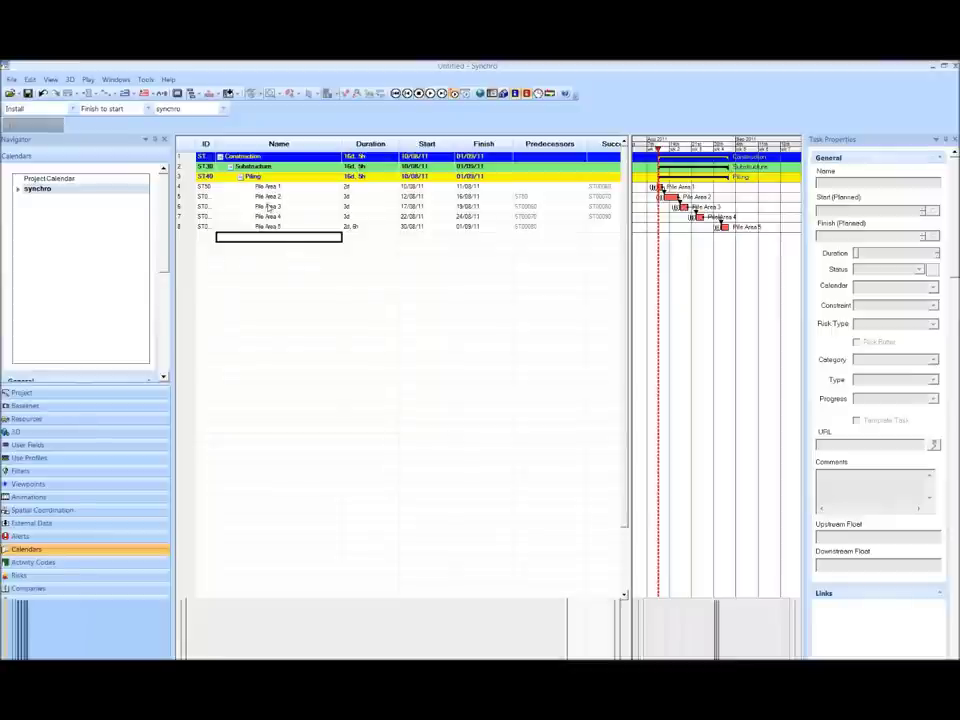
Disable automatic rescheduling in the Gantt chart's rescheduling options and apply the change
{"action": "left_click", "coordinate": [146, 80]}
{"action": "left_click", "coordinate": [152, 93]}
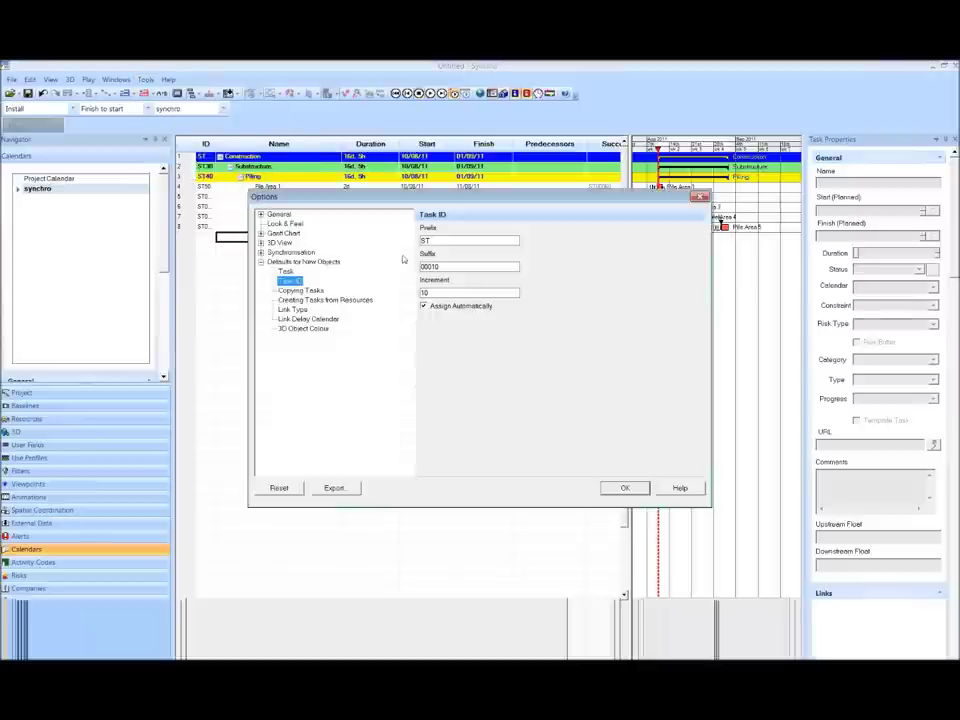
{"action": "left_click", "coordinate": [261, 234]}
{"action": "left_click", "coordinate": [297, 271]}
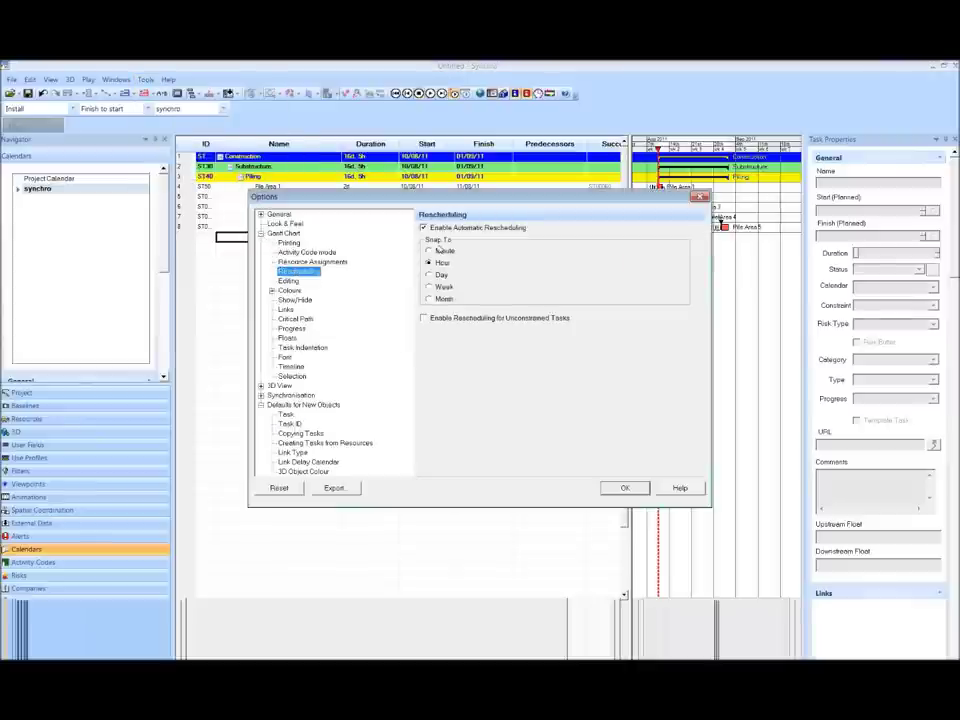
{"action": "left_click", "coordinate": [423, 228]}
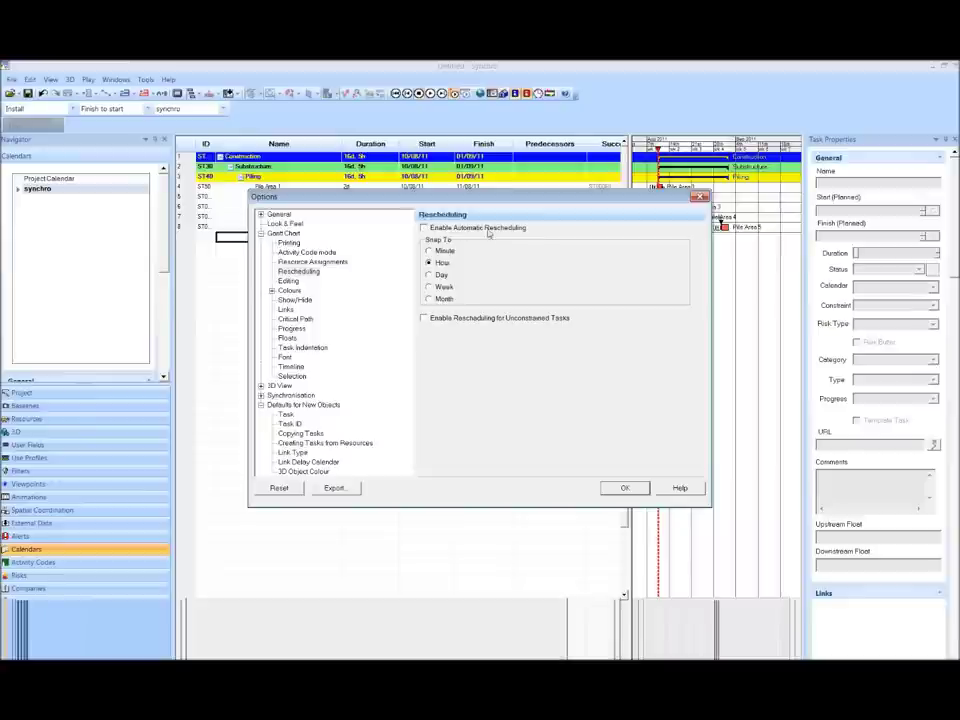
{"action": "left_click", "coordinate": [626, 488]}
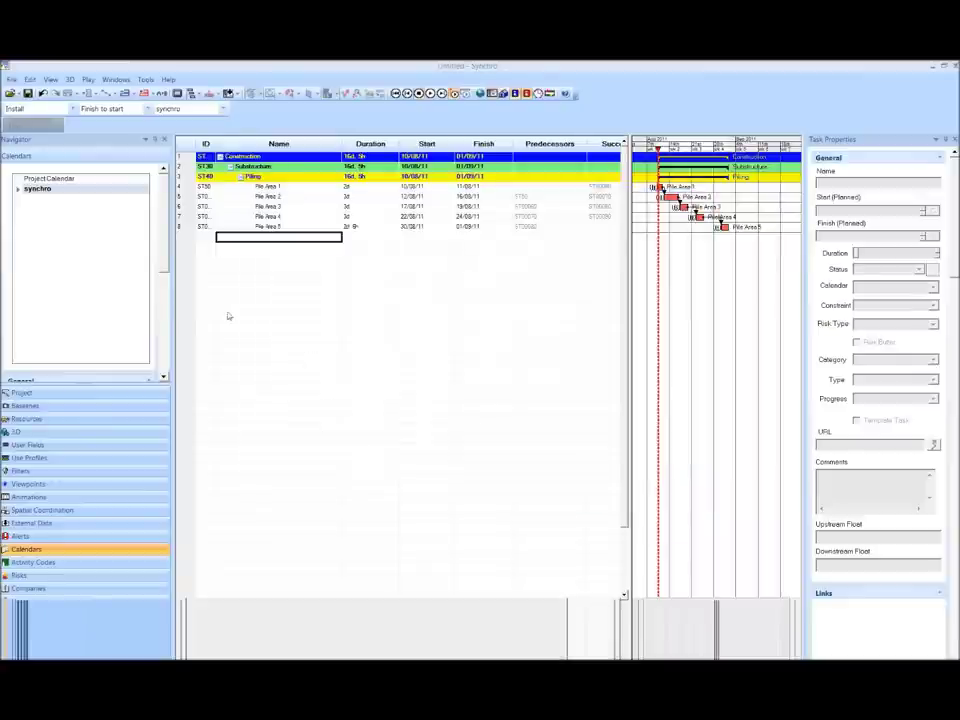
Insert a new task below the Piling group and name it Superstructure
{"action": "left_click", "coordinate": [245, 177]}
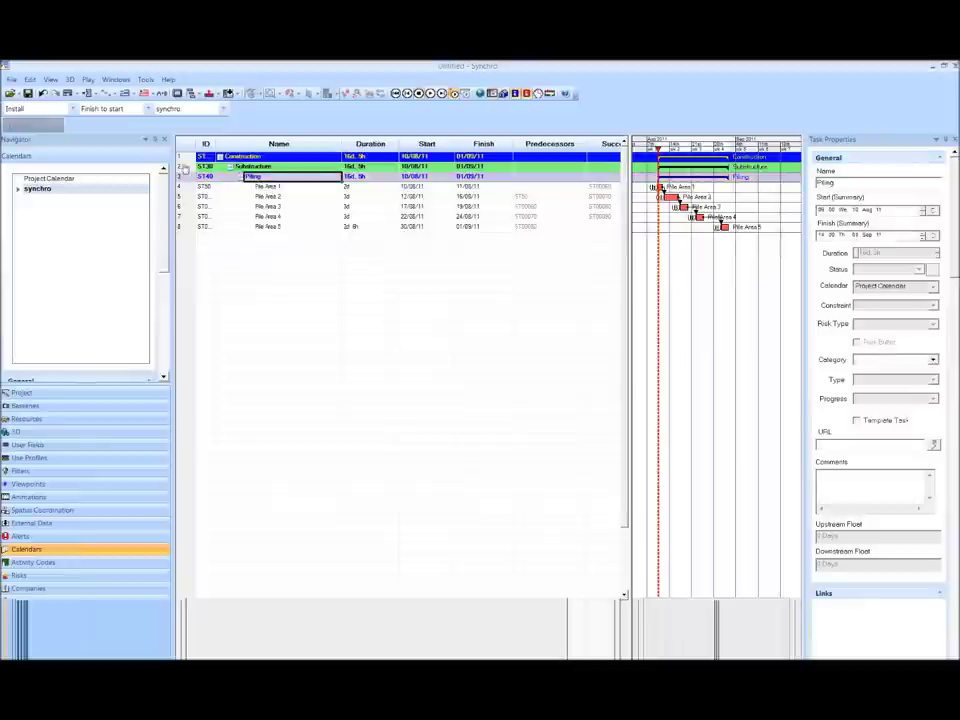
{"action": "left_click", "coordinate": [90, 93]}
{"action": "left_click", "coordinate": [107, 119]}
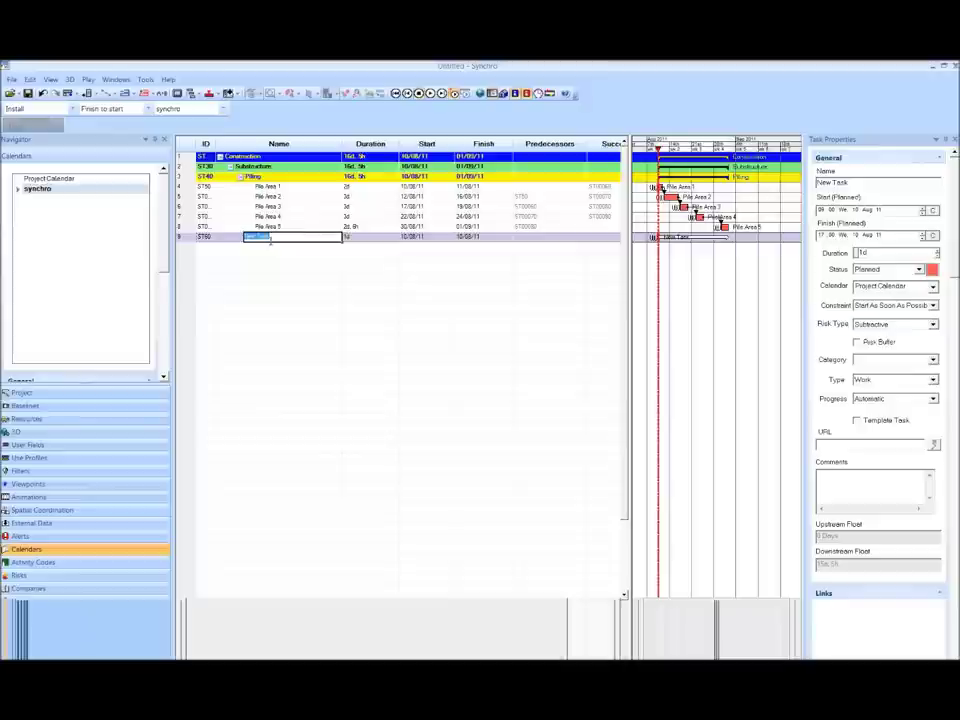
{"action": "type", "text": "Superstructure"}
{"action": "left_click", "coordinate": [271, 245]}
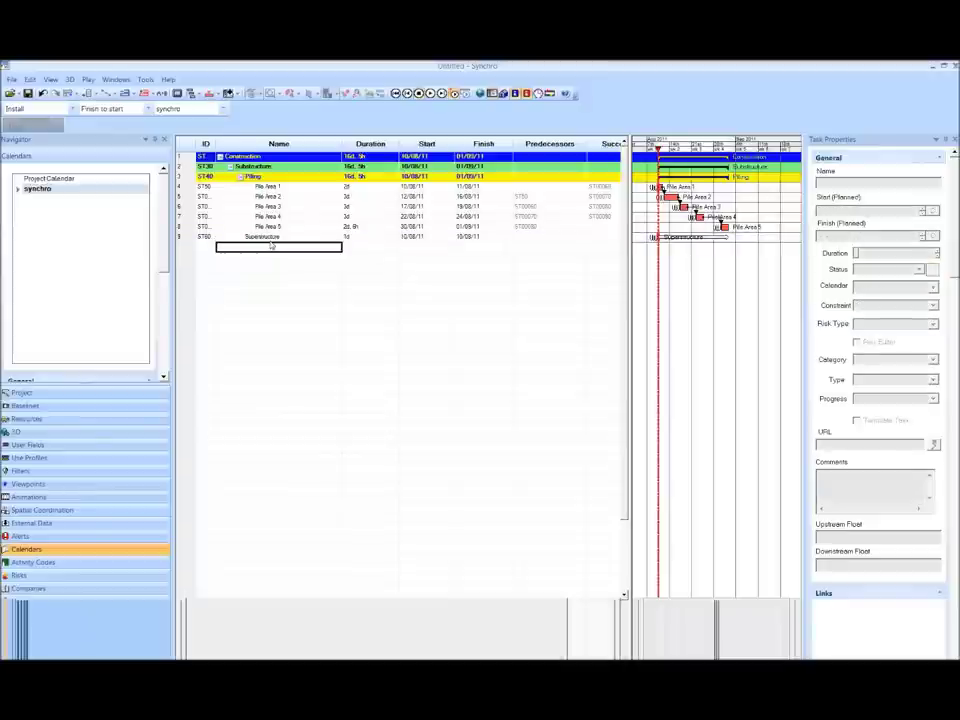
Insert a new task below Superstructure, indent it one level and name it Level 0
{"action": "left_click", "coordinate": [270, 238]}
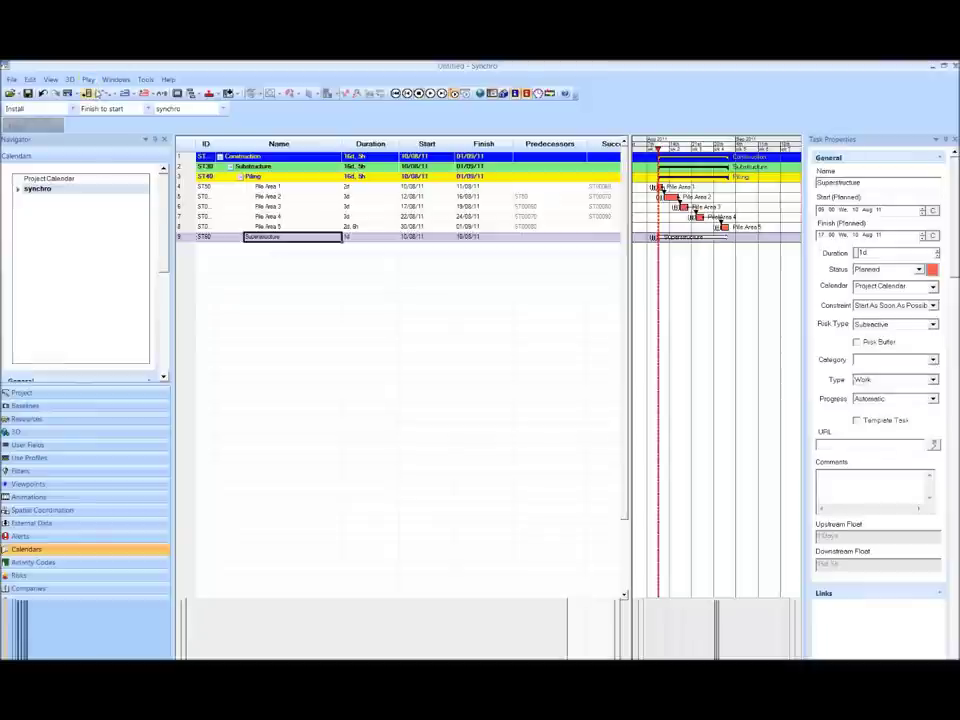
{"action": "left_click", "coordinate": [92, 93]}
{"action": "left_click", "coordinate": [108, 120]}
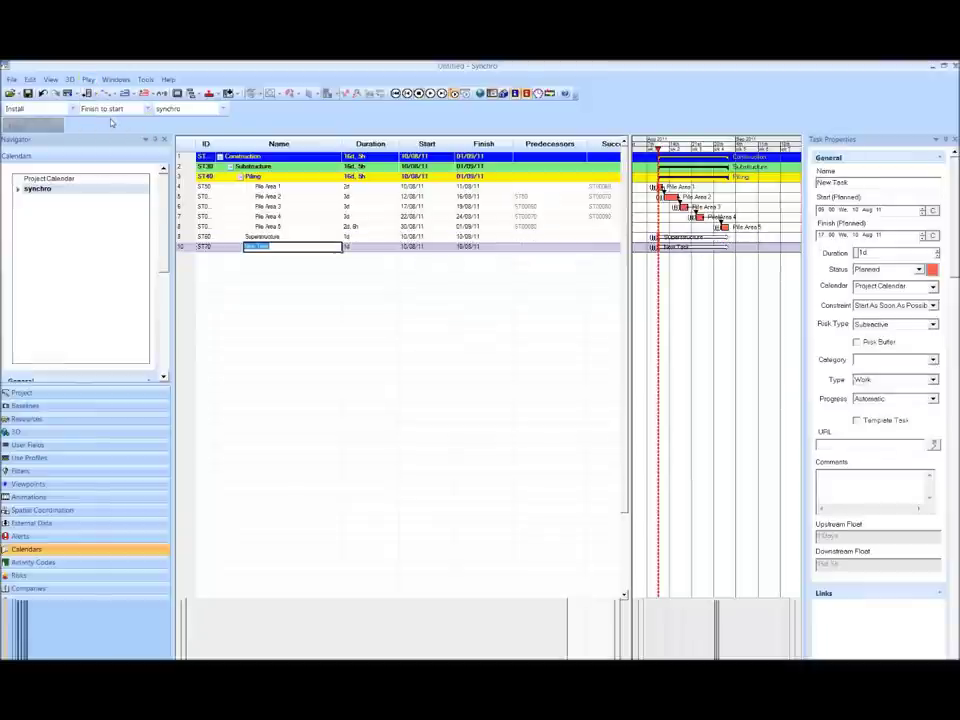
{"action": "left_click", "coordinate": [77, 94]}
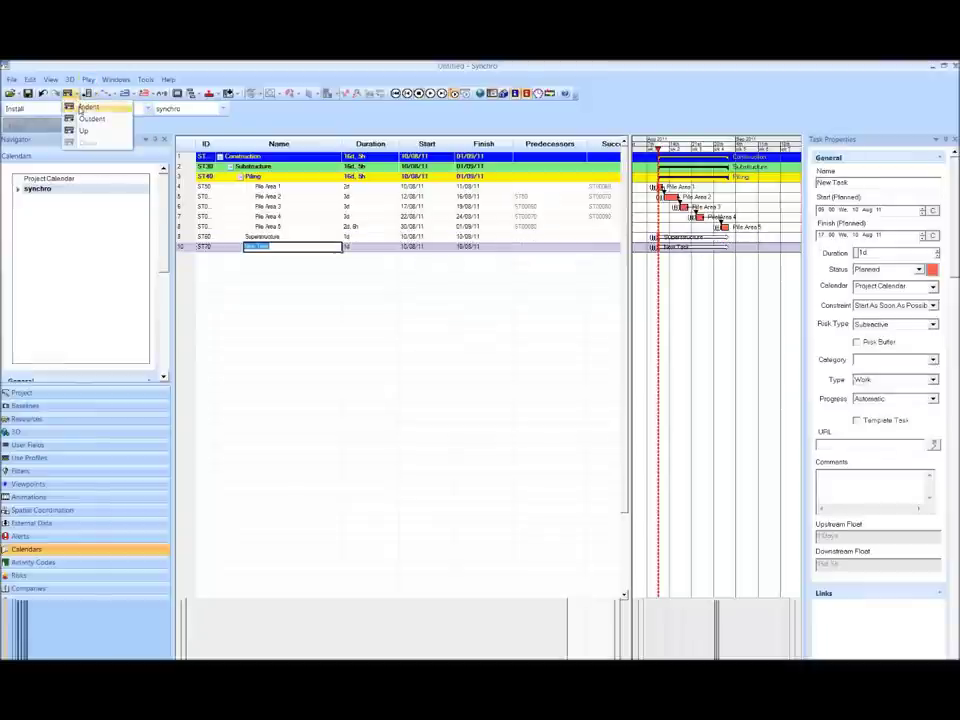
{"action": "left_click", "coordinate": [88, 107]}
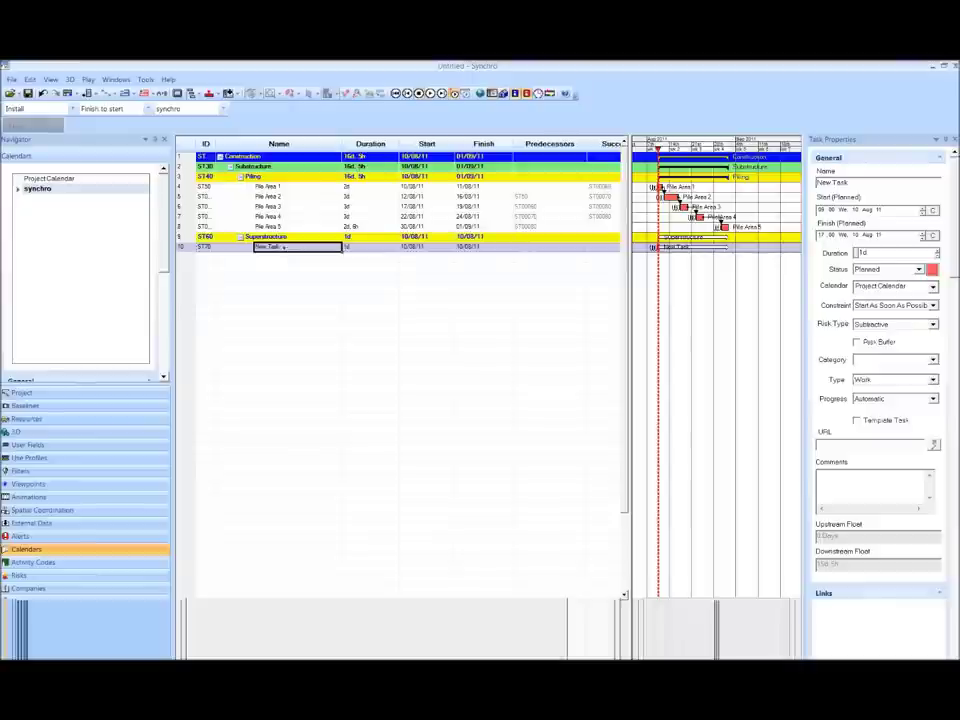
{"action": "type", "text": "Level"}
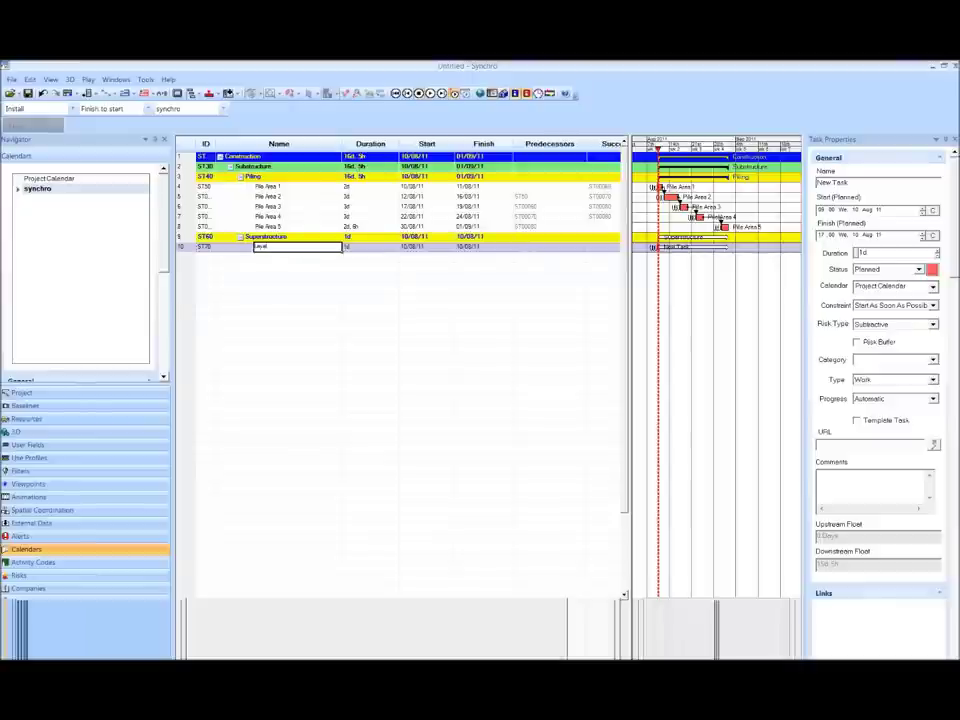
{"action": "type", "text": "vel 0"}
{"action": "key", "text": "Return"}
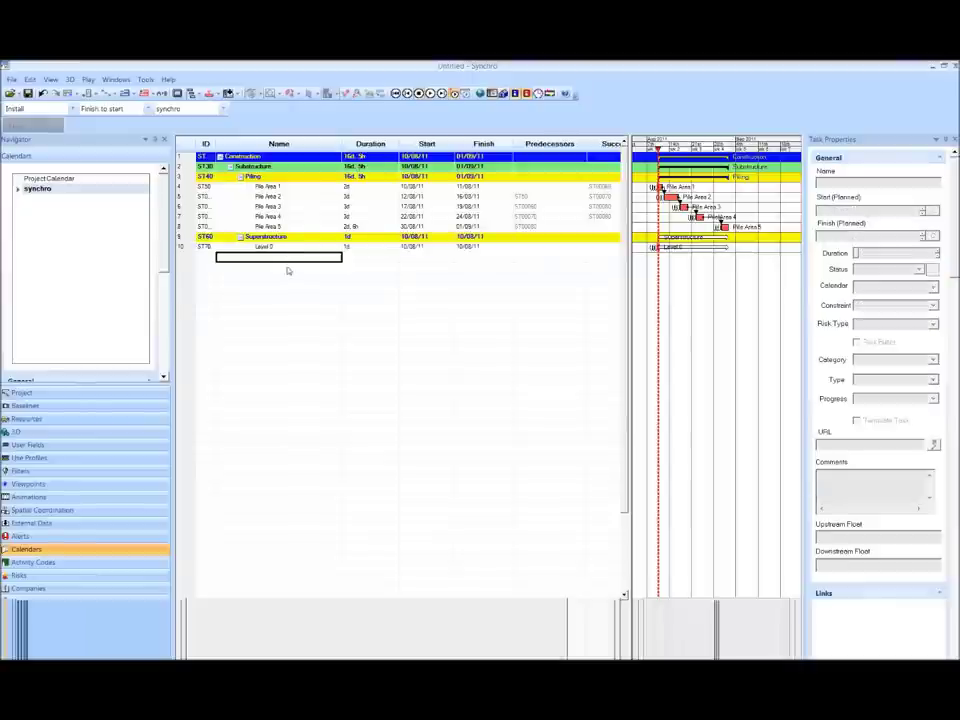
Insert a child task under Level 0 and name it Slab 0
{"action": "left_click", "coordinate": [274, 247]}
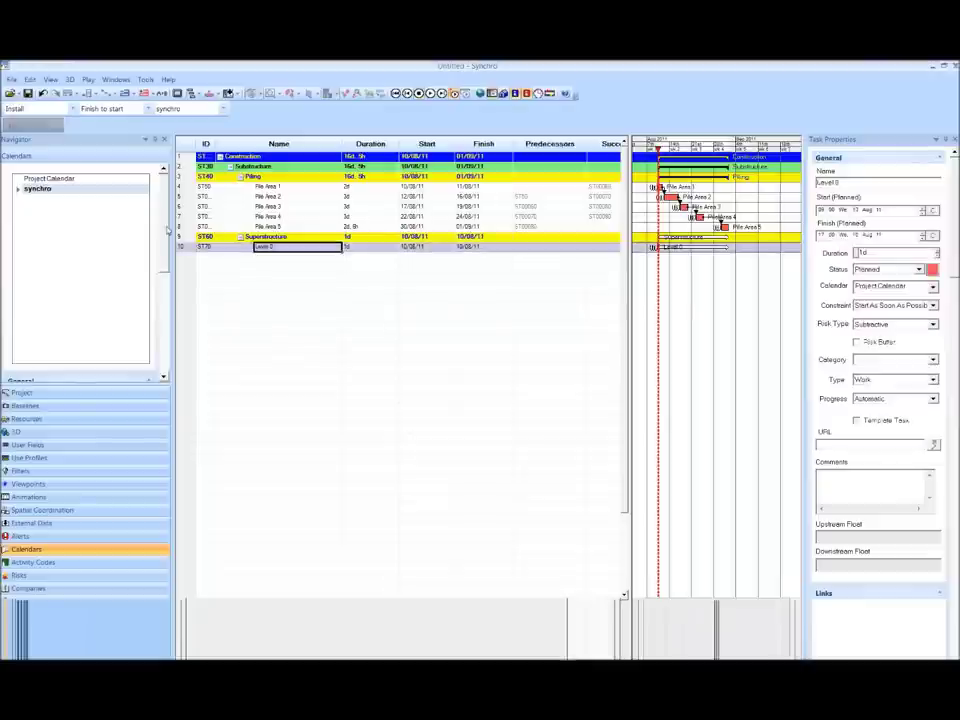
{"action": "left_click", "coordinate": [88, 93]}
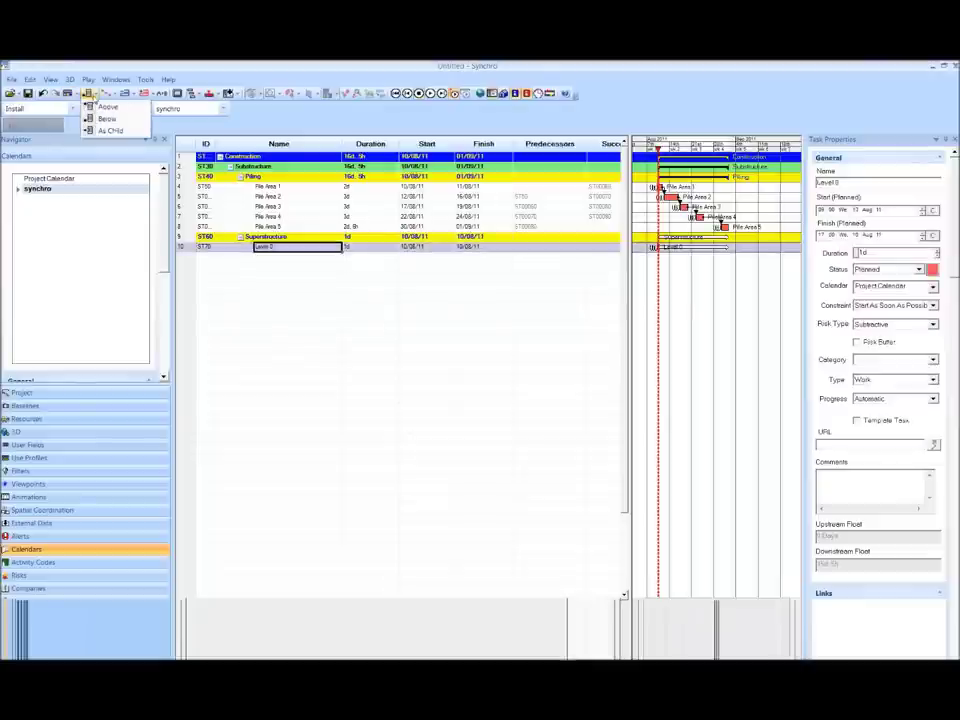
{"action": "left_click", "coordinate": [107, 119]}
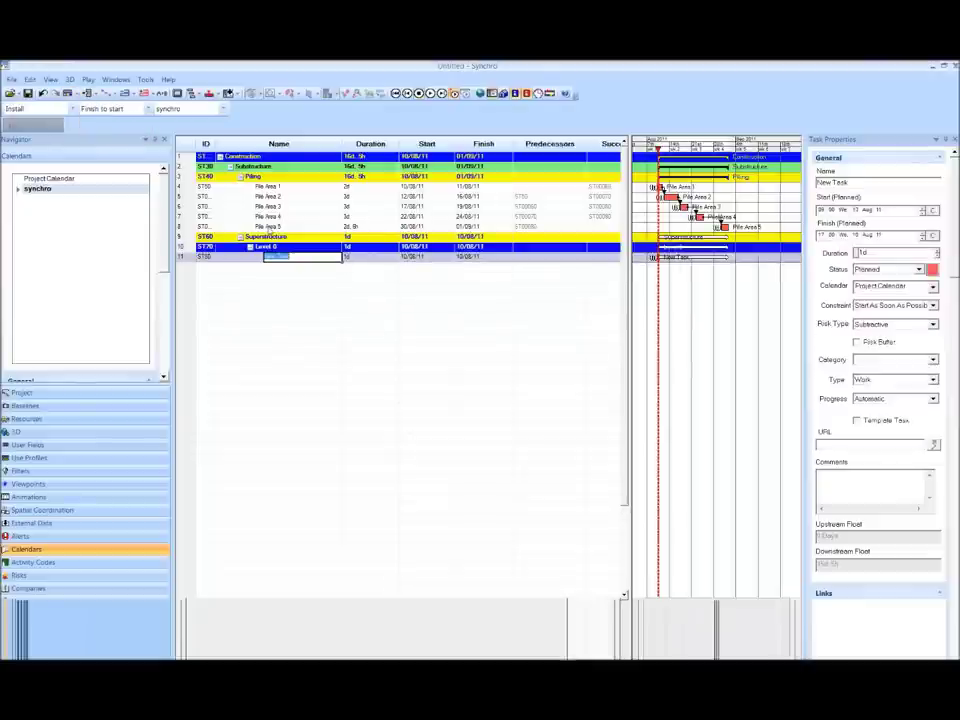
{"action": "type", "text": "Slab 0"}
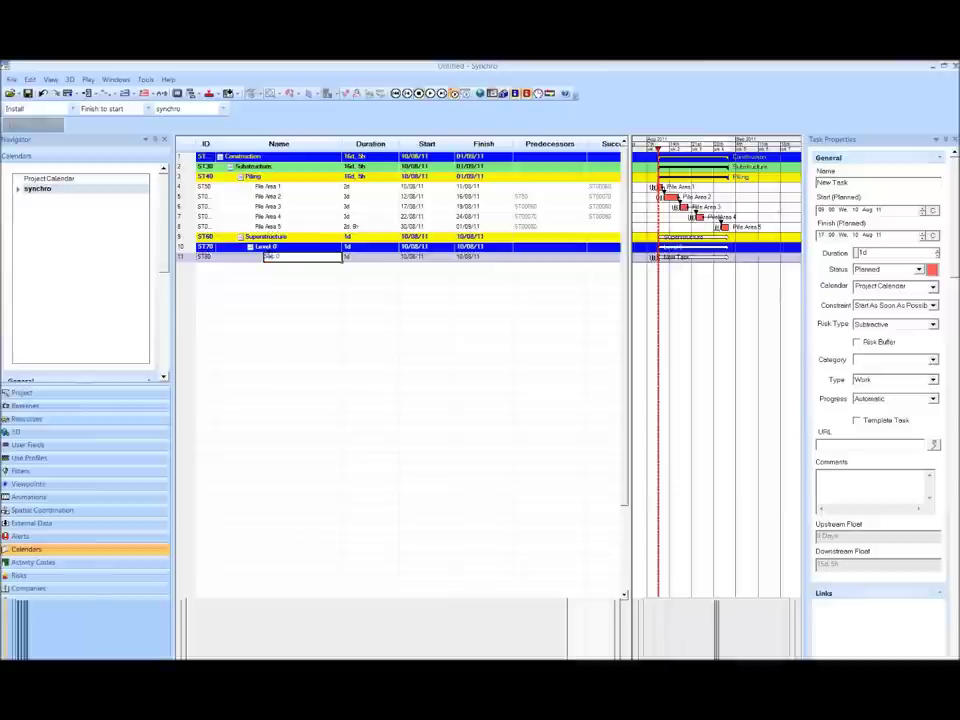
{"action": "key", "text": "Return"}
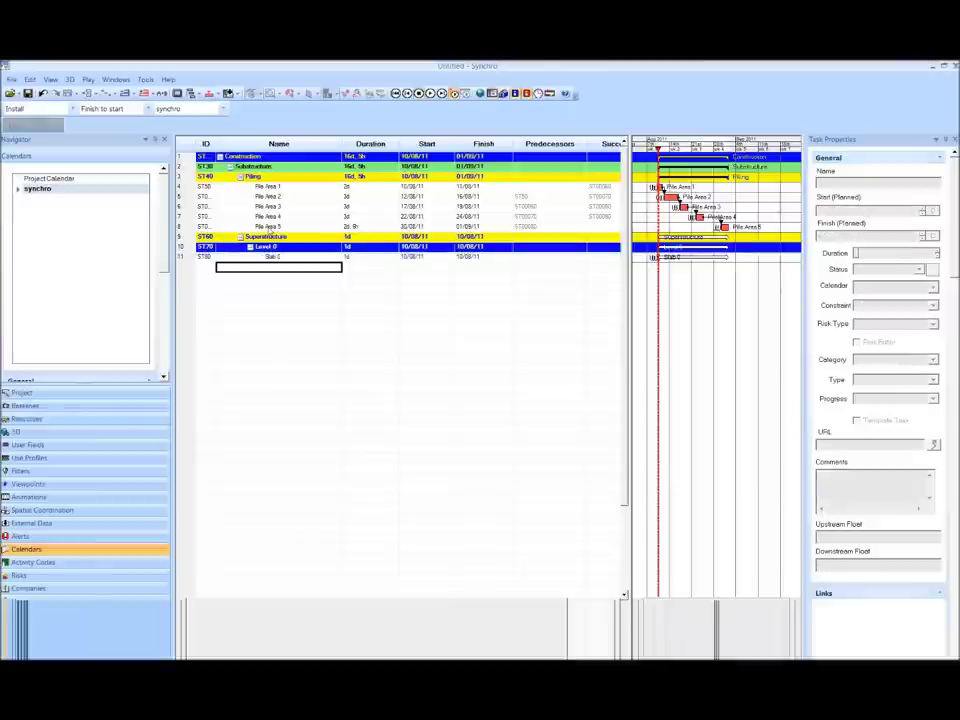
Insert a new task below Slab 0 and name it Columns 0
{"action": "key", "text": "Up"}
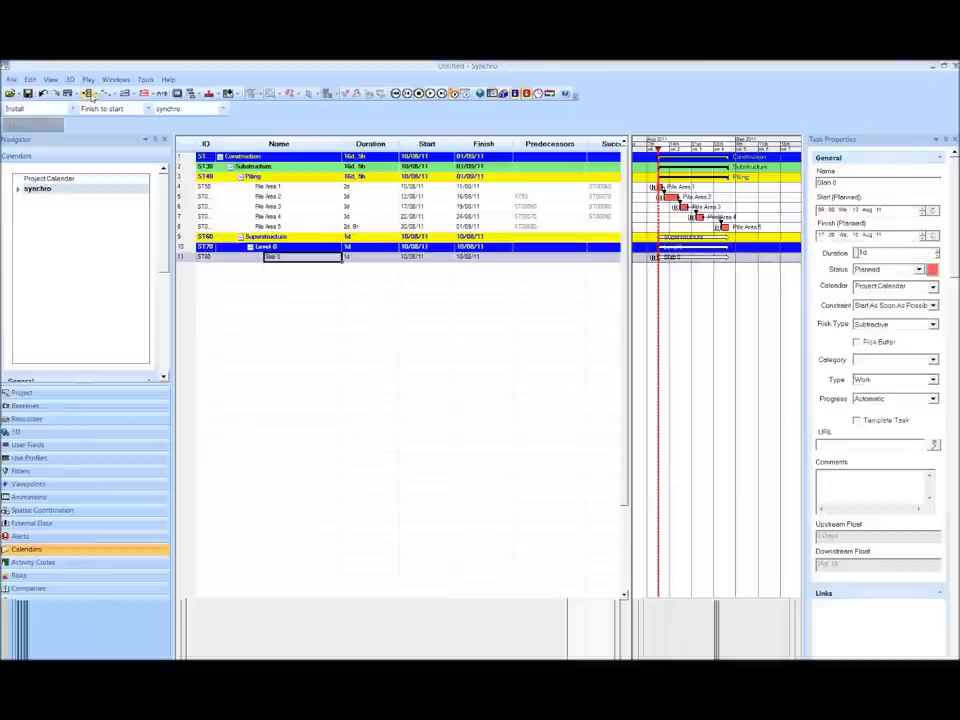
{"action": "left_click", "coordinate": [88, 94]}
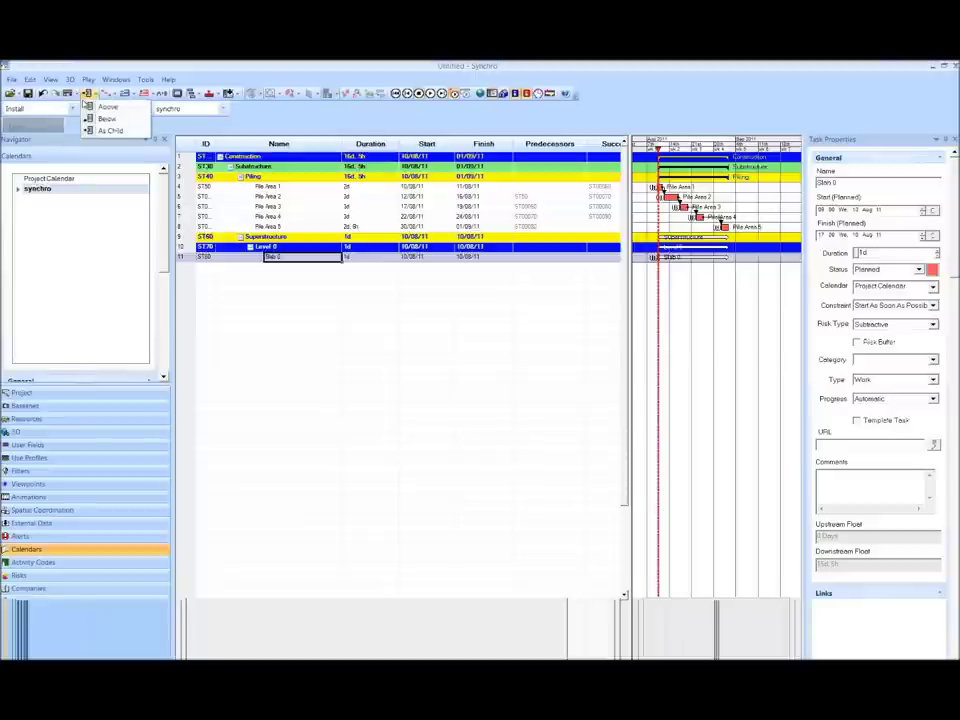
{"action": "left_click", "coordinate": [106, 118]}
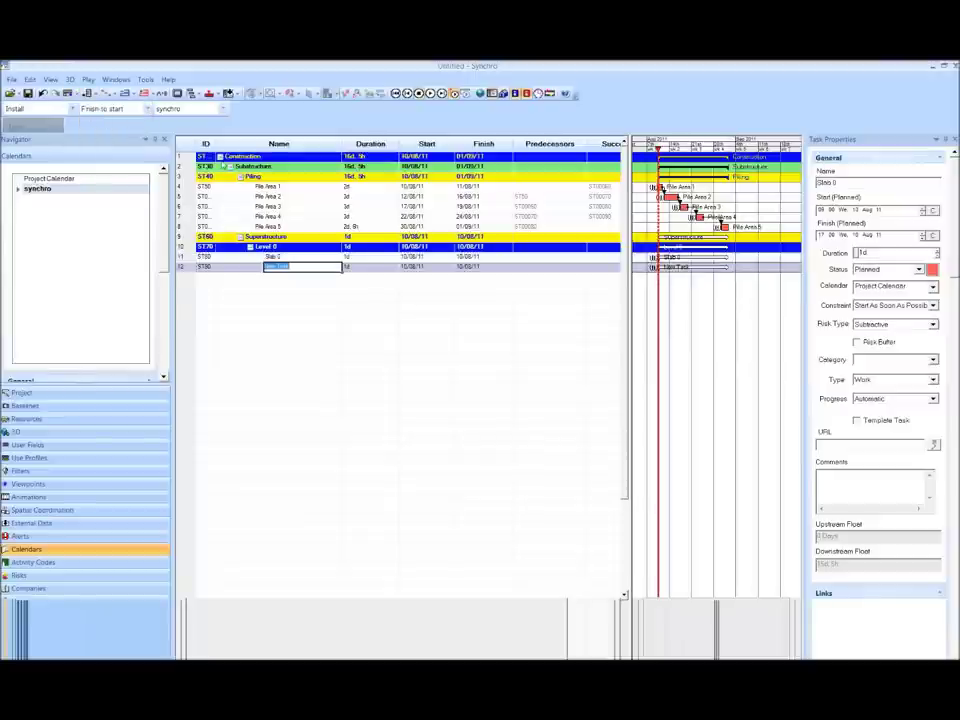
{"action": "type", "text": "Solumn 2"}
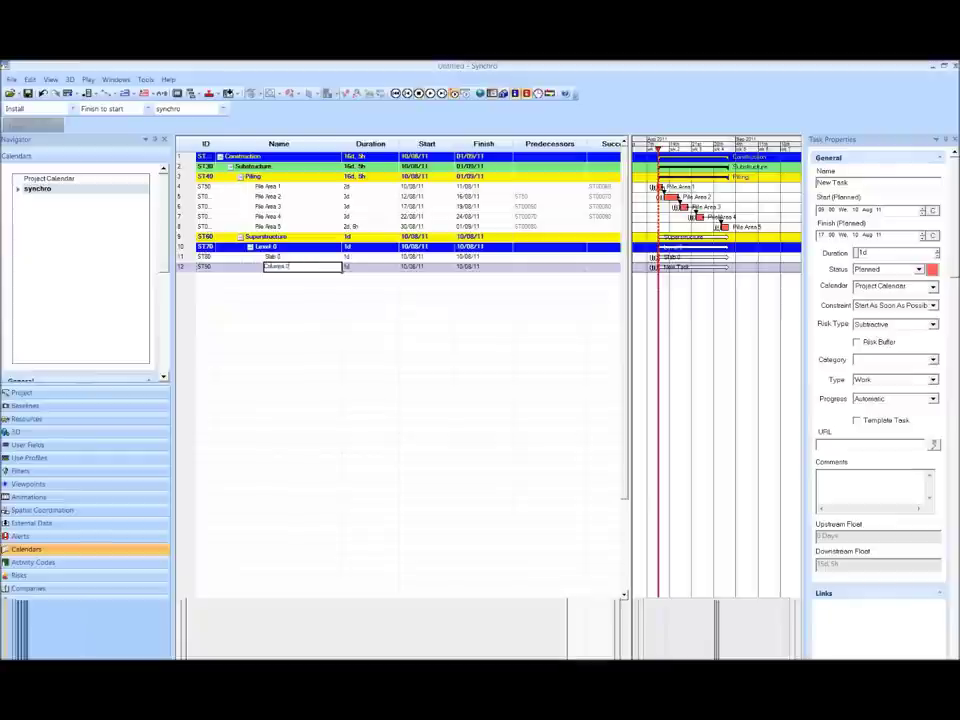
{"action": "key", "text": "Return"}
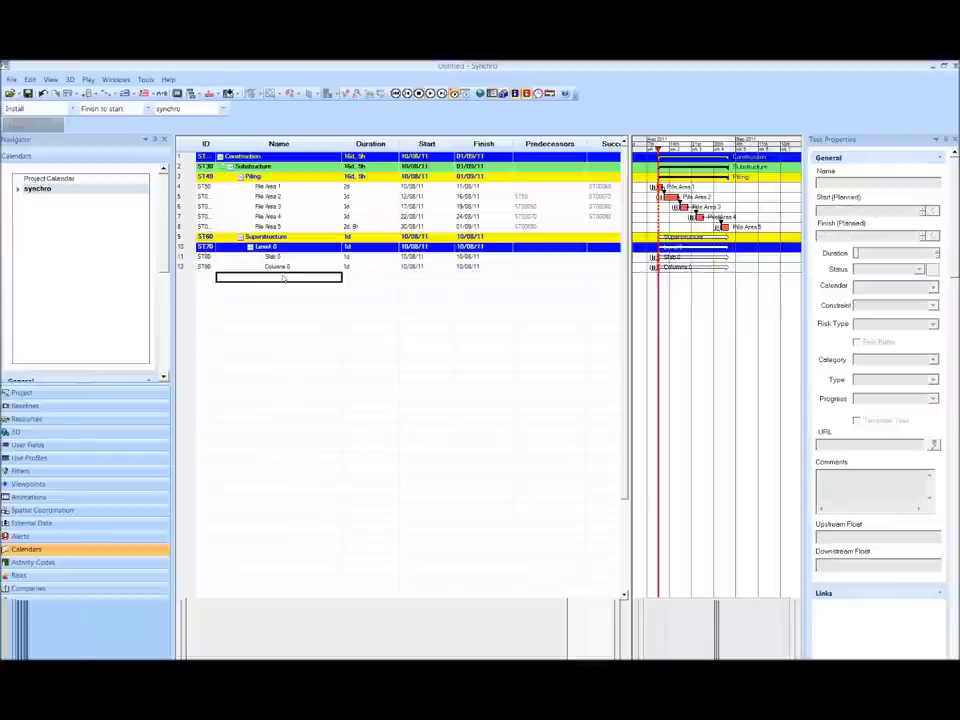
Insert a new task below Columns 0 named Beams 0, and select the Level 0 group
{"action": "left_click", "coordinate": [283, 268]}
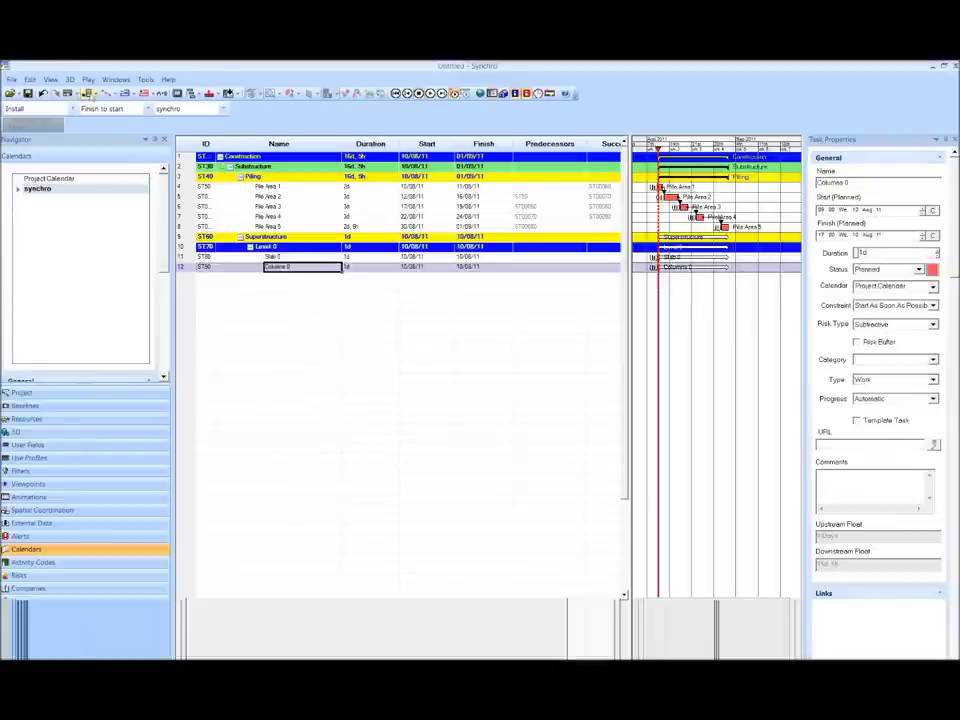
{"action": "left_click", "coordinate": [97, 95]}
{"action": "left_click", "coordinate": [104, 118]}
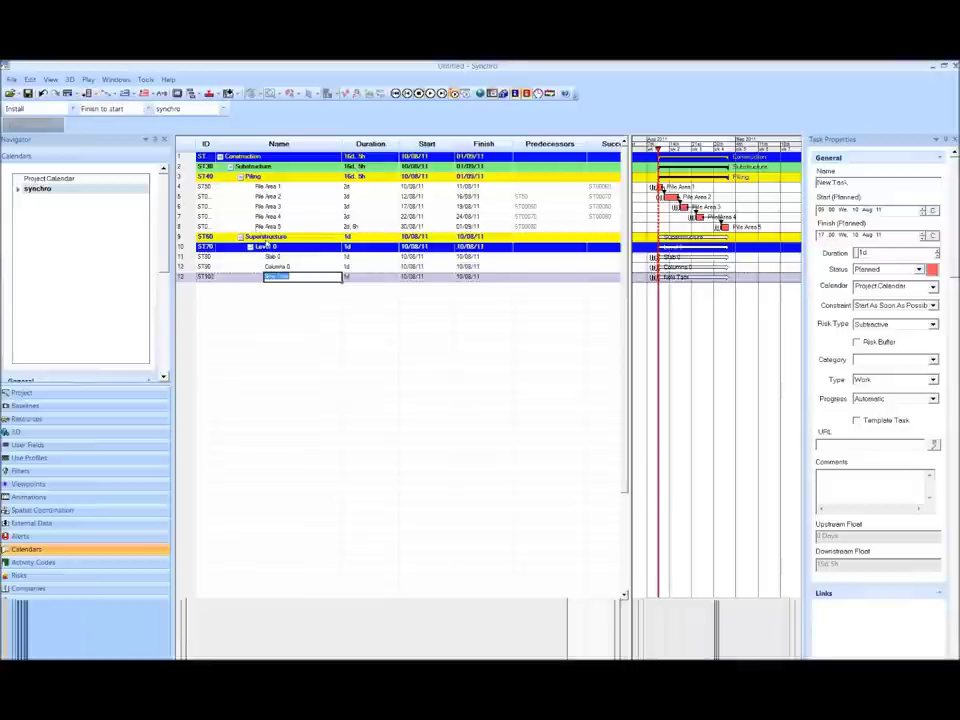
{"action": "type", "text": "Beams 0"}
{"action": "key", "text": "Return"}
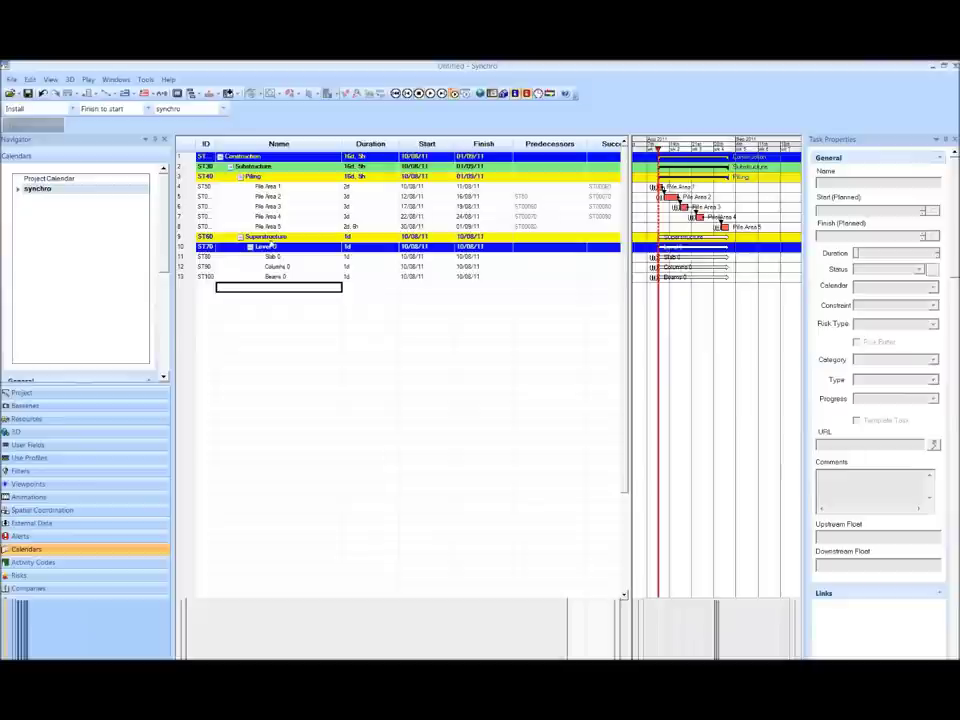
{"action": "left_click", "coordinate": [266, 248]}
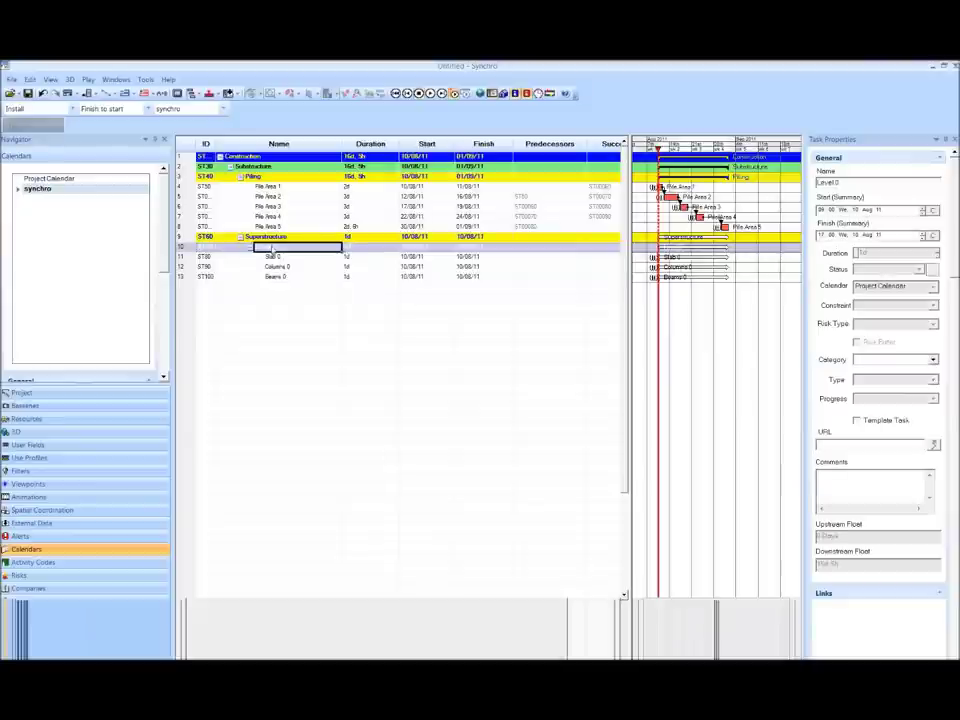
Copy the Level 0 task group and paste it into the blank row below Beams 0
{"action": "right_click", "coordinate": [272, 248]}
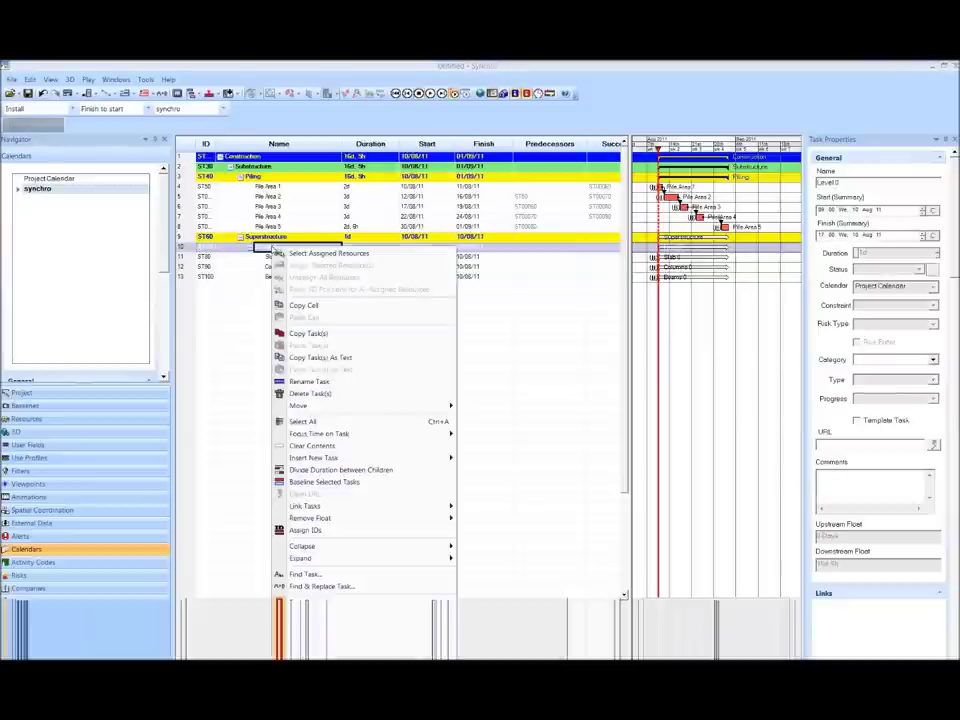
{"action": "left_click", "coordinate": [310, 333]}
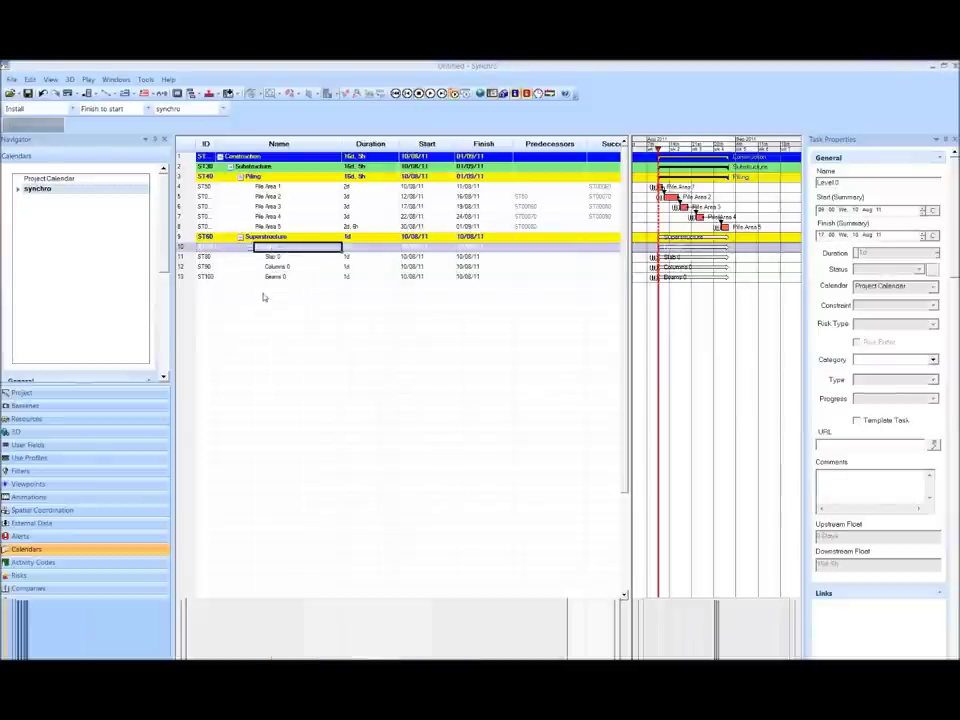
{"action": "left_click", "coordinate": [259, 288]}
{"action": "right_click", "coordinate": [259, 289]}
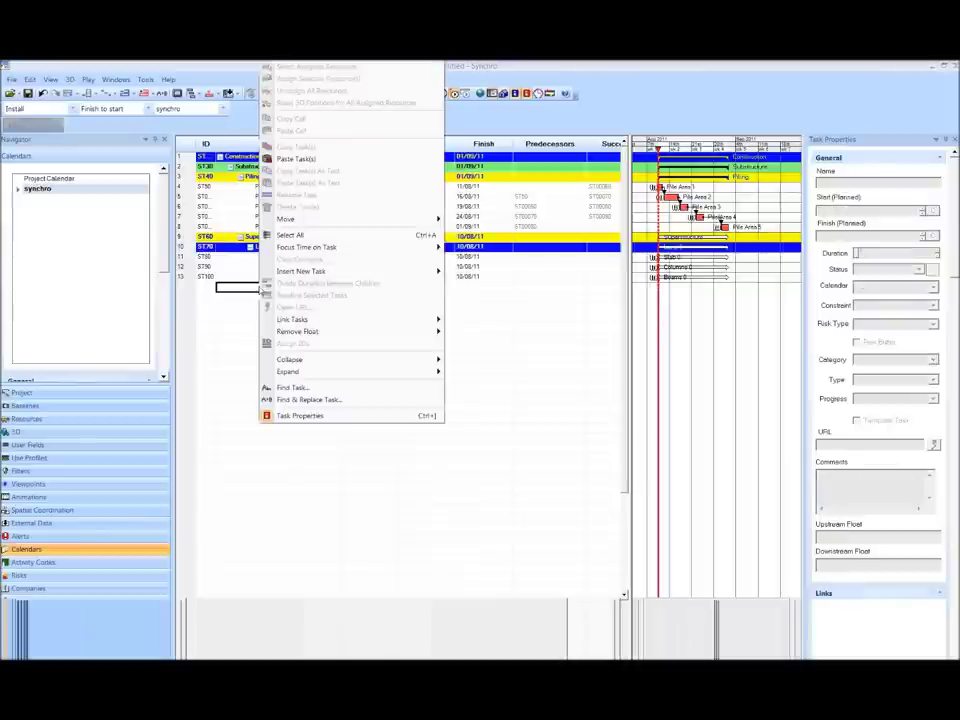
{"action": "left_click", "coordinate": [326, 164]}
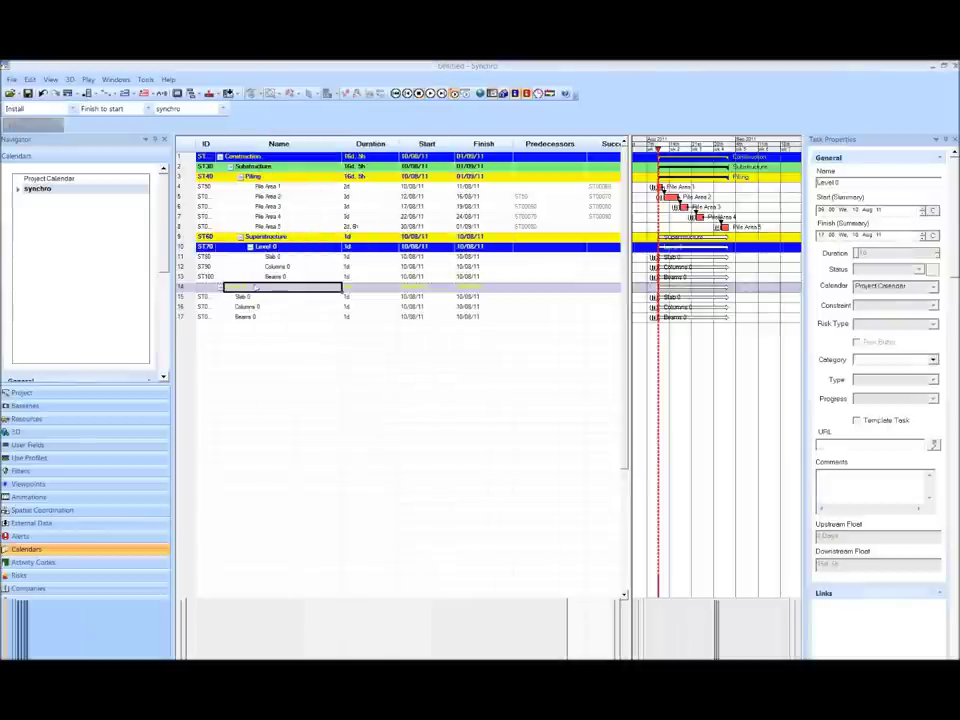
Rename the pasted Level 0 group as Level 1
{"action": "left_click", "coordinate": [263, 299]}
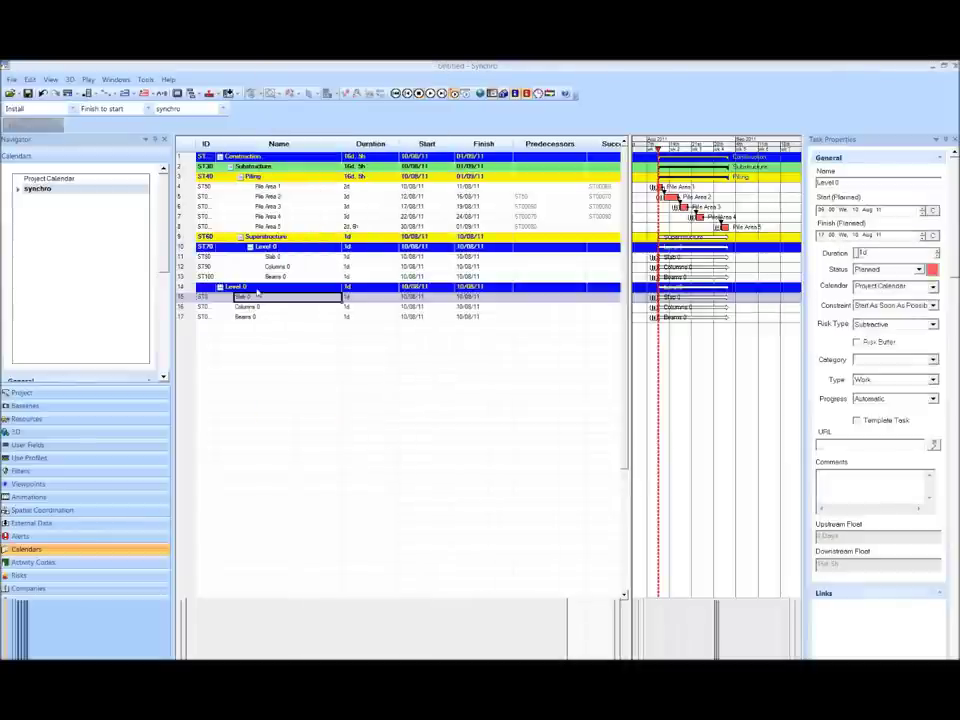
{"action": "left_click", "coordinate": [257, 289]}
{"action": "left_click", "coordinate": [255, 288]}
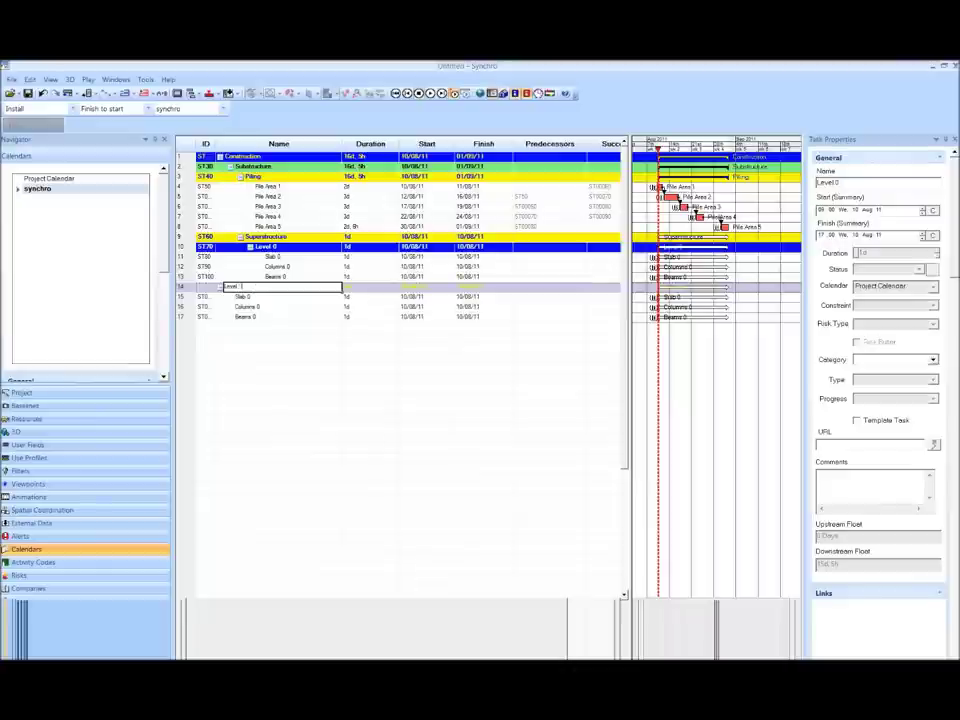
Rename the slab task in the Level 1 group as Slab 1
{"action": "left_click", "coordinate": [262, 297]}
{"action": "left_click", "coordinate": [262, 297]}
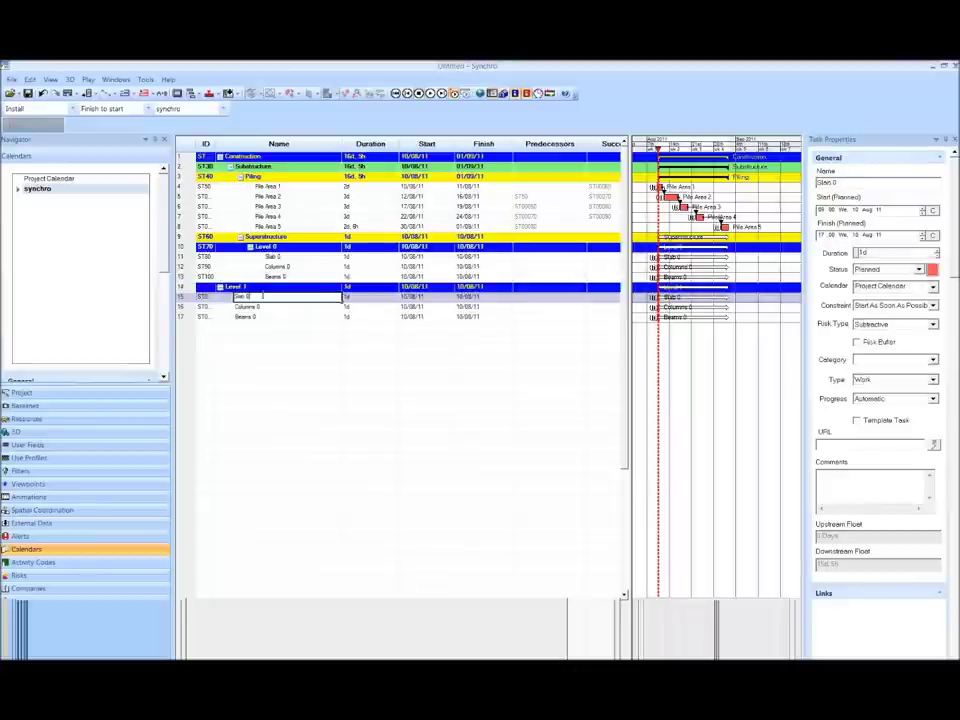
{"action": "key", "text": "BackSpace"}
{"action": "type", "text": "1"}
Rename the remaining two tasks in the Level 1 group as Columns 1 and Beams 1
{"action": "left_click", "coordinate": [258, 307]}
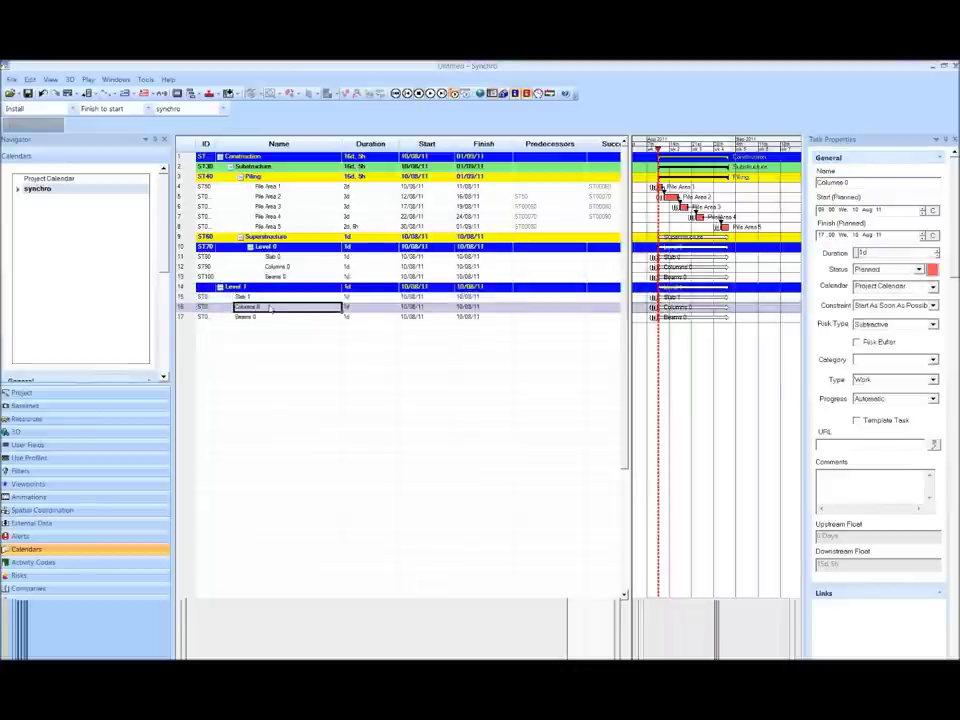
{"action": "left_click", "coordinate": [270, 307]}
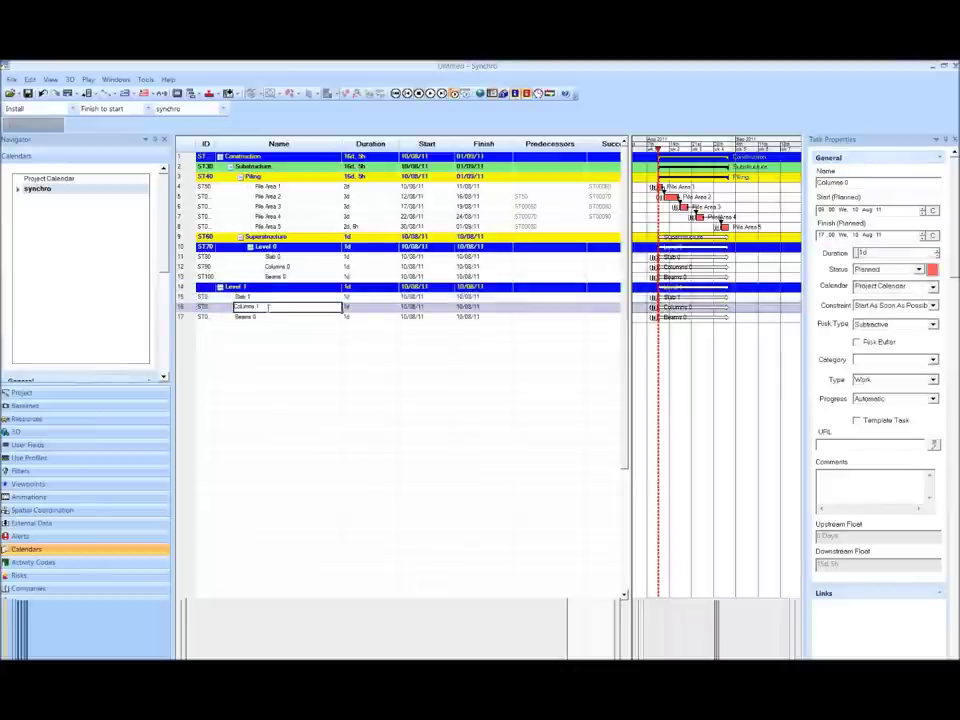
{"action": "left_click", "coordinate": [265, 317]}
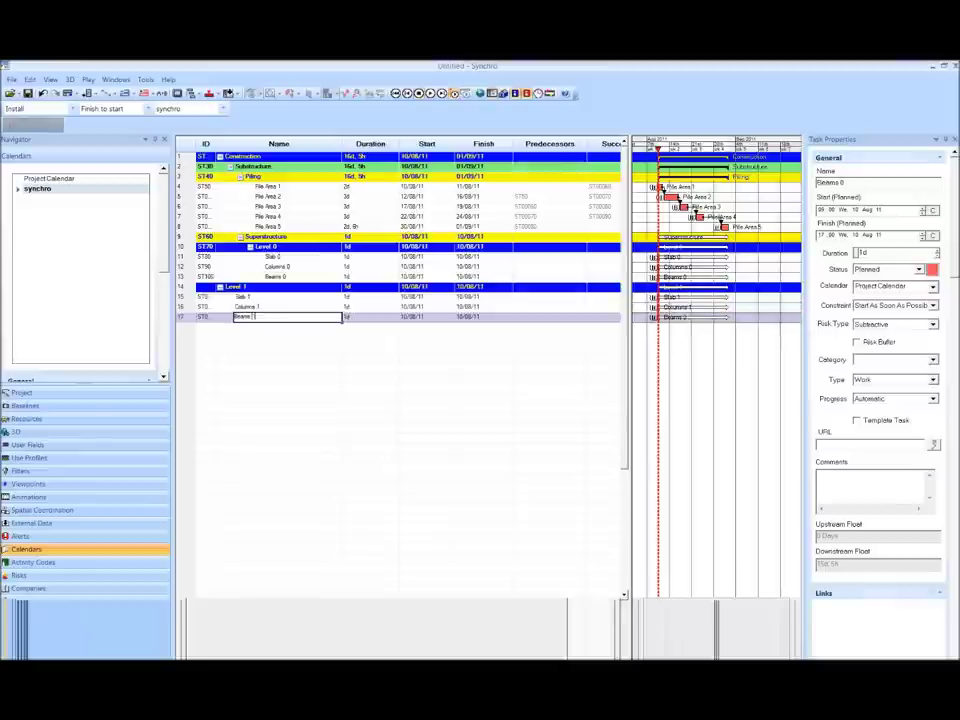
{"action": "type", "text": "1"}
{"action": "key", "text": "Return"}
Indent the Level 1 group three levels so it sits under Superstructure alongside Level 0
{"action": "left_click", "coordinate": [237, 288]}
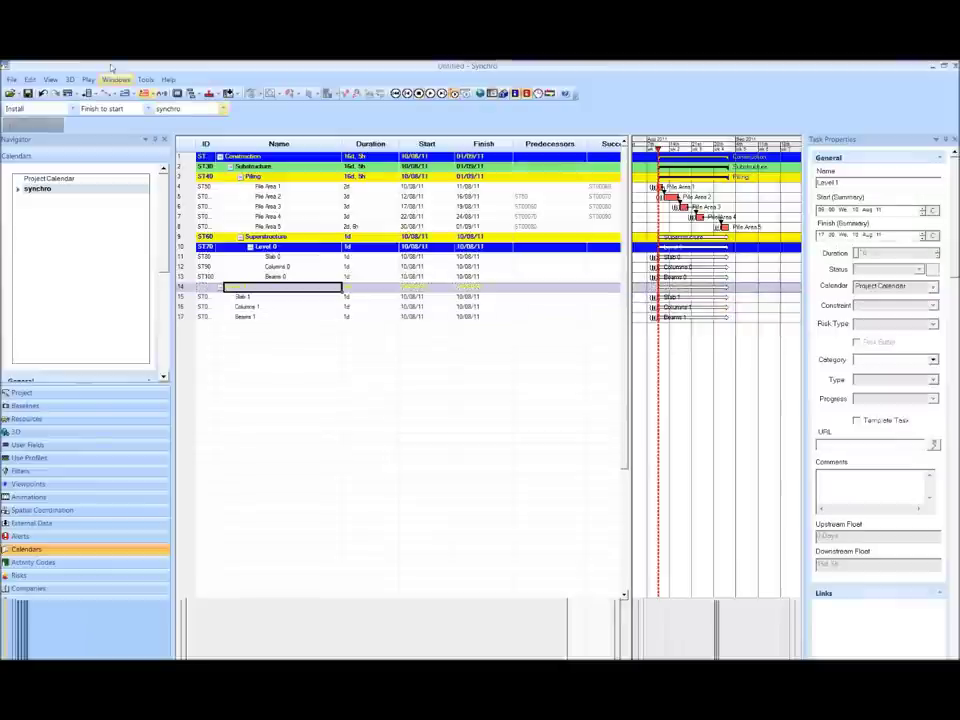
{"action": "left_click", "coordinate": [92, 93]}
{"action": "left_click", "coordinate": [77, 94]}
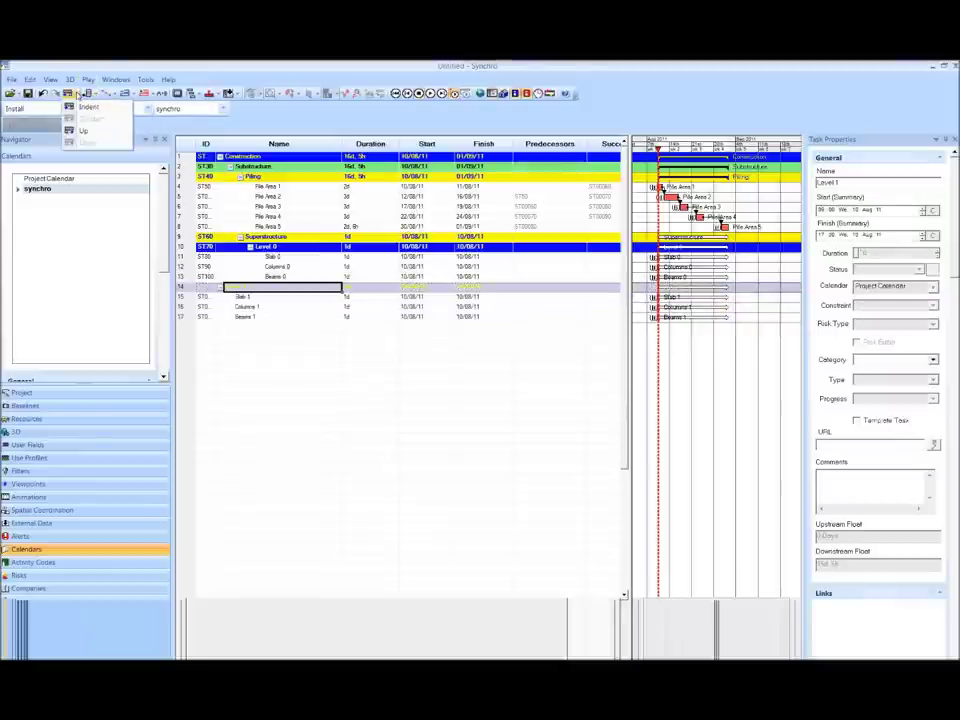
{"action": "left_click", "coordinate": [86, 107]}
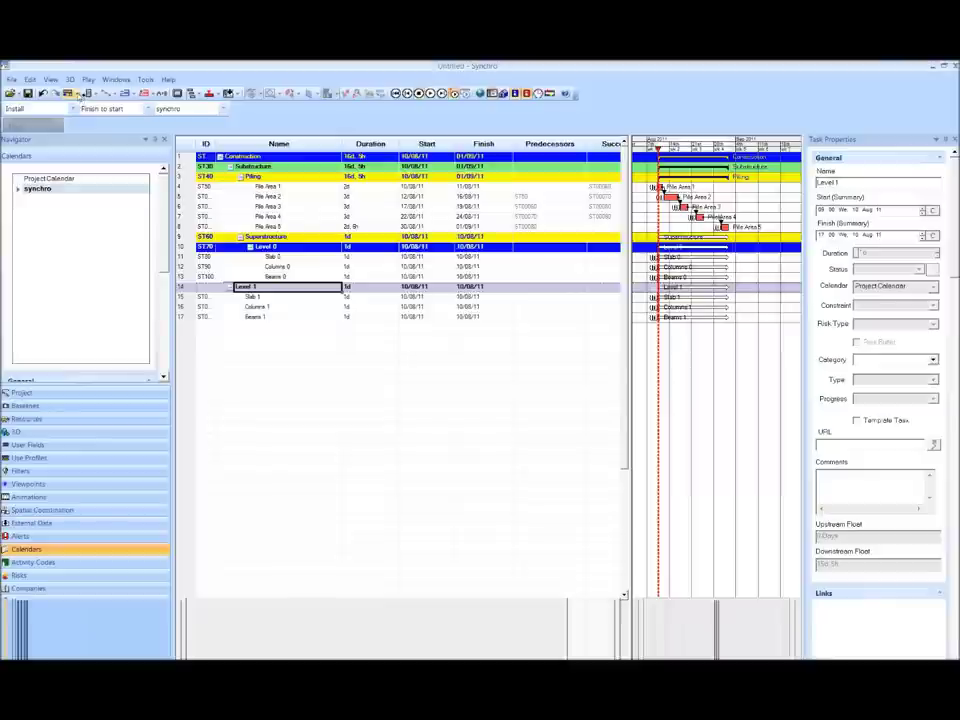
{"action": "left_click", "coordinate": [77, 94]}
{"action": "left_click", "coordinate": [82, 108]}
{"action": "left_click", "coordinate": [77, 94]}
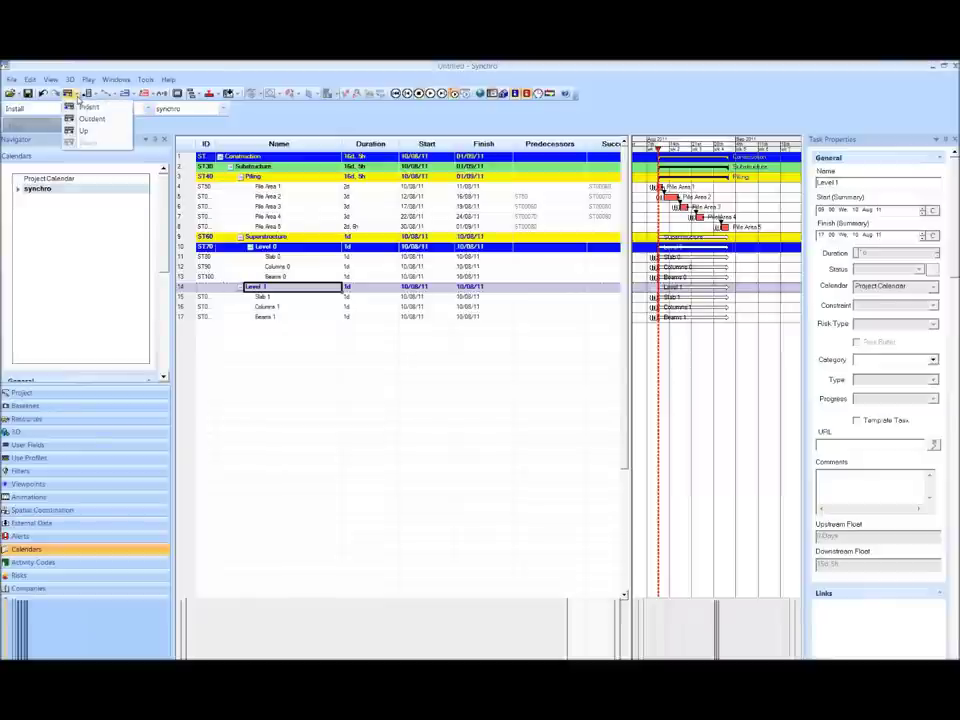
{"action": "left_click", "coordinate": [82, 108]}
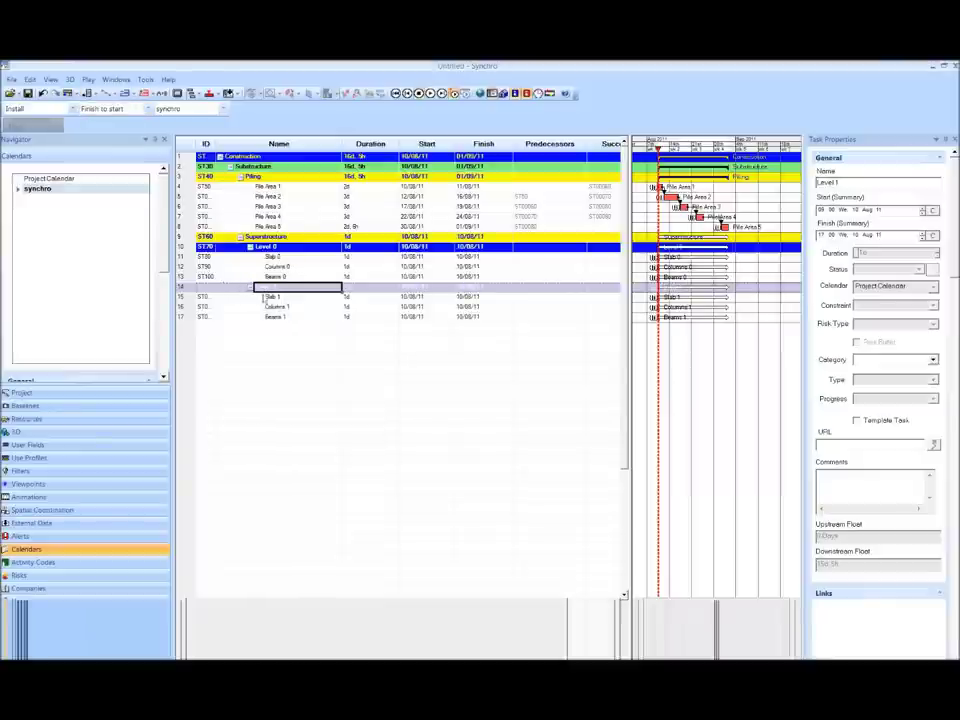
Set the duration of Slab 0 to 3 days and fill it down to Columns 0 and Beams 0
{"action": "left_click", "coordinate": [362, 261]}
{"action": "left_click", "coordinate": [362, 259]}
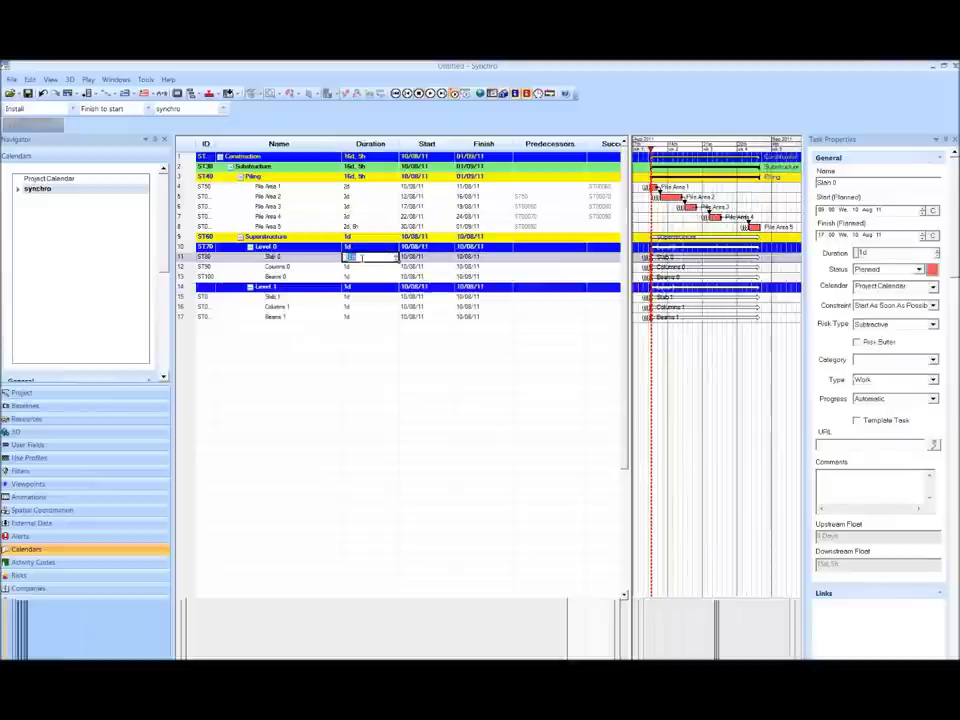
{"action": "type", "text": "3"}
{"action": "key", "text": "Return"}
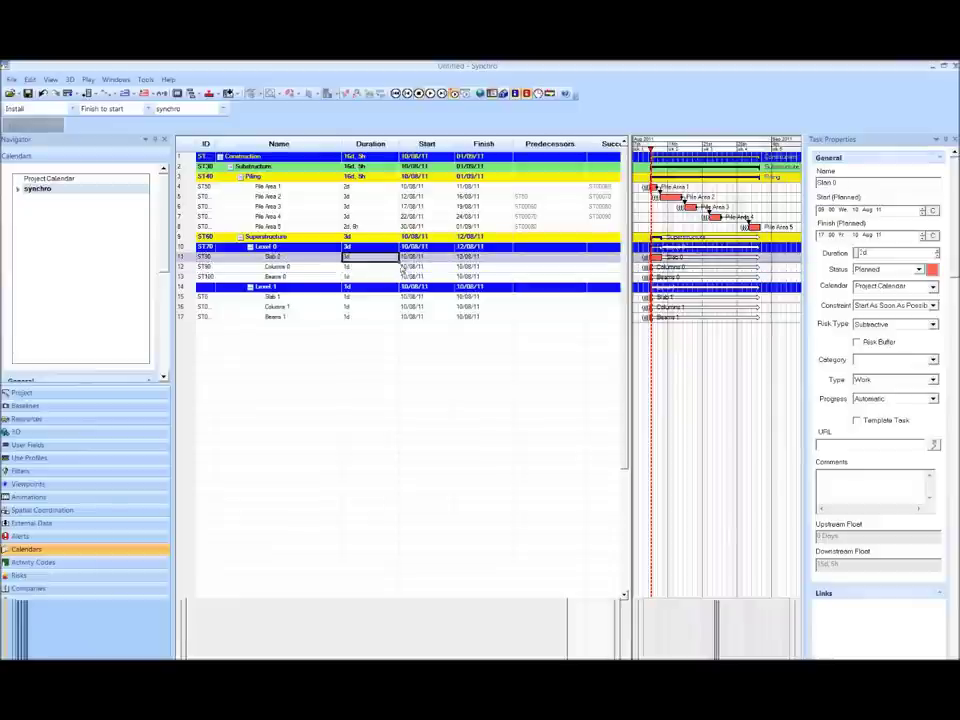
{"action": "left_click_drag", "start_coordinate": [399, 263], "coordinate": [395, 277]}
Set the duration of Slab 1 to 2 days and fill it down to Columns 1 and Beams 1
{"action": "double_click", "coordinate": [360, 298]}
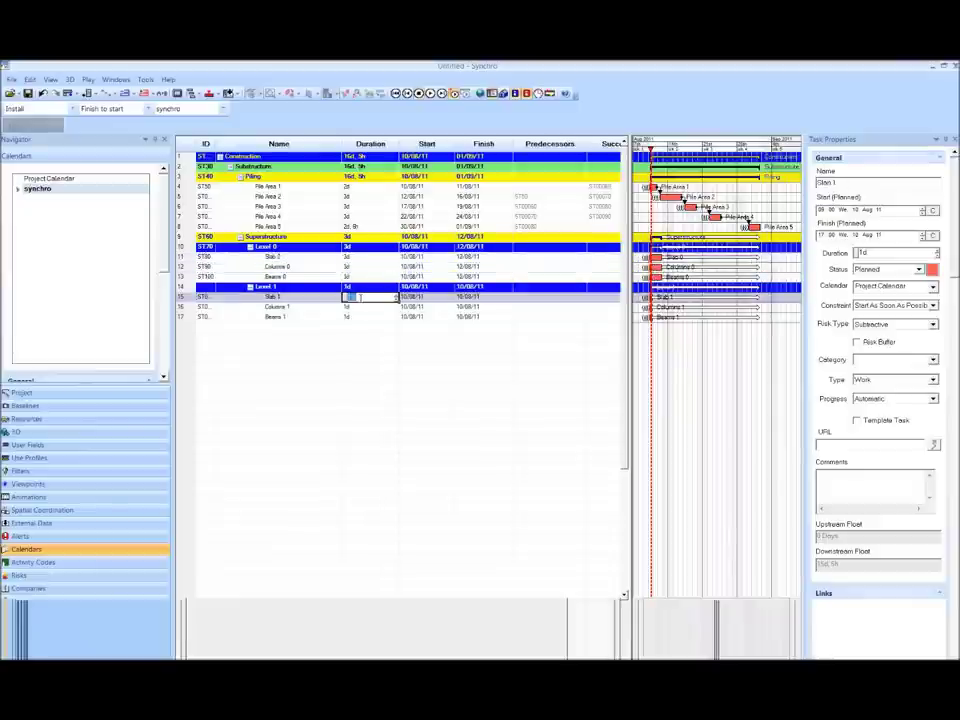
{"action": "type", "text": "2"}
{"action": "key", "text": "Return"}
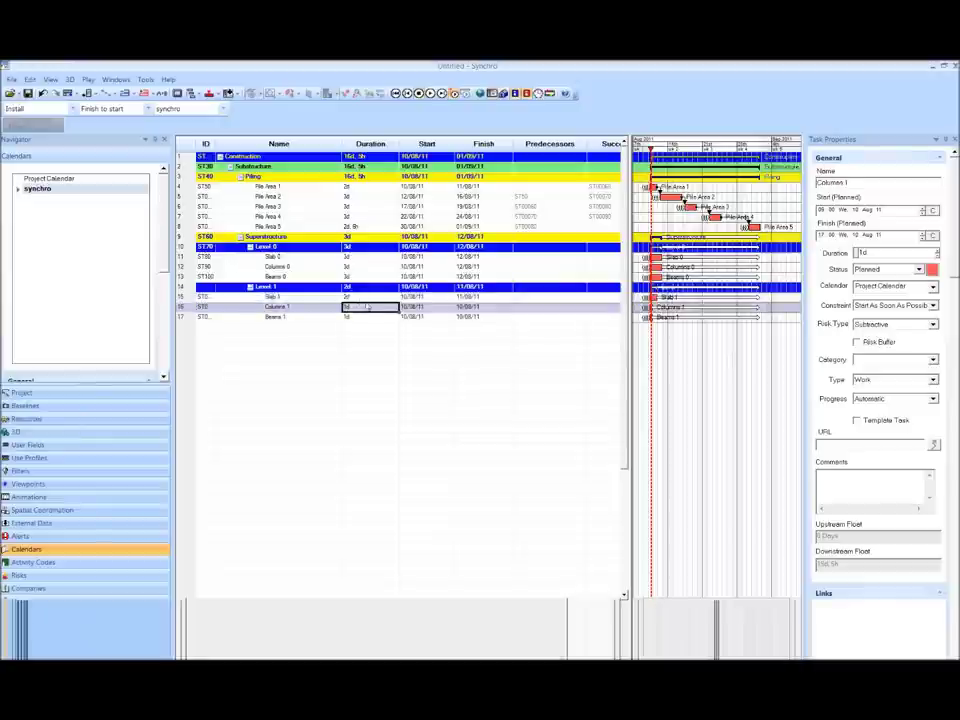
{"action": "key", "text": "Up"}
{"action": "left_click", "coordinate": [395, 299]}
{"action": "left_click", "coordinate": [400, 305]}
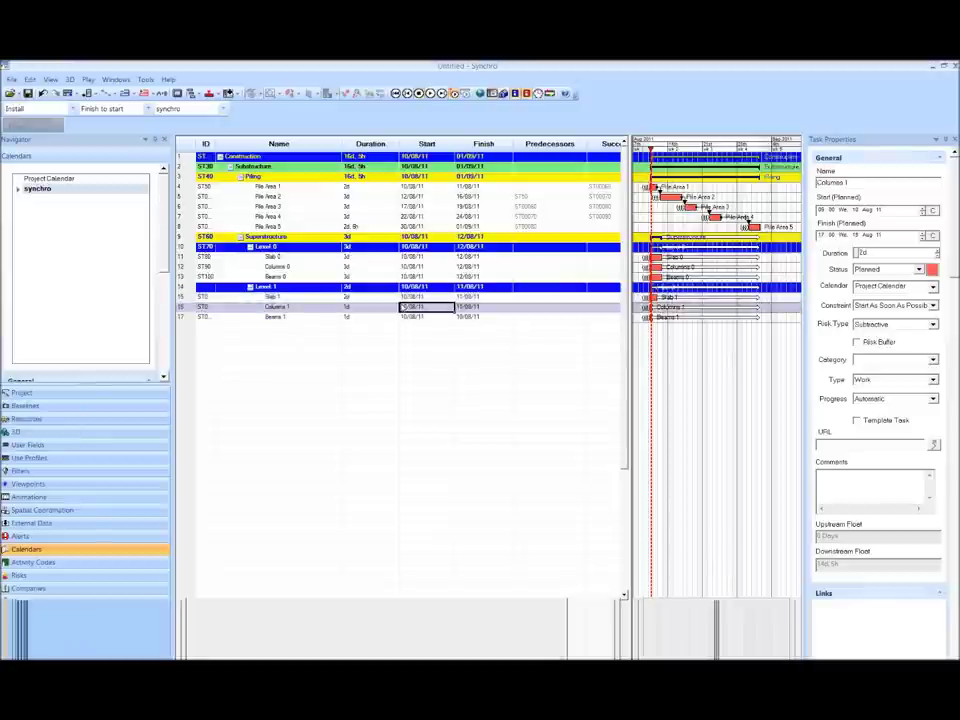
{"action": "left_click", "coordinate": [396, 300]}
{"action": "left_click_drag", "start_coordinate": [400, 302], "coordinate": [399, 319]}
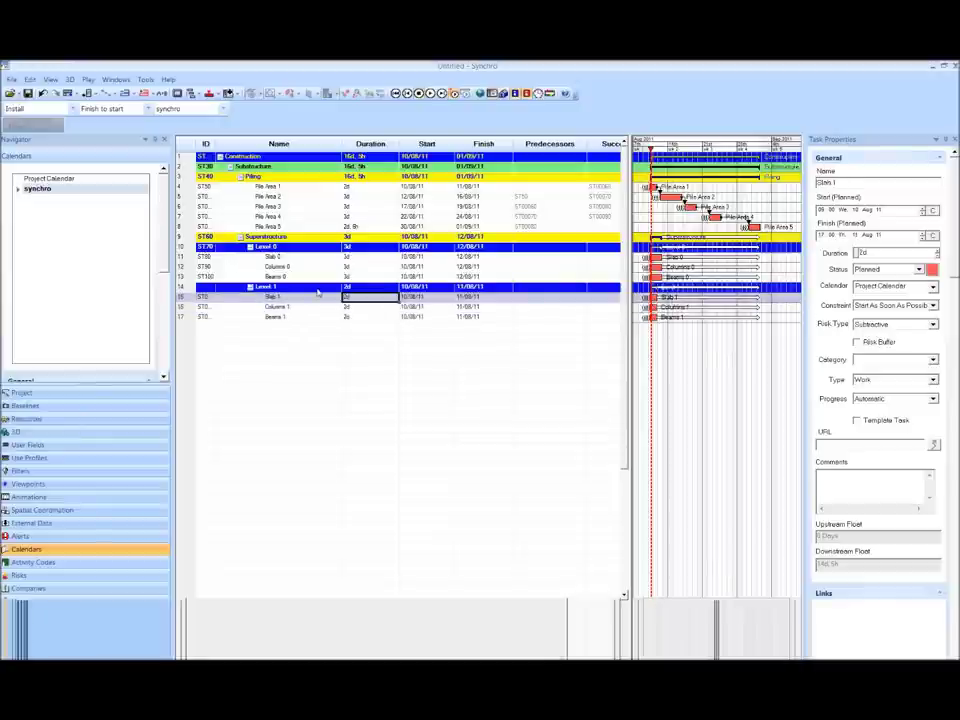
Link Slab 0, Columns 0 and Beams 0 in sequence with finish-to-start links
{"action": "scroll", "coordinate": [686, 271], "scroll_direction": "up", "scroll_amount": 1}
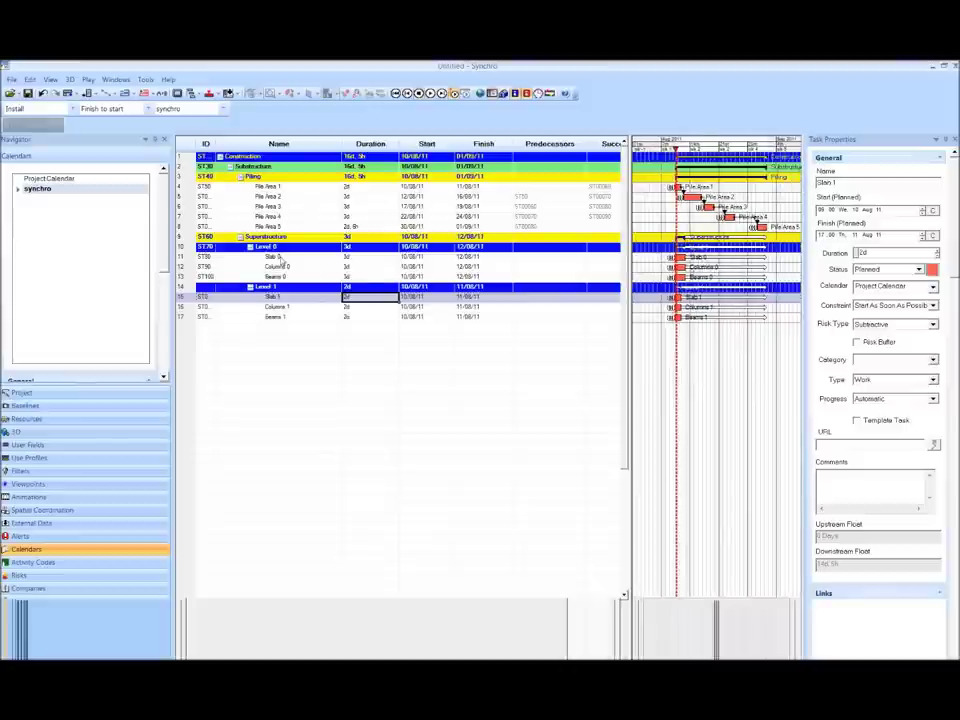
{"action": "left_click", "coordinate": [273, 257]}
{"action": "left_click", "coordinate": [275, 277], "text": "shift"}
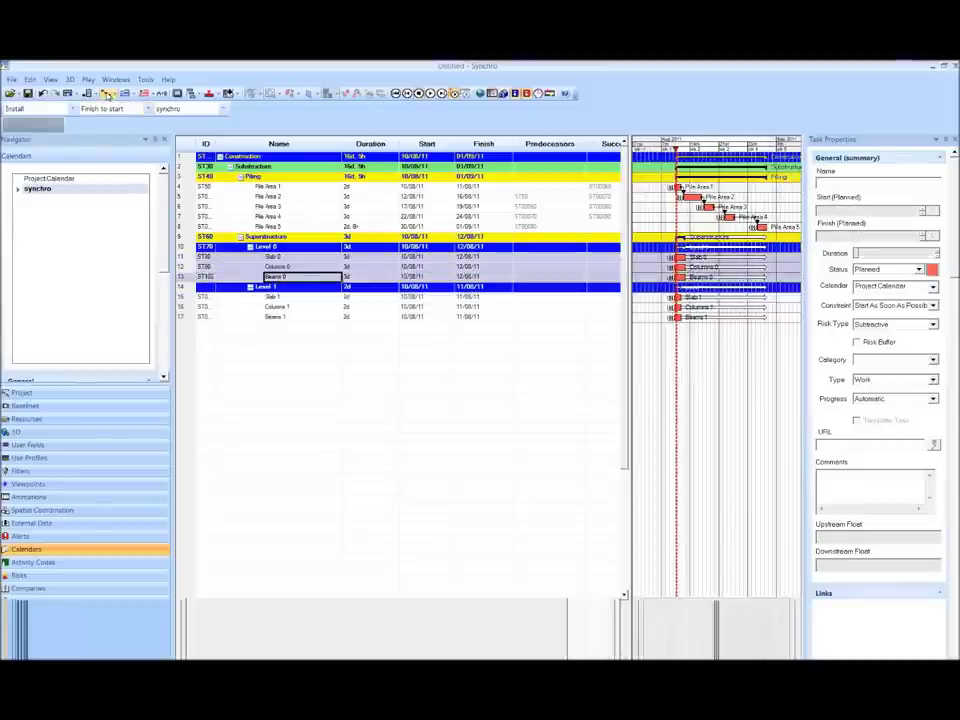
{"action": "left_click", "coordinate": [107, 93]}
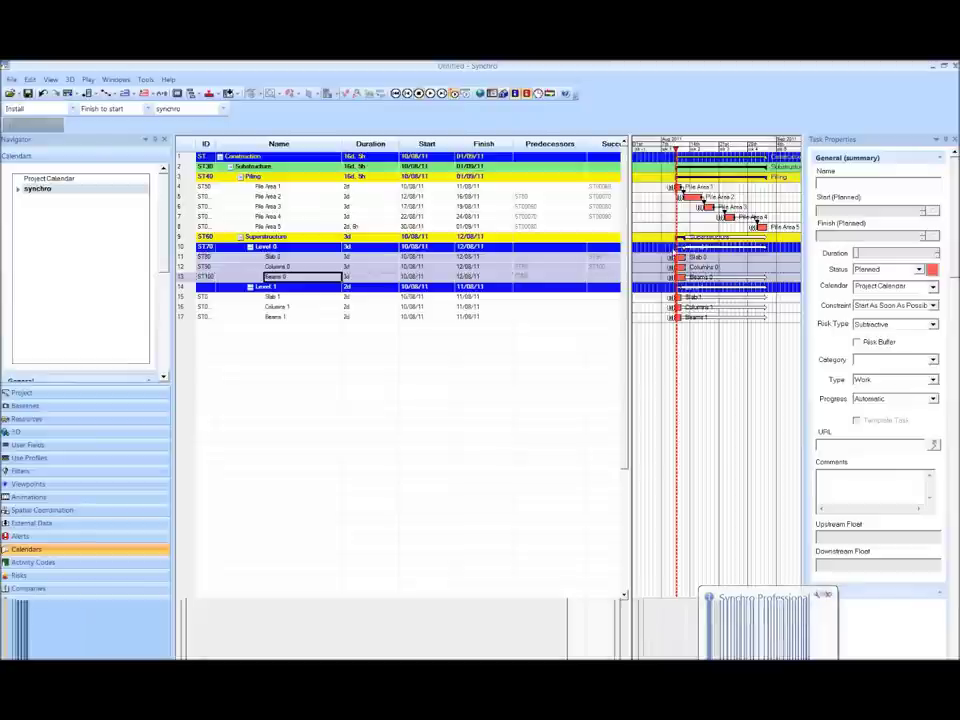
Show the project alerts and reschedule the project to resolve the unsustainable links
{"action": "left_click", "coordinate": [38, 539]}
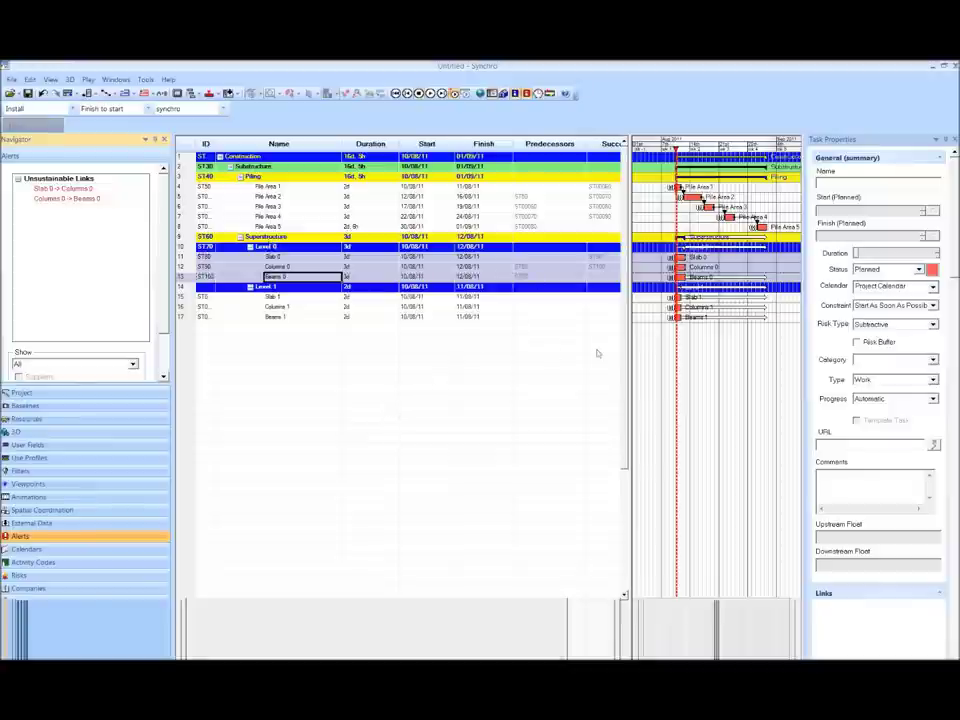
{"action": "key", "text": "F5"}
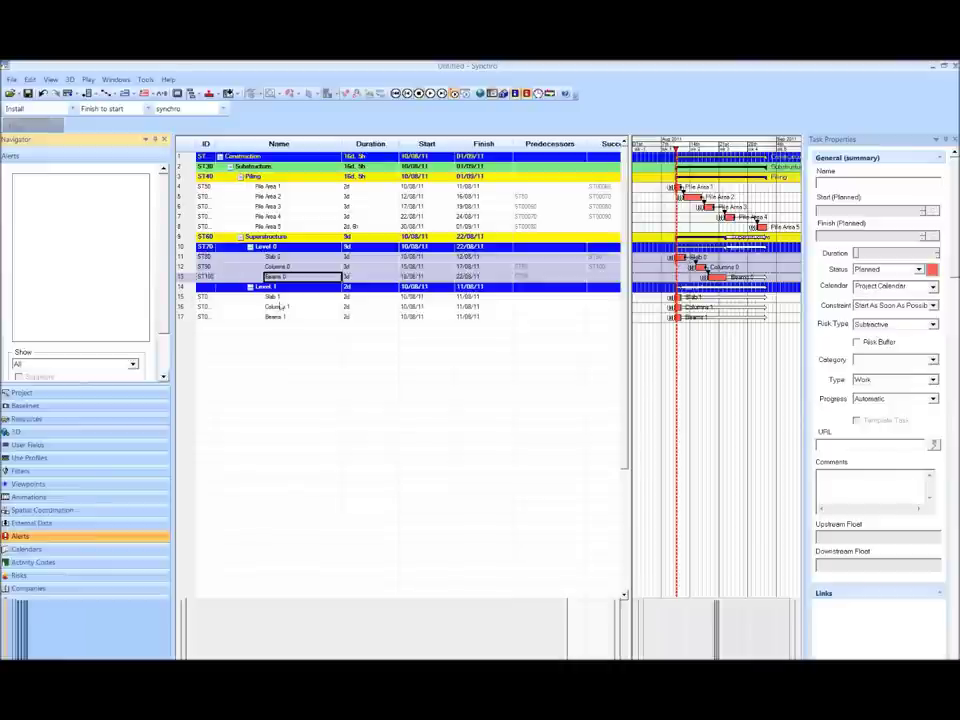
Link Slab 1, Columns 1 and Beams 1 in sequence with finish-to-start links
{"action": "left_click", "coordinate": [273, 297]}
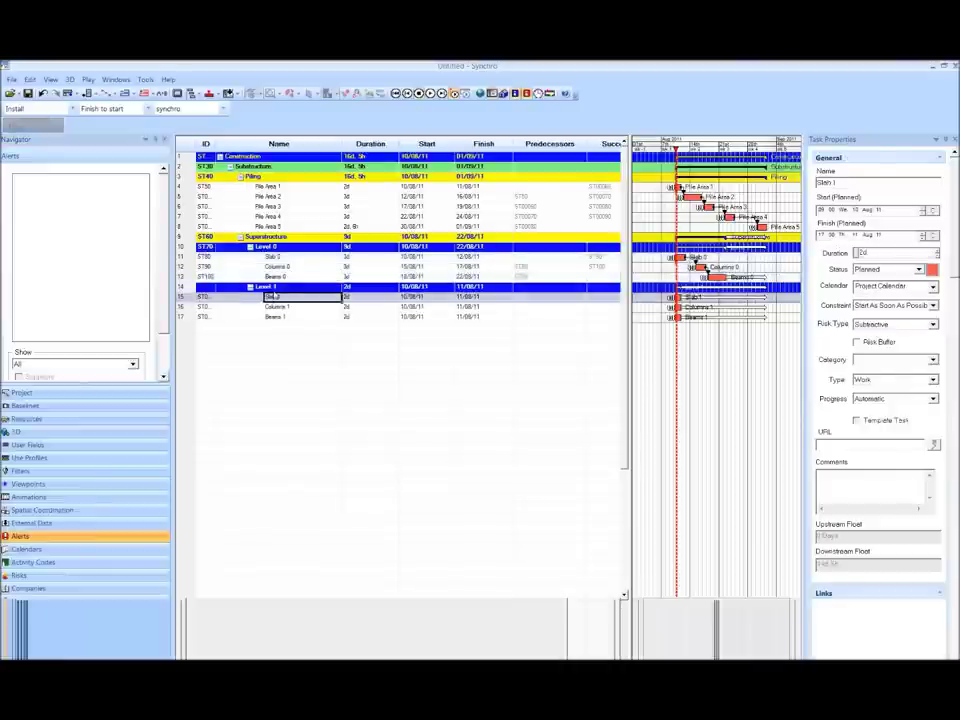
{"action": "left_click", "coordinate": [273, 317], "text": "shift"}
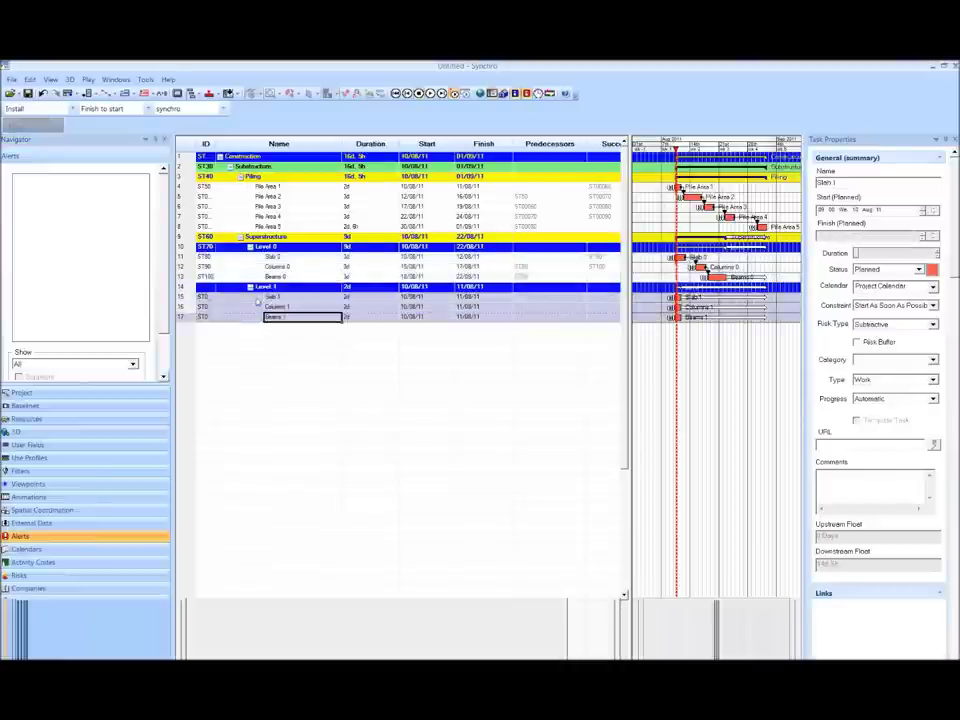
{"action": "left_click", "coordinate": [107, 95]}
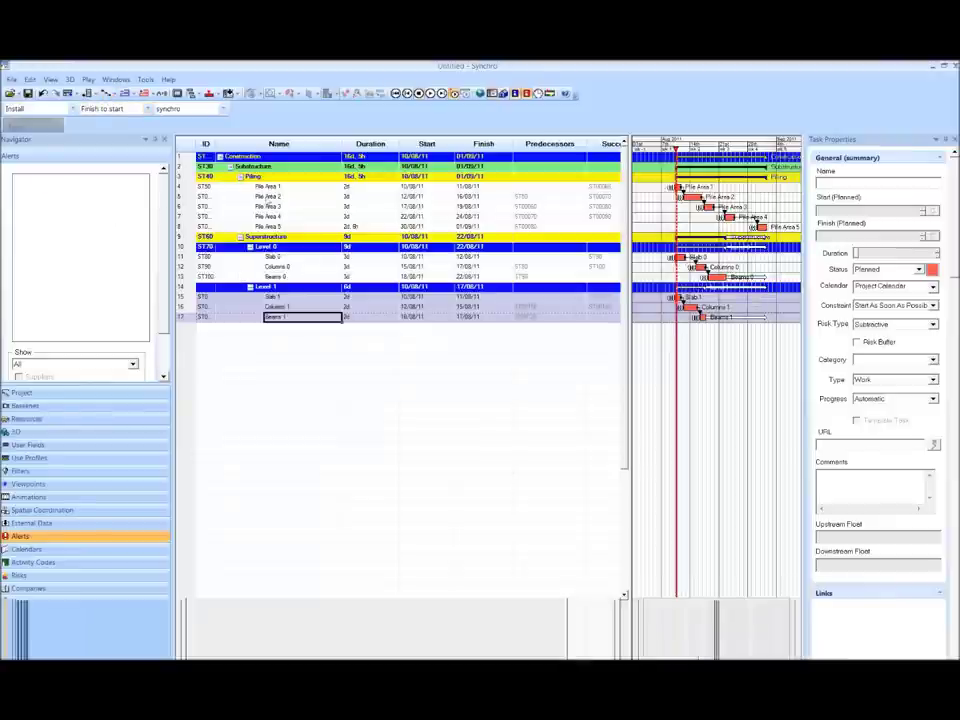
{"action": "left_click", "coordinate": [260, 177]}
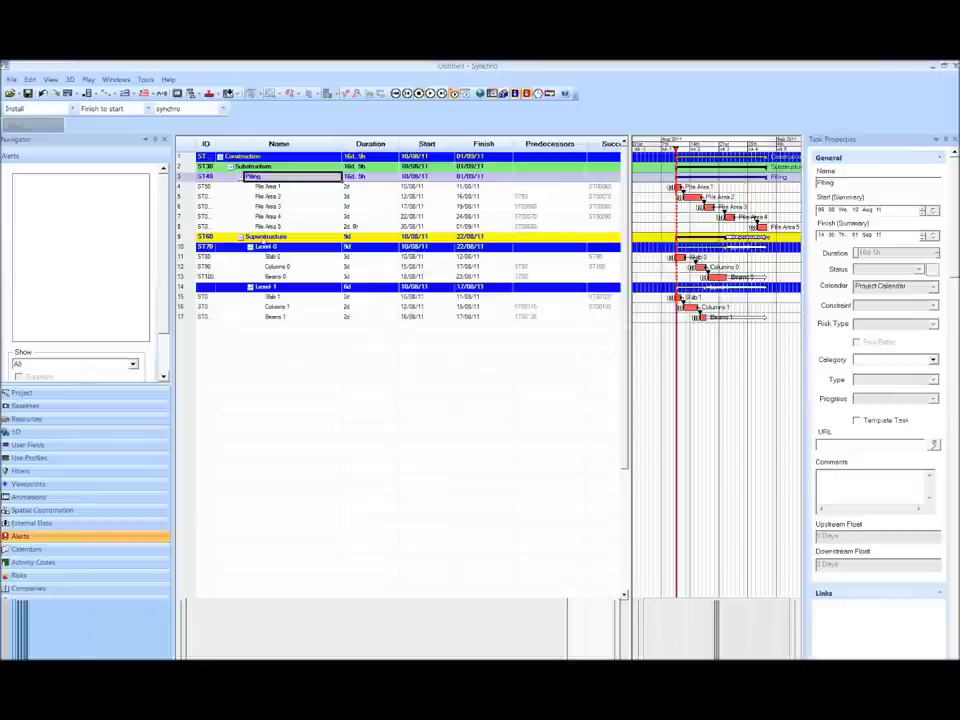
{"action": "left_click", "coordinate": [250, 168]}
{"action": "left_click", "coordinate": [231, 167]}
{"action": "left_click", "coordinate": [231, 167]}
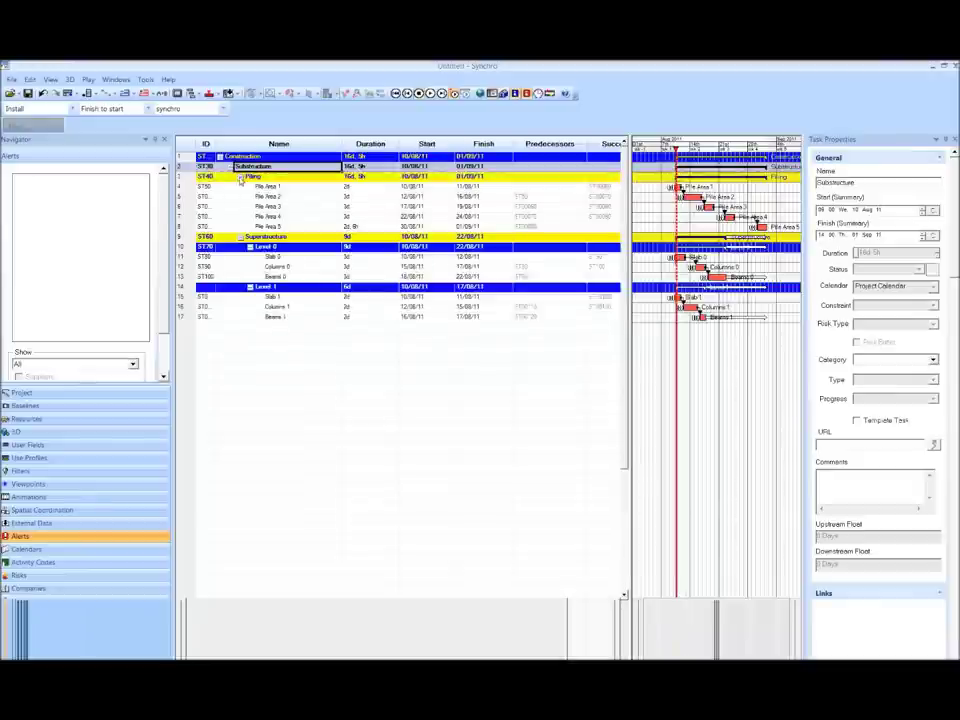
{"action": "left_click", "coordinate": [240, 177]}
{"action": "left_click", "coordinate": [240, 177]}
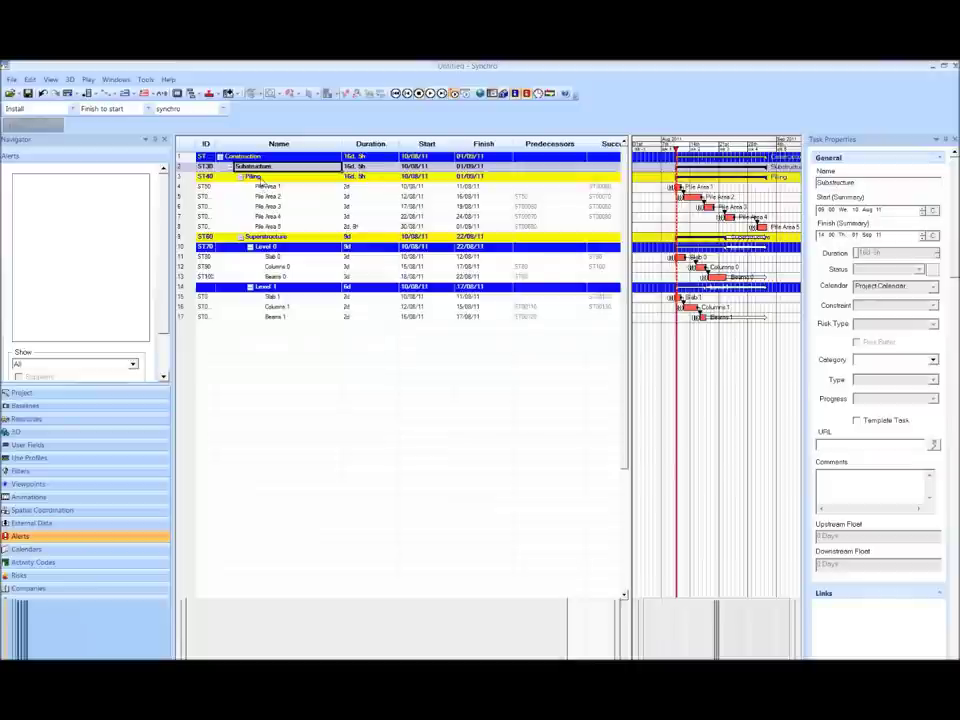
Link Piling to Superstructure with a finish-to-start link and reschedule the project
{"action": "left_click", "coordinate": [260, 178]}
{"action": "left_click", "coordinate": [261, 237], "text": "shift"}
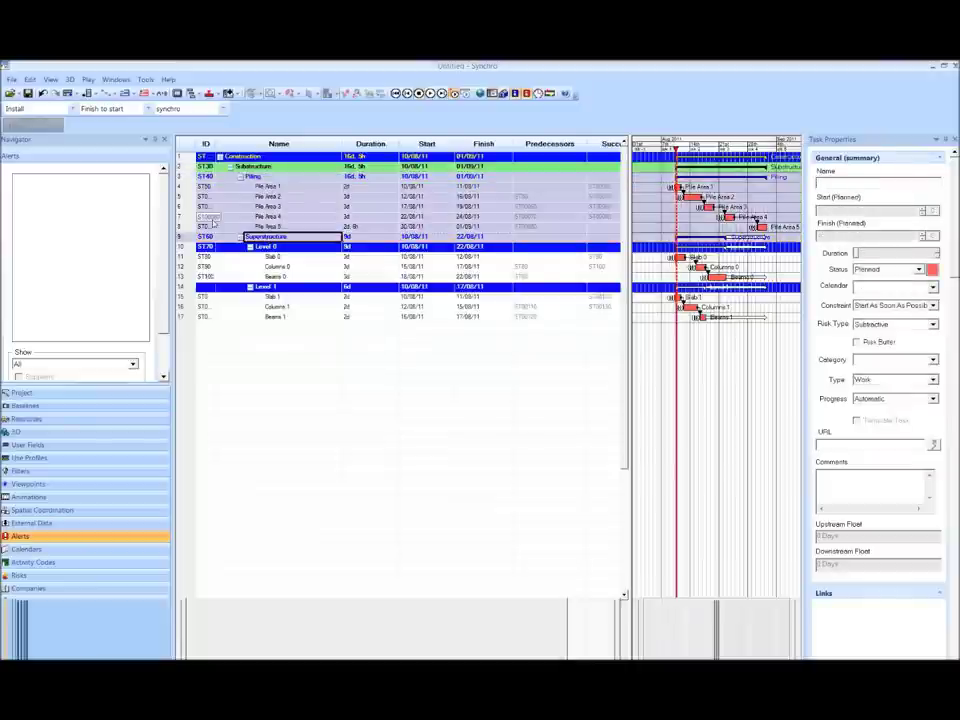
{"action": "left_click", "coordinate": [260, 178]}
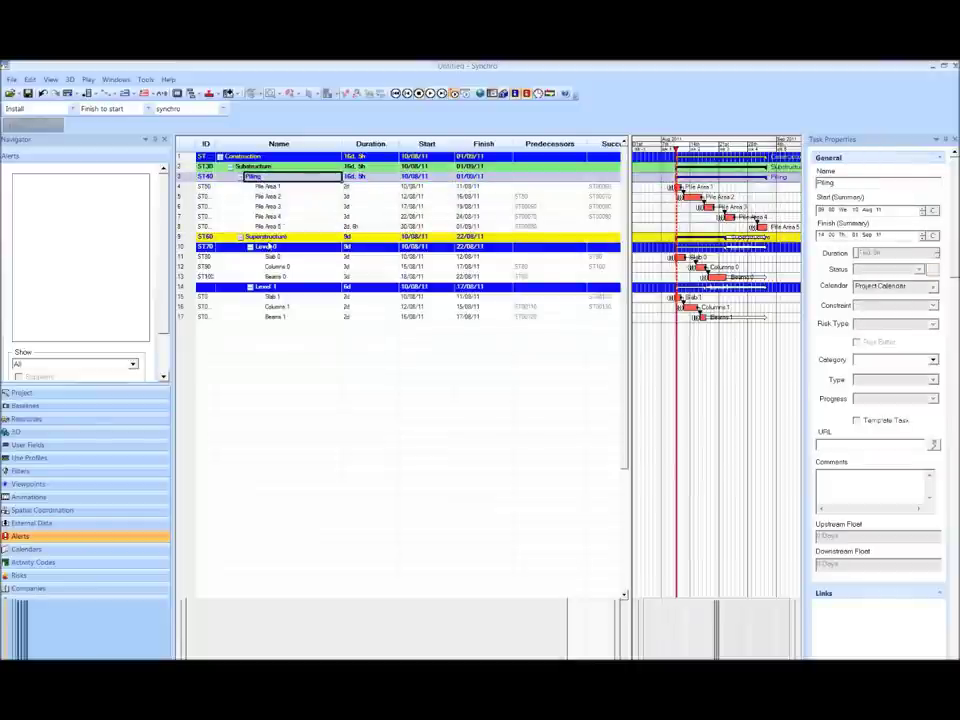
{"action": "left_click", "coordinate": [266, 238]}
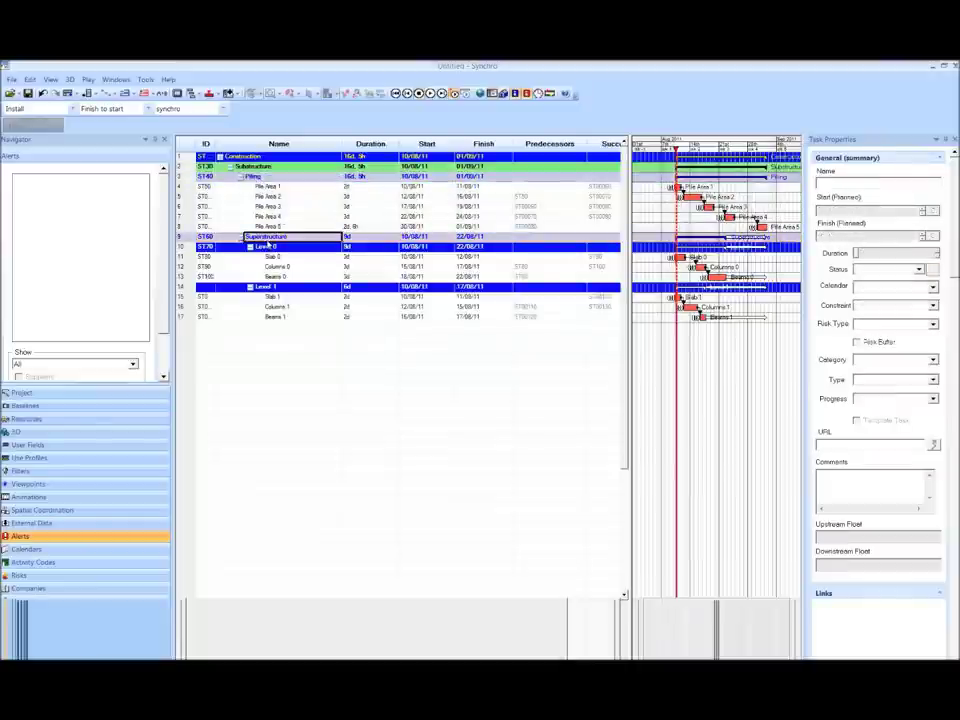
{"action": "left_click", "coordinate": [108, 95]}
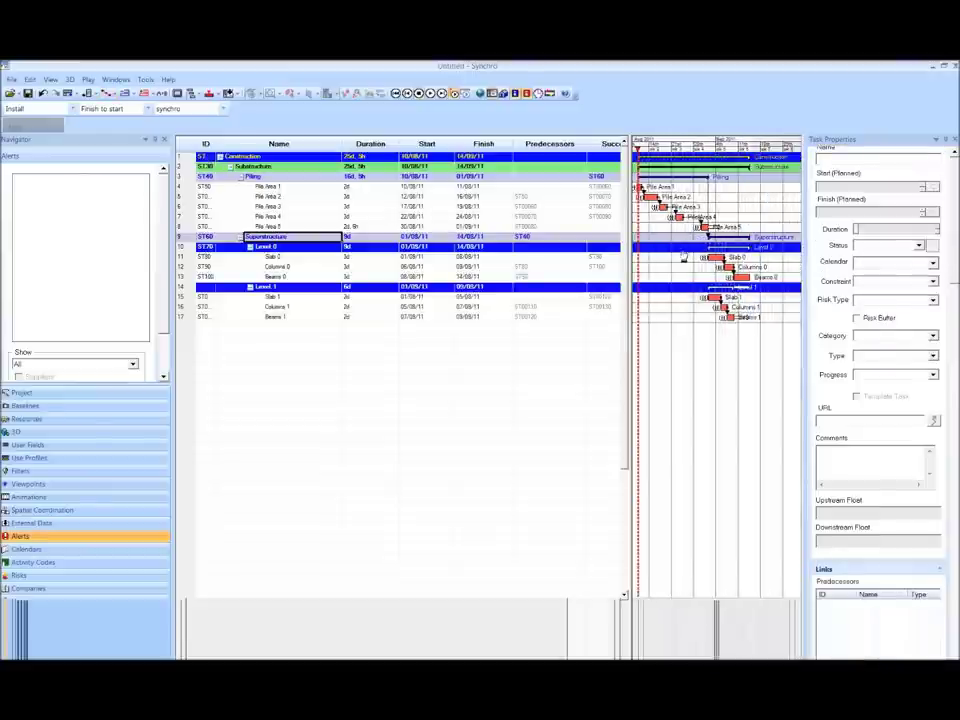
Link Level 0 to Level 1 with a finish-to-start link and reschedule the project to resolve the unsustainable link
{"action": "left_click", "coordinate": [271, 248]}
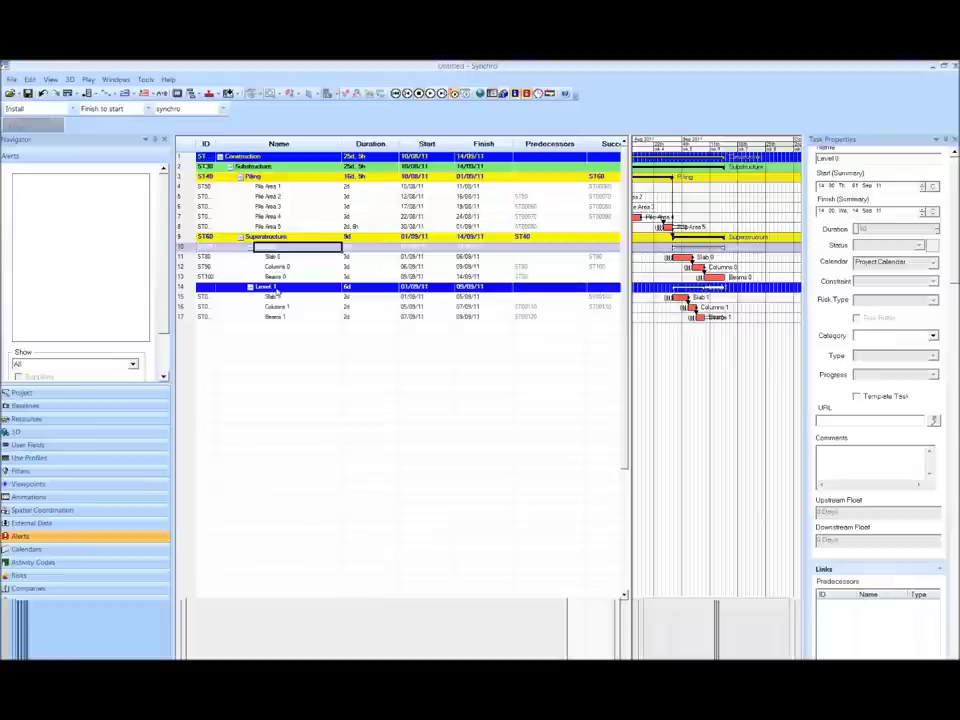
{"action": "left_click", "coordinate": [276, 288], "text": "ctrl"}
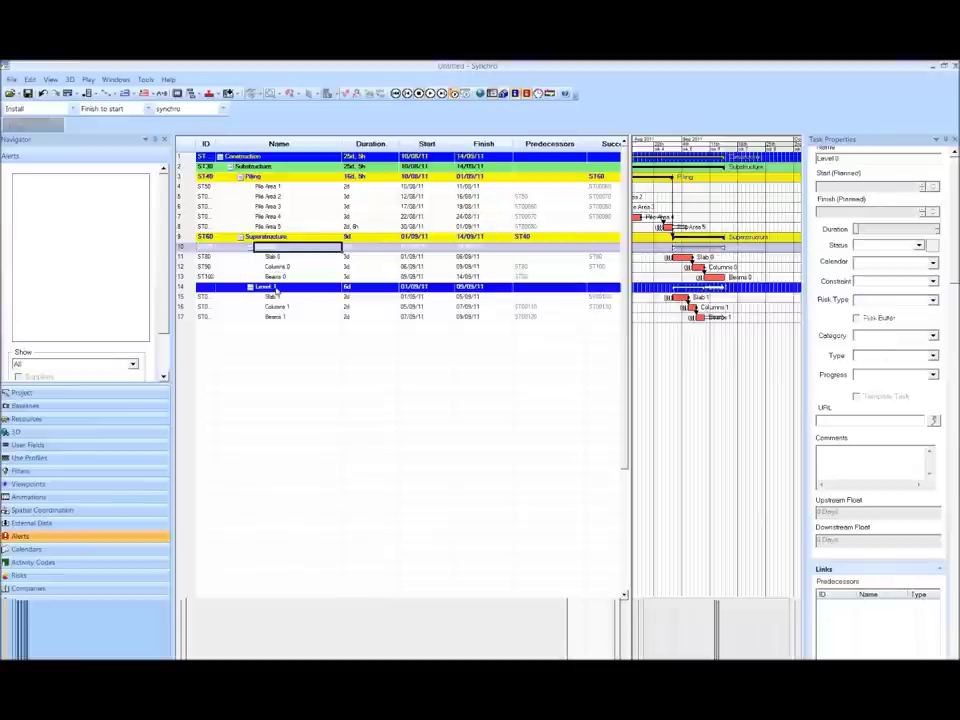
{"action": "left_click", "coordinate": [108, 94]}
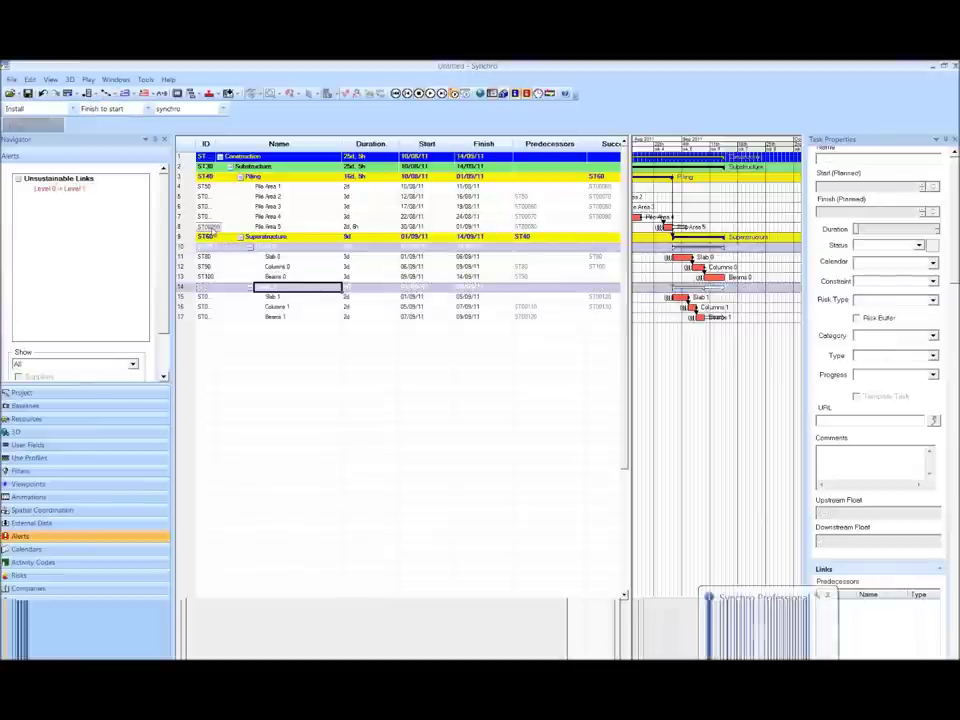
{"action": "key", "text": "F5"}
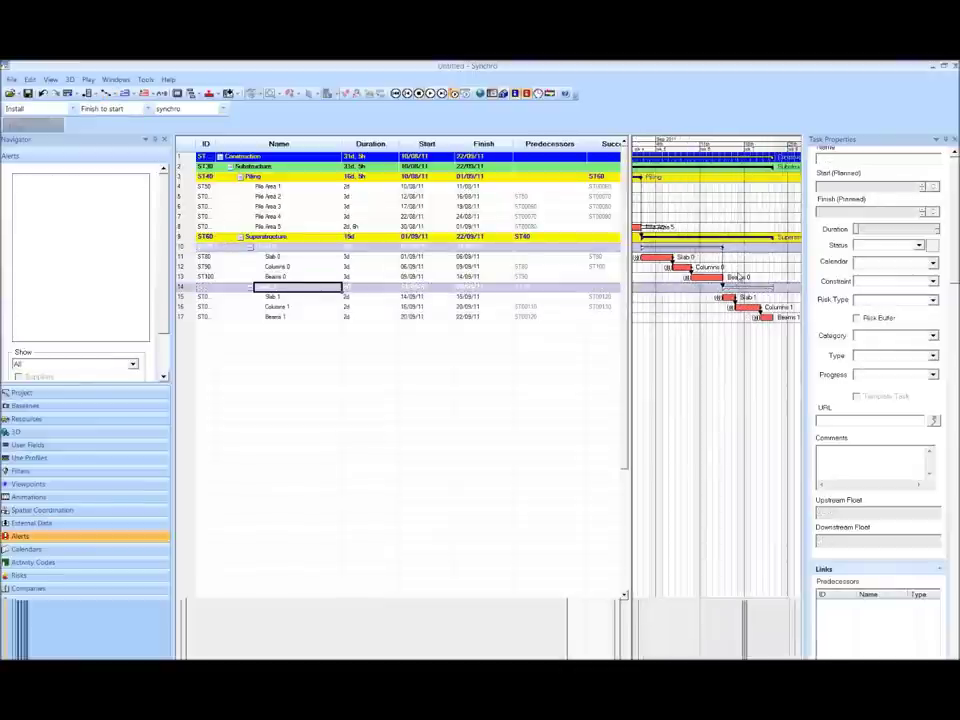
{"action": "mouse_move", "coordinate": [691, 264]}
{"action": "left_mouse_down"}
{"action": "mouse_move", "coordinate": [733, 266]}
{"action": "mouse_move", "coordinate": [730, 238]}
{"action": "mouse_move", "coordinate": [731, 259]}
{"action": "mouse_move", "coordinate": [703, 267]}
{"action": "left_mouse_up"}
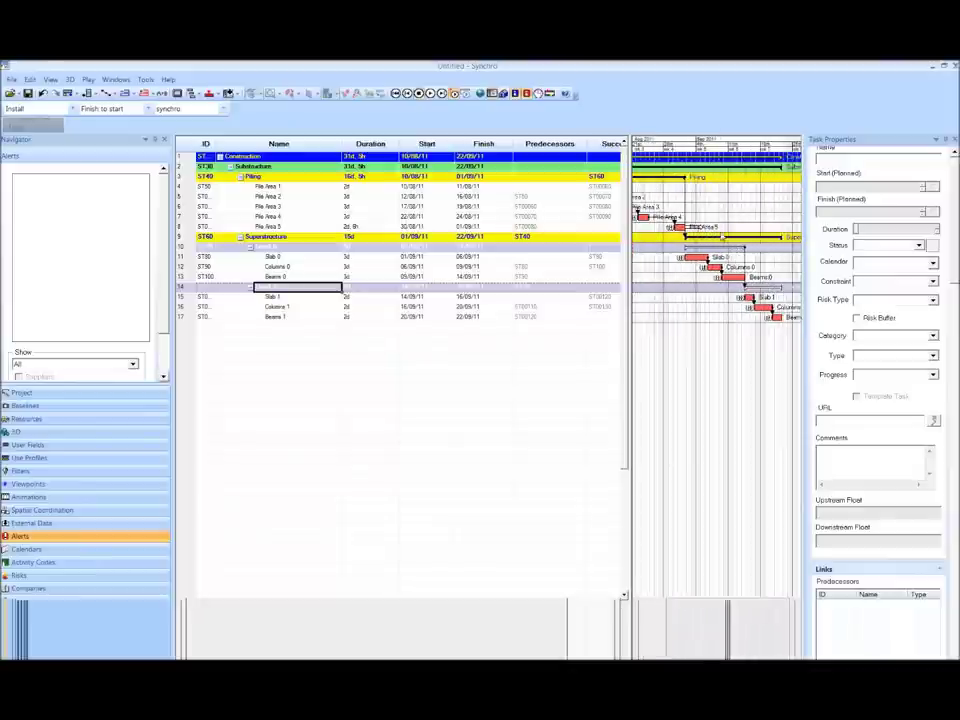
Collapse the General and Links sections of the task properties
{"action": "left_click_drag", "start_coordinate": [954, 224], "coordinate": [954, 210]}
{"action": "left_click", "coordinate": [938, 159]}
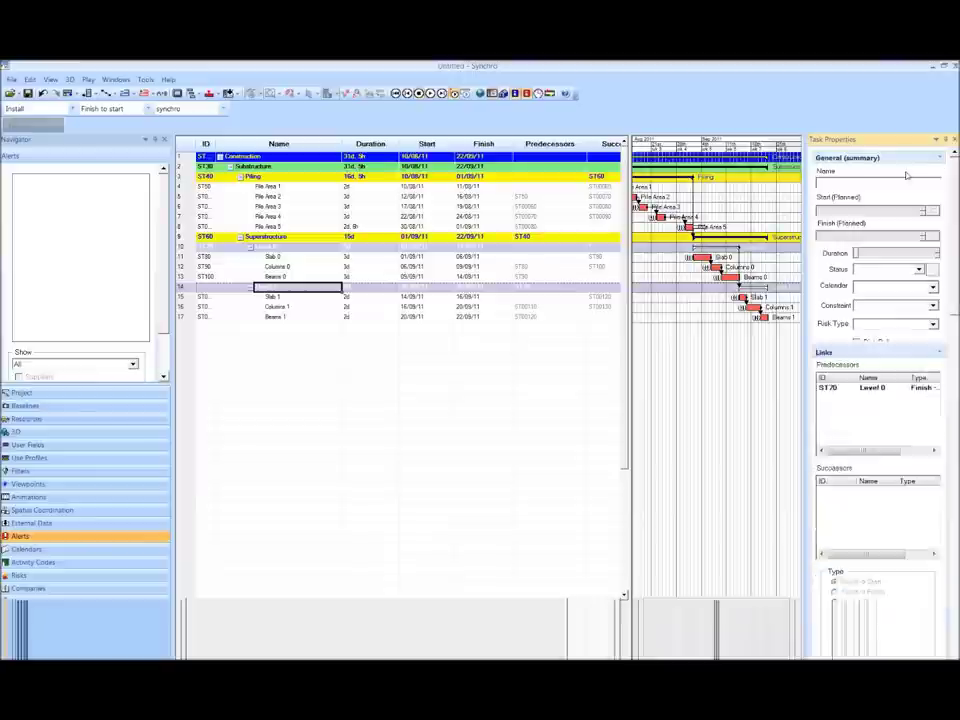
{"action": "left_click", "coordinate": [872, 176]}
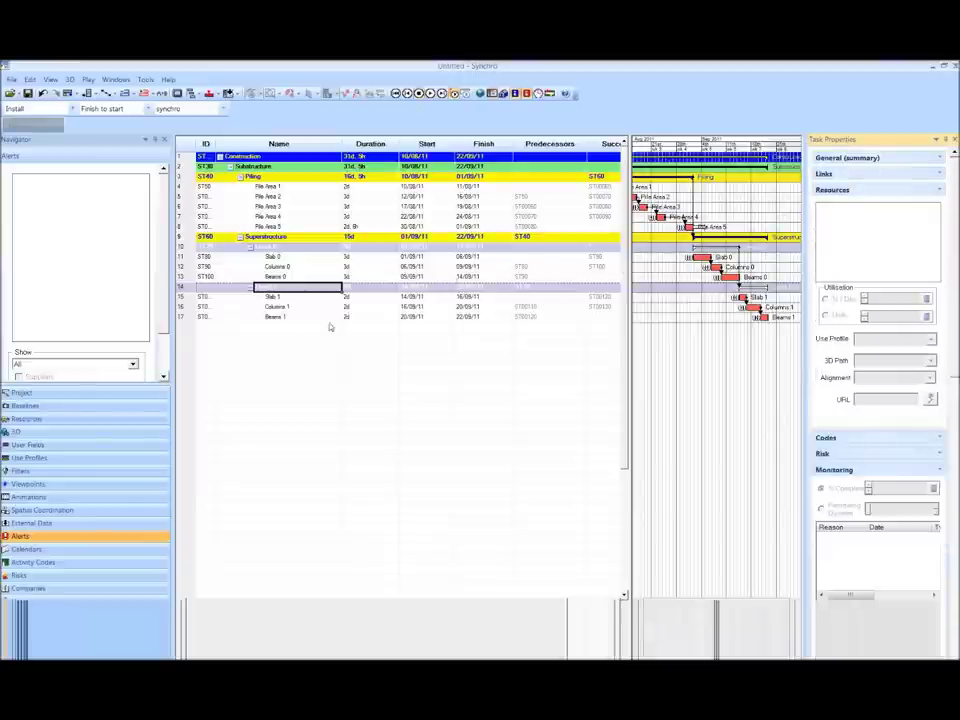
Insert a new task below Level 1, at the same outline level, and name it Level 2
{"action": "left_click", "coordinate": [265, 327]}
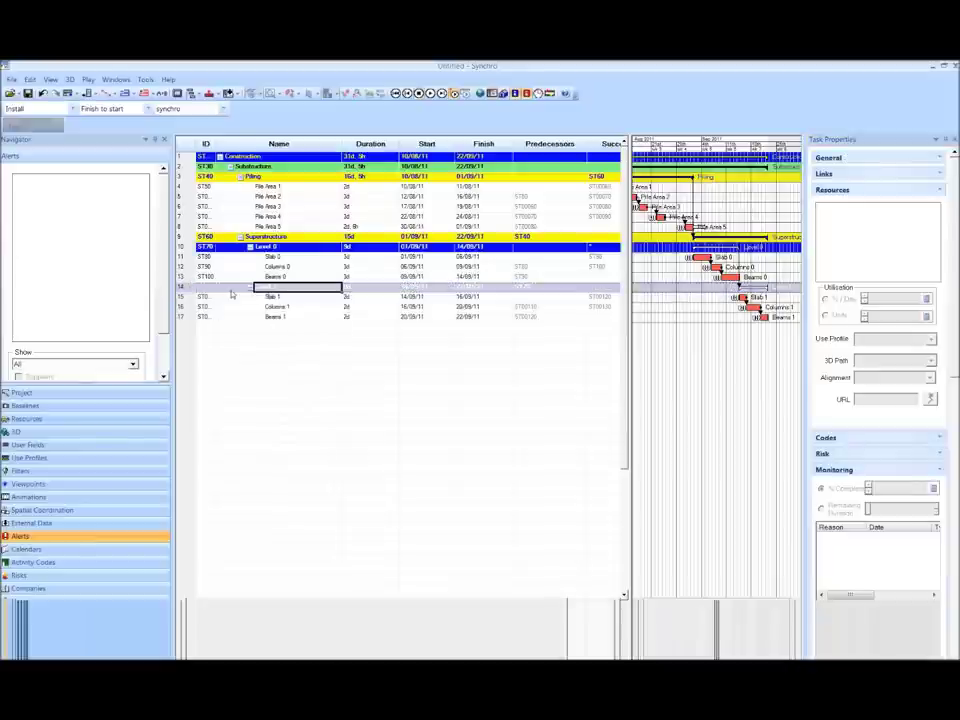
{"action": "left_click", "coordinate": [76, 93]}
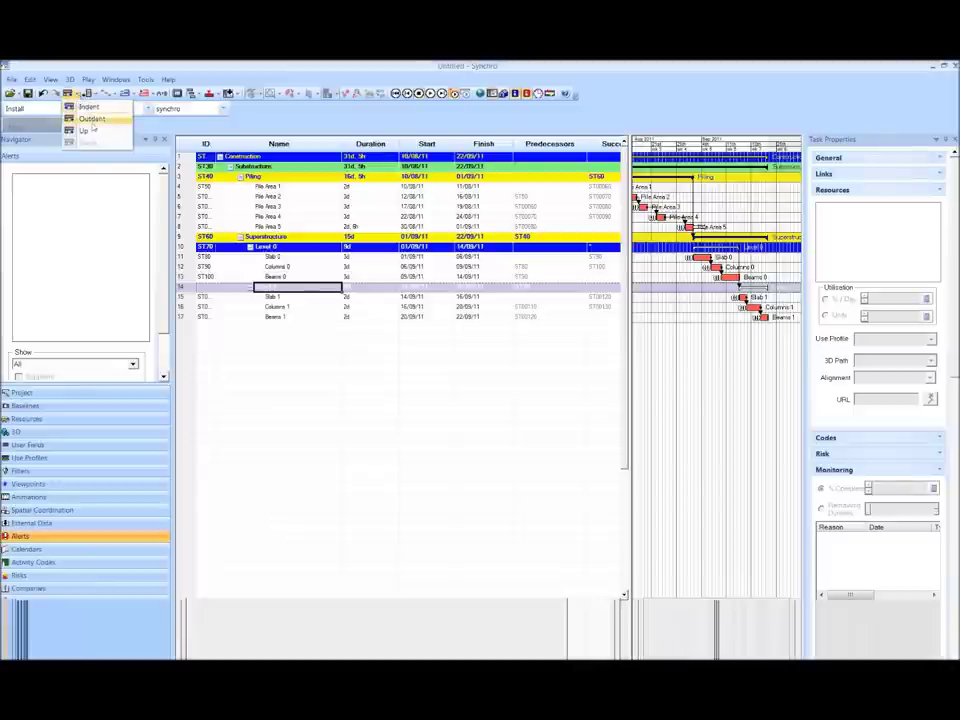
{"action": "left_click", "coordinate": [96, 94]}
{"action": "left_click", "coordinate": [107, 121]}
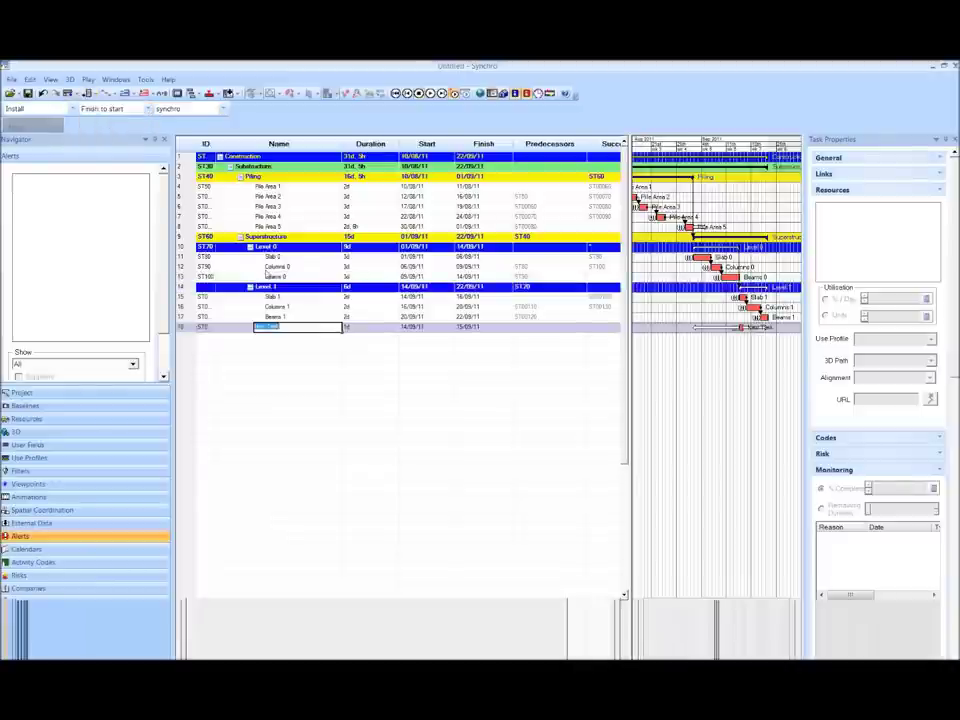
{"action": "type", "text": "Level 2"}
{"action": "key", "text": "Return"}
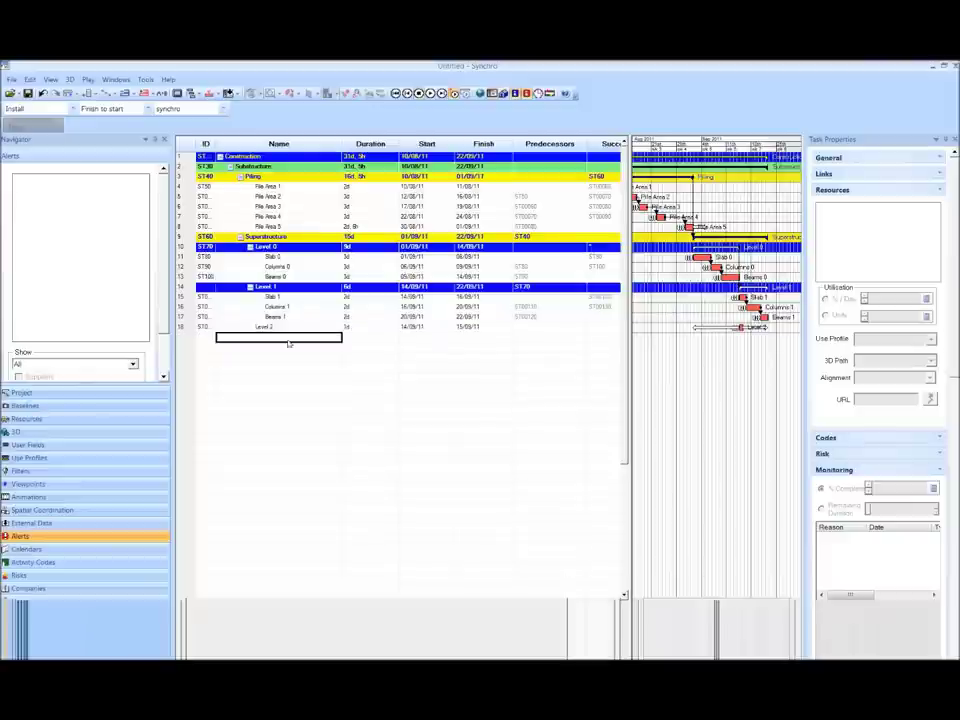
{"action": "key", "text": "Escape"}
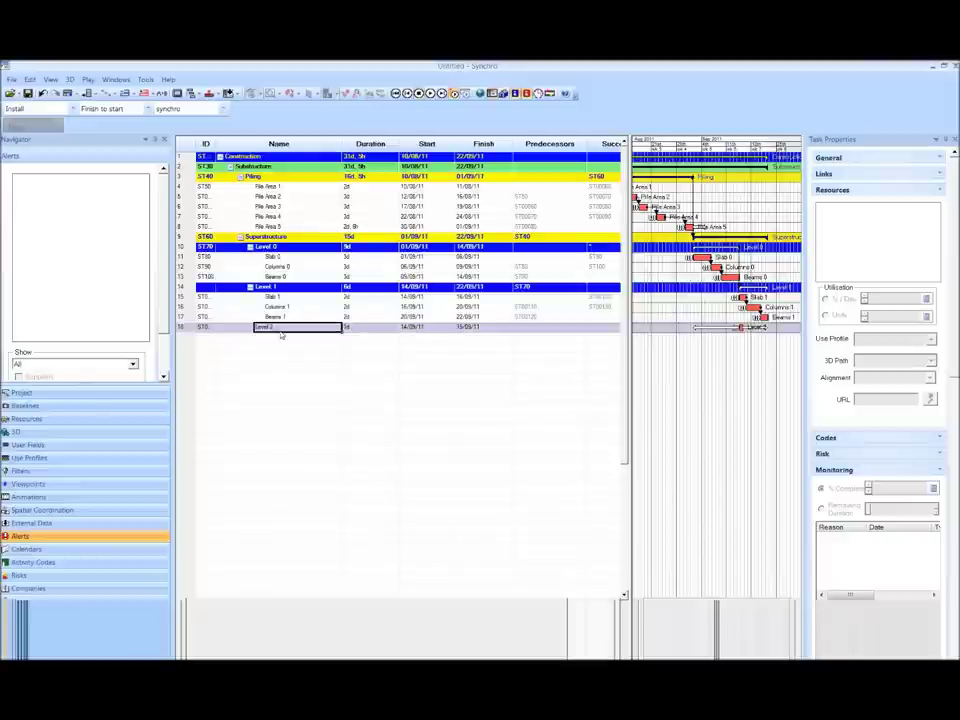
Add a child task named Slab 2 under Level 2 and select it
{"action": "left_click", "coordinate": [90, 93]}
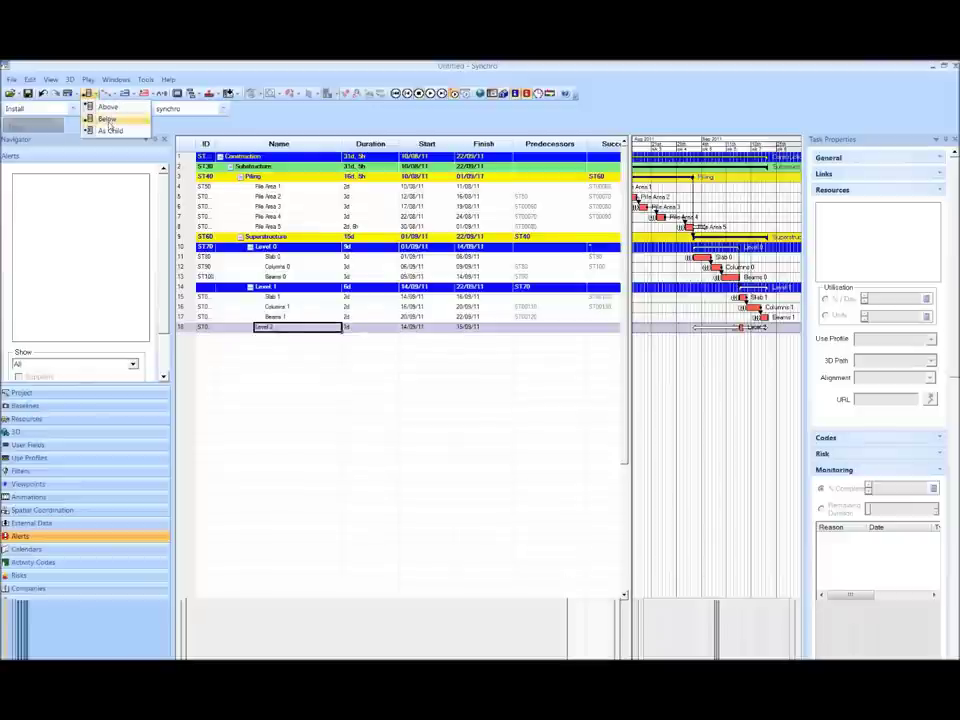
{"action": "left_click", "coordinate": [107, 119]}
{"action": "type", "text": "Slab 2"}
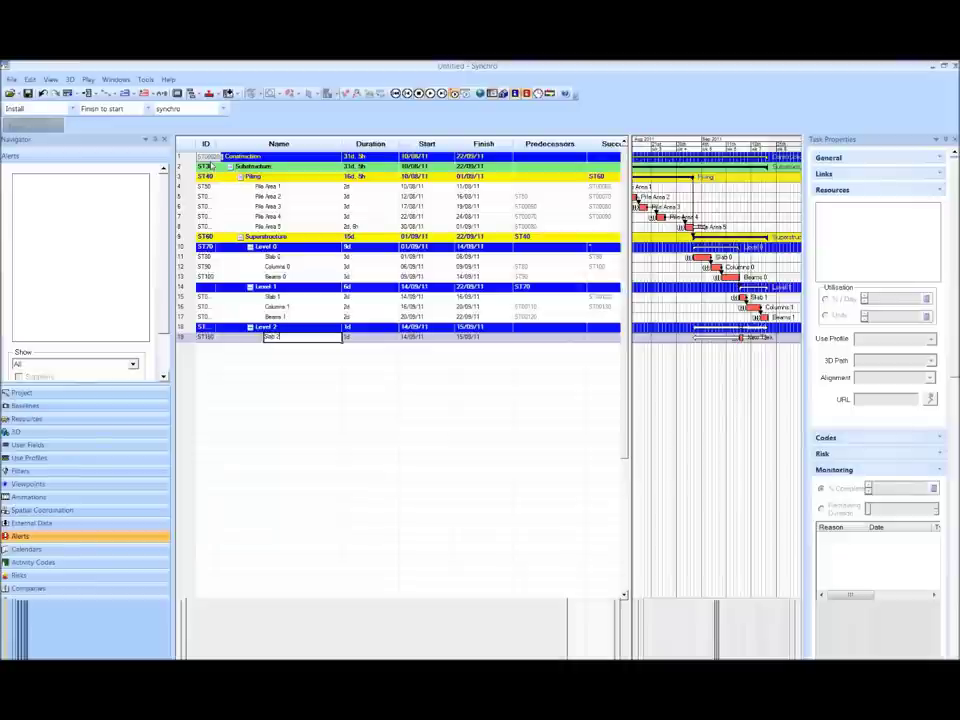
{"action": "key", "text": "Return"}
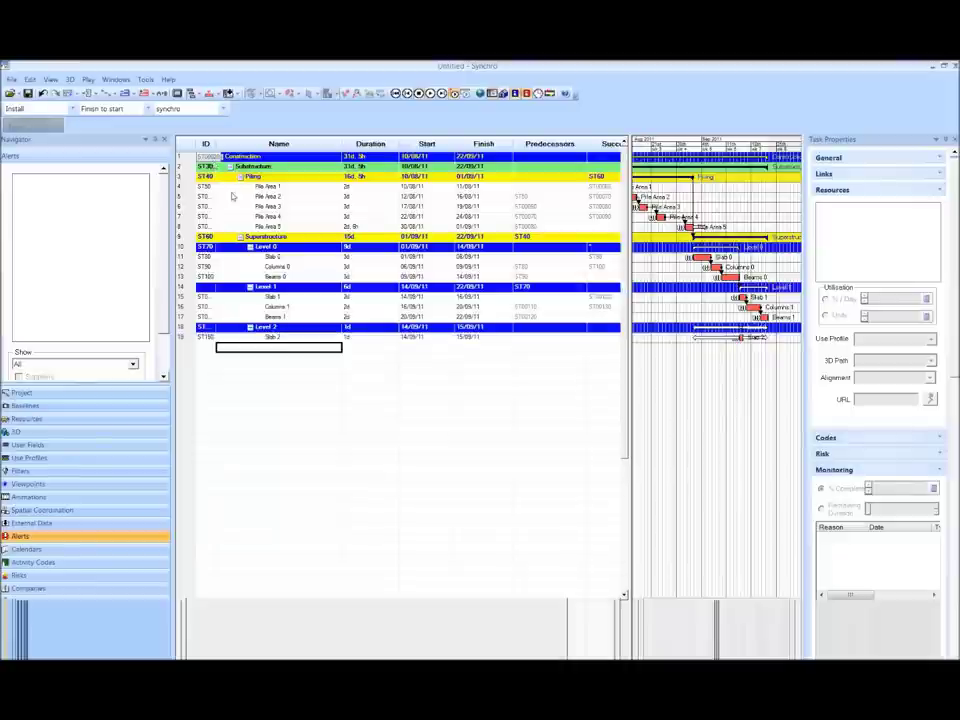
{"action": "left_click", "coordinate": [283, 337]}
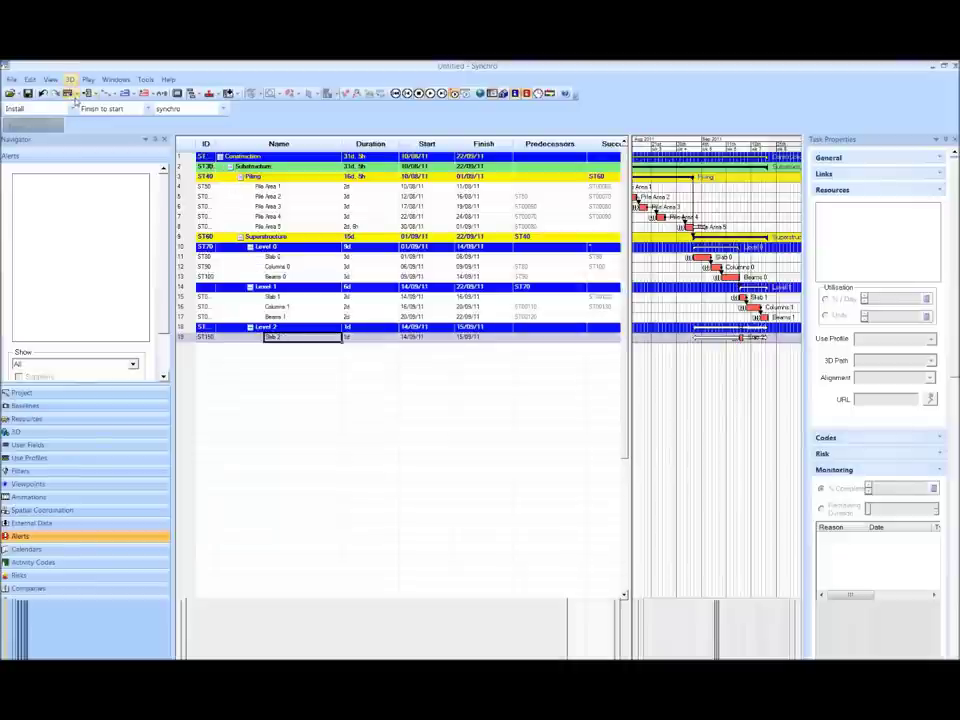
{"action": "left_click", "coordinate": [70, 94]}
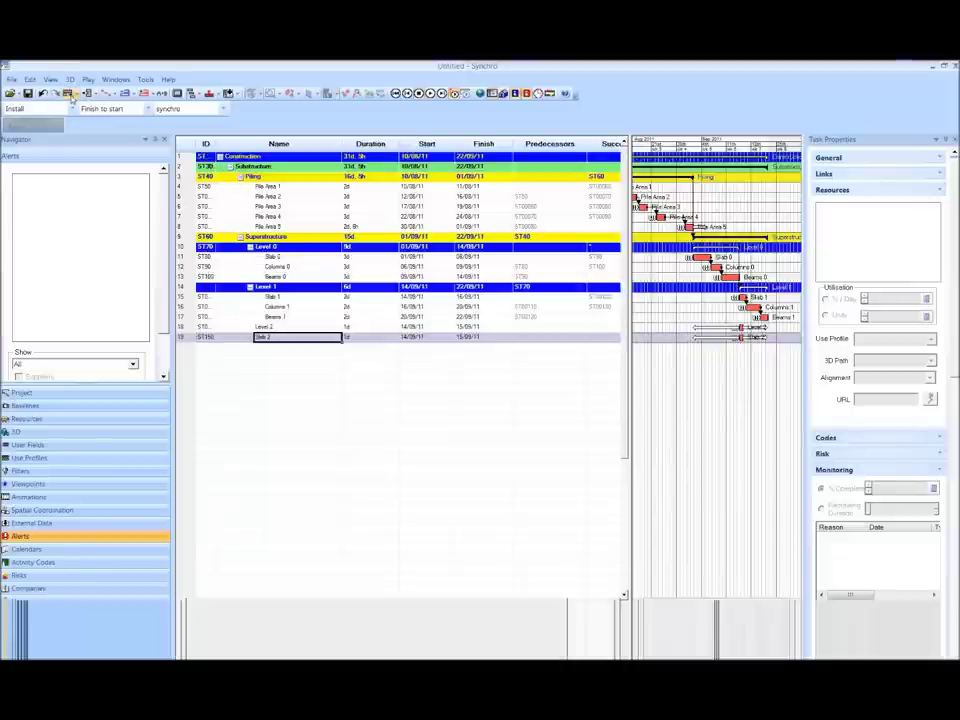
{"action": "left_click", "coordinate": [70, 95]}
{"action": "left_click", "coordinate": [77, 94]}
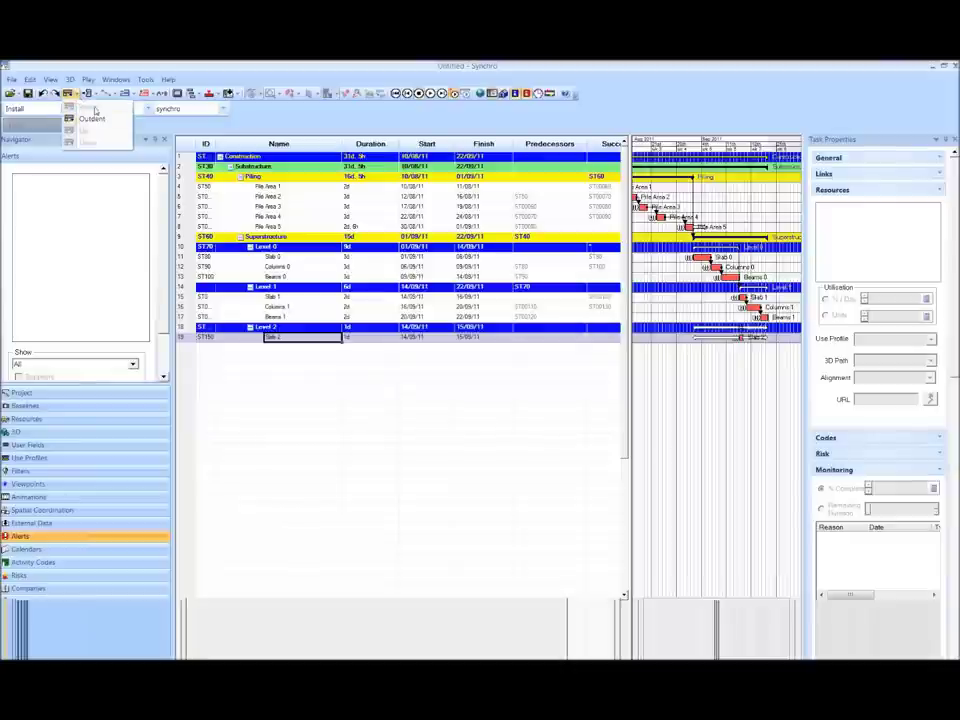
Insert two tasks below Slab 2 and name them Columns 2 and Beams 2
{"action": "mouse_move", "coordinate": [96, 97]}
{"action": "left_click", "coordinate": [106, 118]}
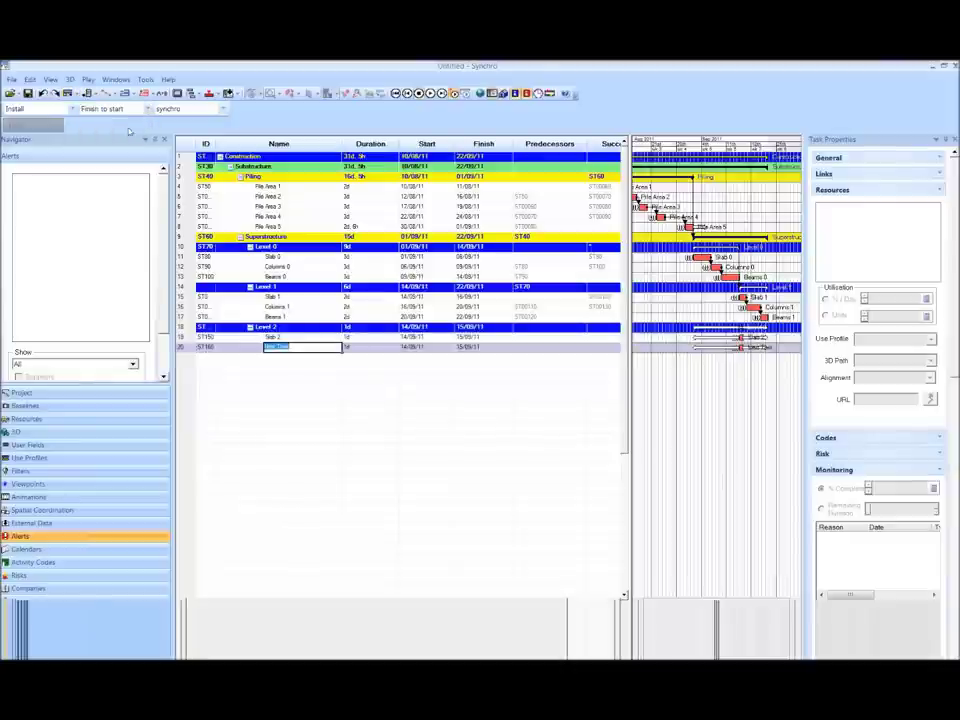
{"action": "left_click", "coordinate": [88, 93]}
{"action": "left_click", "coordinate": [290, 347]}
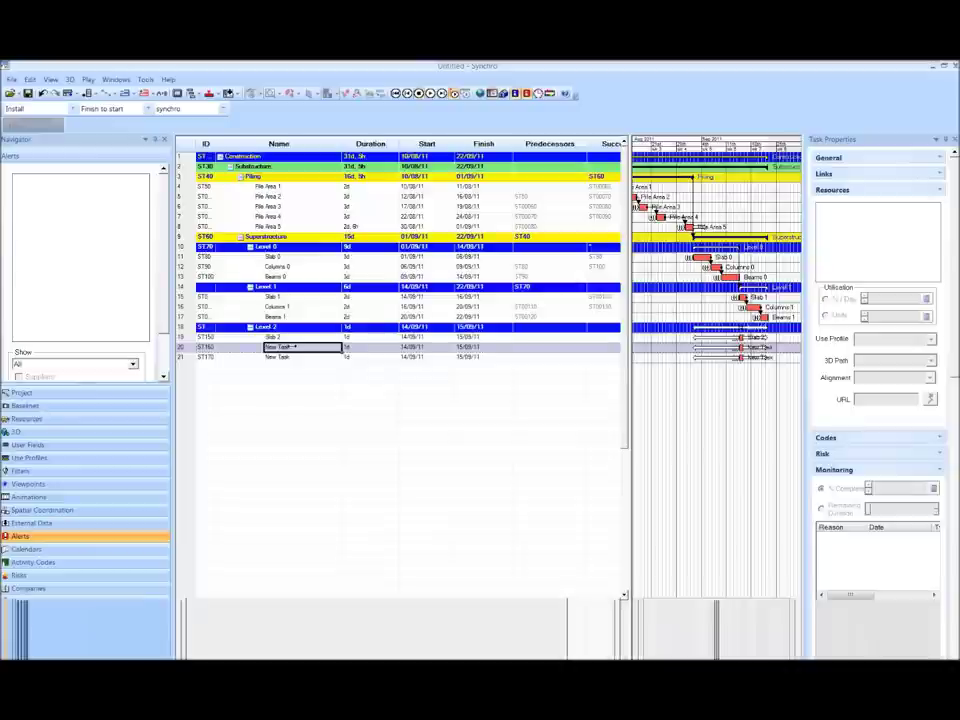
{"action": "type", "text": "Columns 2"}
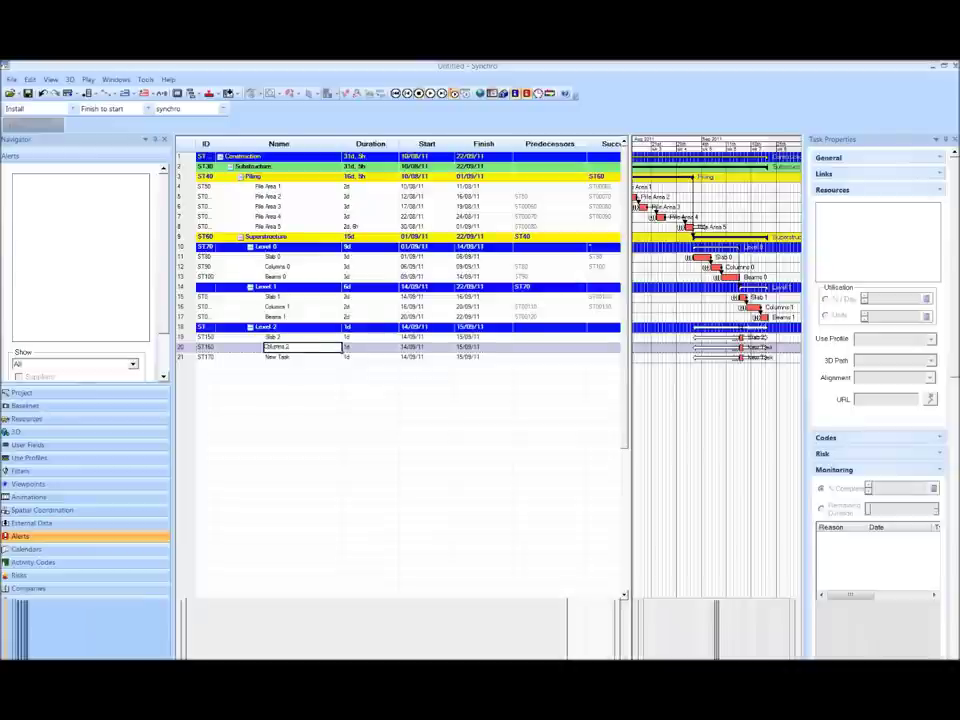
{"action": "key", "text": "Return"}
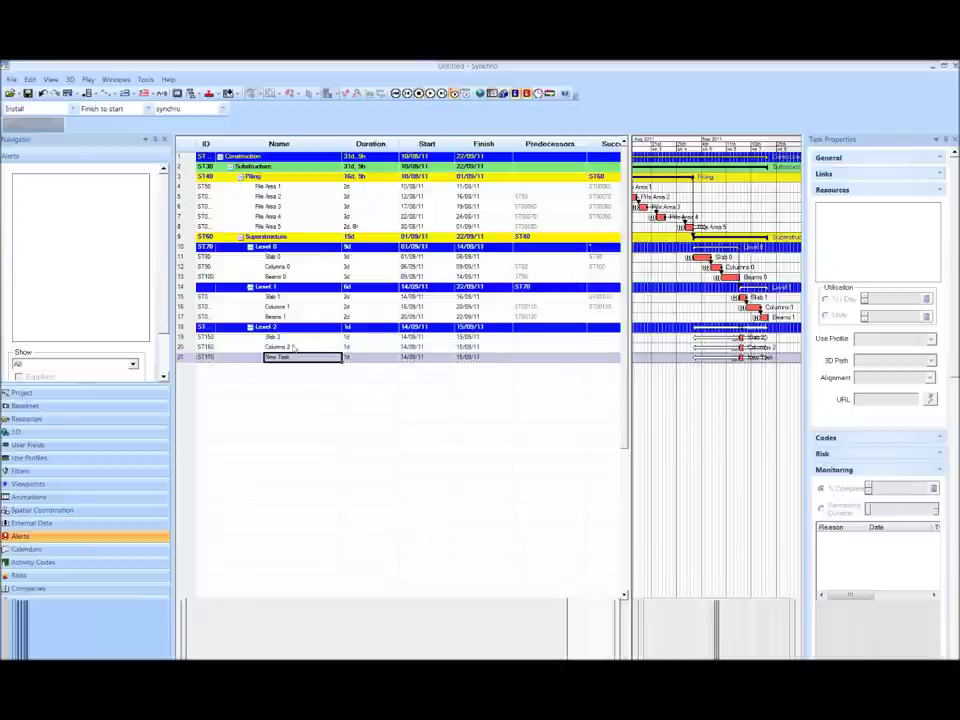
{"action": "type", "text": "Beam"}
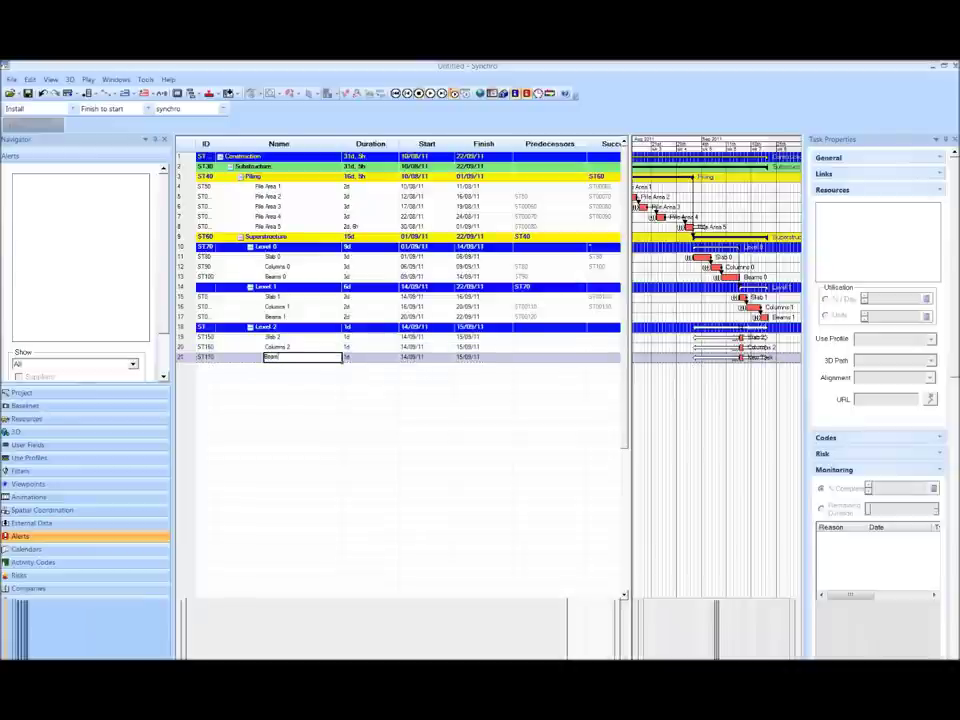
{"action": "type", "text": "s 2"}
{"action": "key", "text": "Return"}
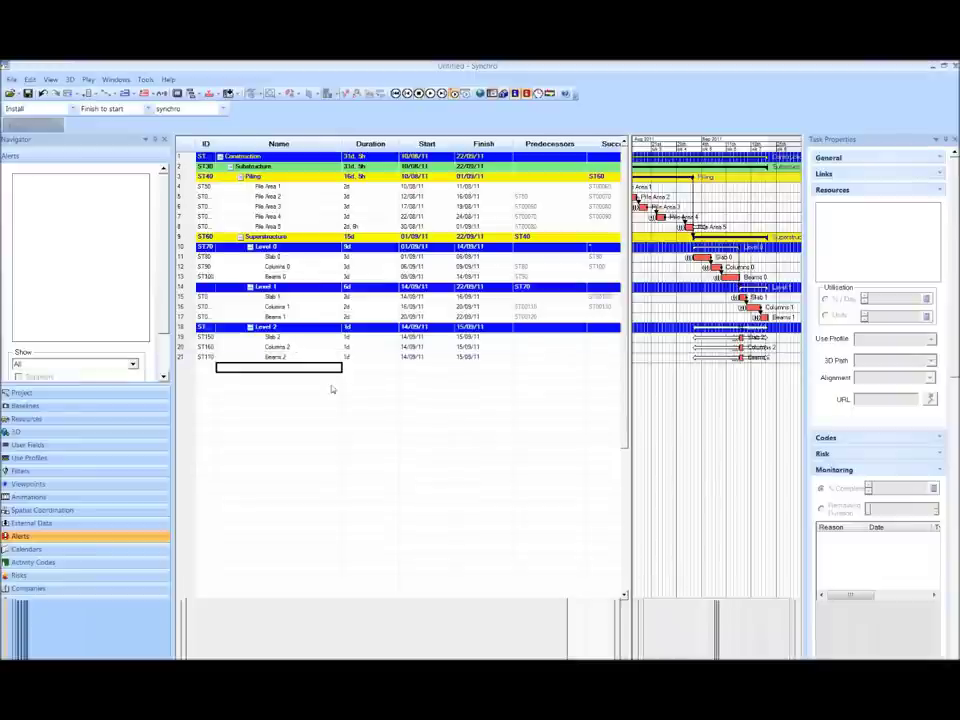
Link Slab 2 to Columns 2 in the Gantt chart with a finish-to-start link and reschedule the project
{"action": "left_click", "coordinate": [308, 348]}
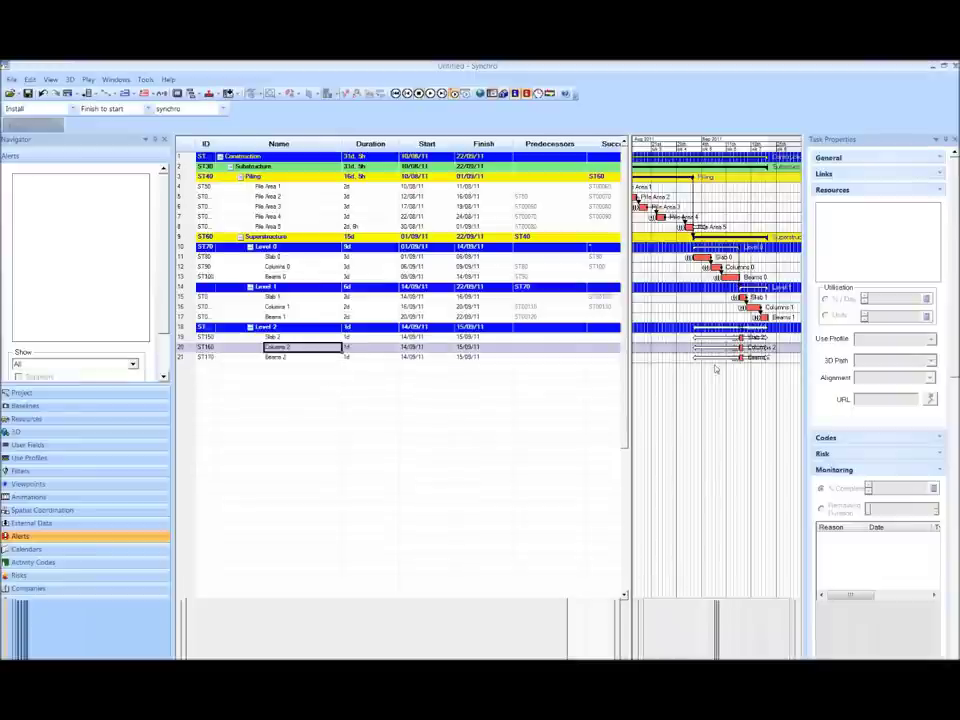
{"action": "scroll", "coordinate": [716, 370], "scroll_direction": "up", "scroll_amount": 5, "text": "ctrl"}
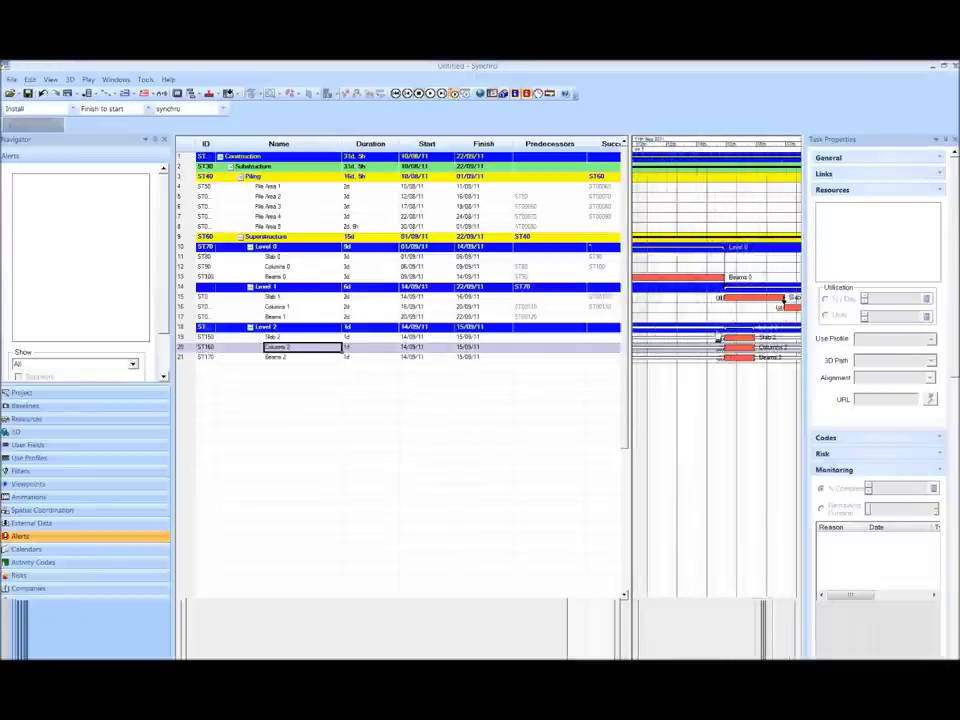
{"action": "scroll", "coordinate": [718, 340], "scroll_direction": "down", "scroll_amount": 5, "text": "ctrl"}
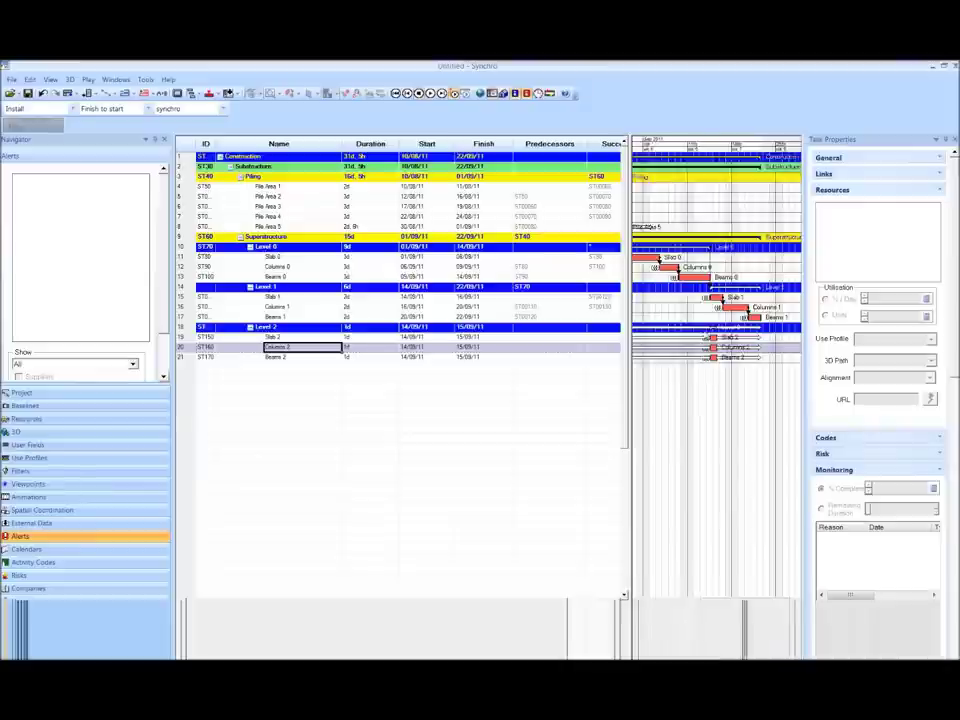
{"action": "scroll", "coordinate": [715, 340], "scroll_direction": "up", "scroll_amount": 4, "text": "ctrl"}
{"action": "left_click", "coordinate": [290, 338]}
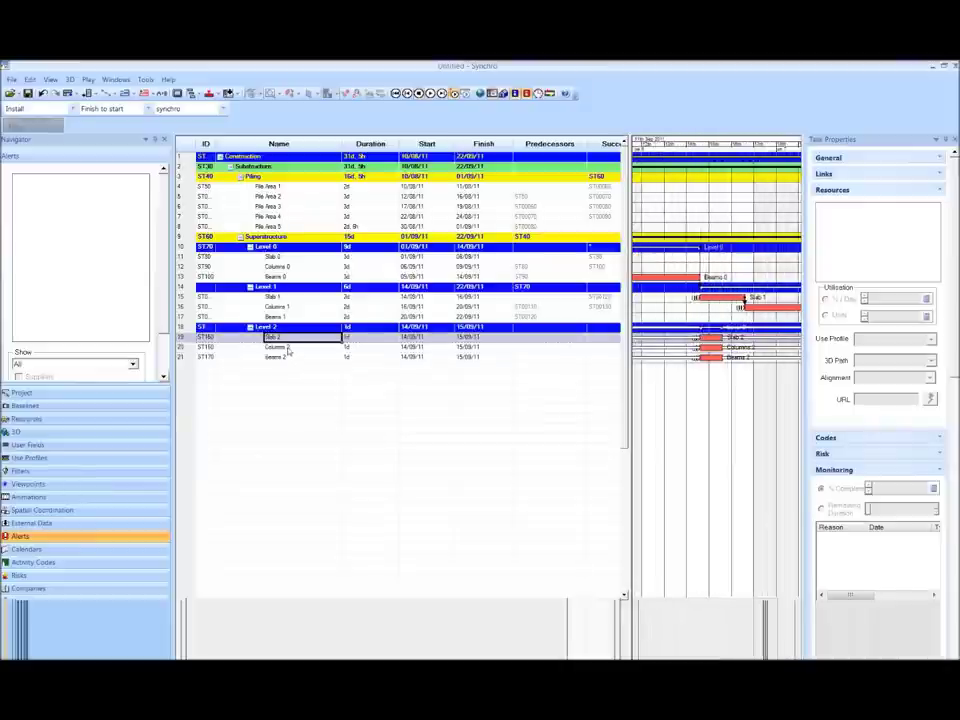
{"action": "left_click", "coordinate": [283, 347]}
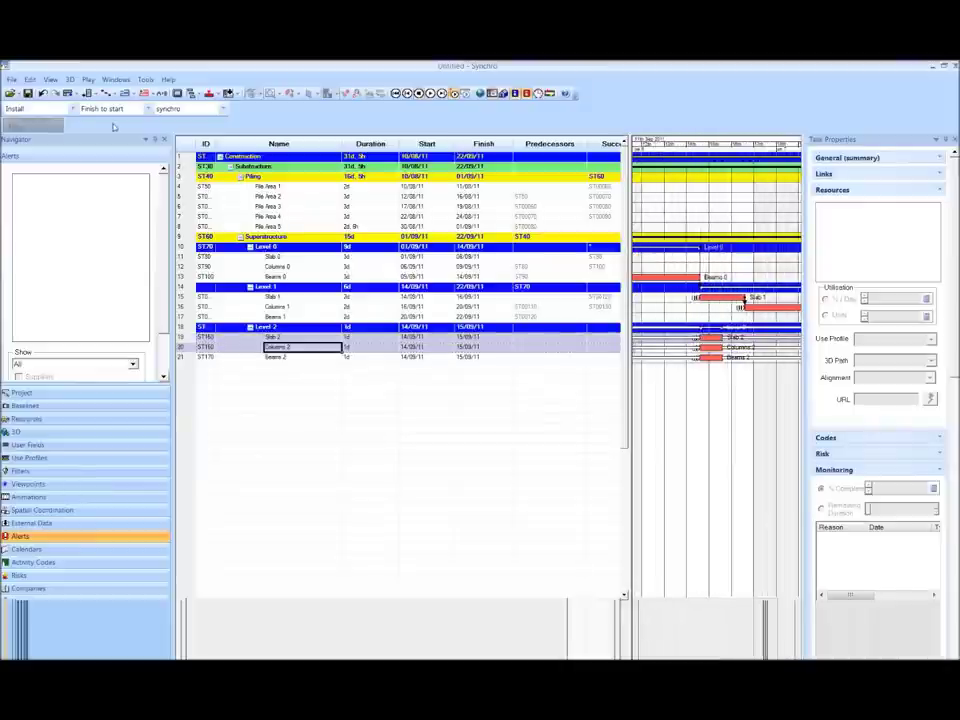
{"action": "scroll", "coordinate": [718, 340], "scroll_direction": "up", "scroll_amount": 3, "text": "ctrl"}
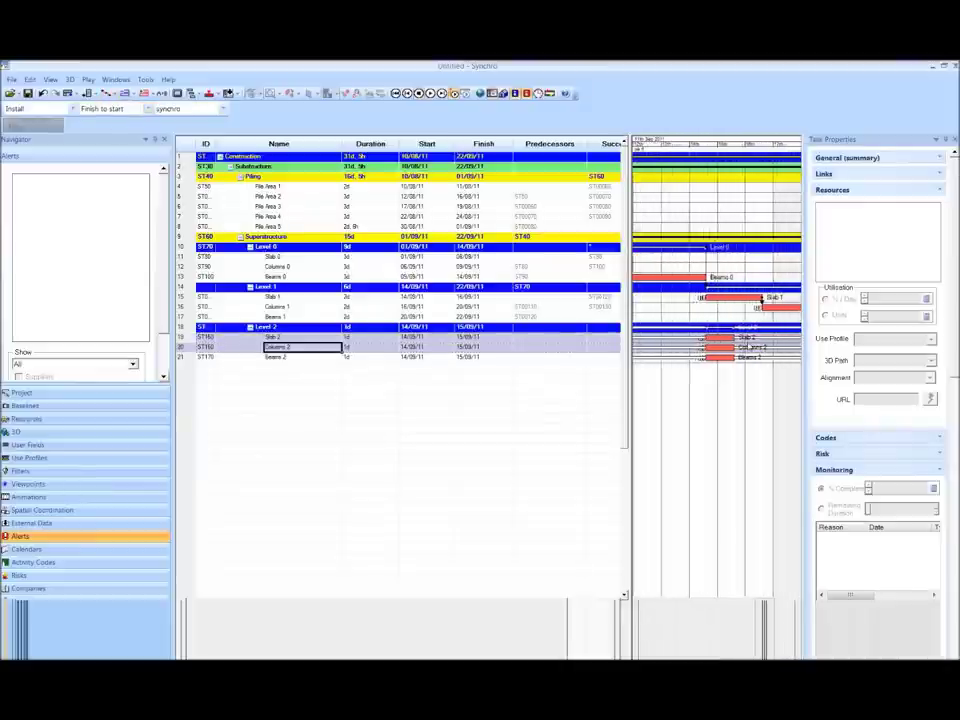
{"action": "scroll", "coordinate": [705, 338], "scroll_direction": "down", "scroll_amount": 2, "text": "ctrl"}
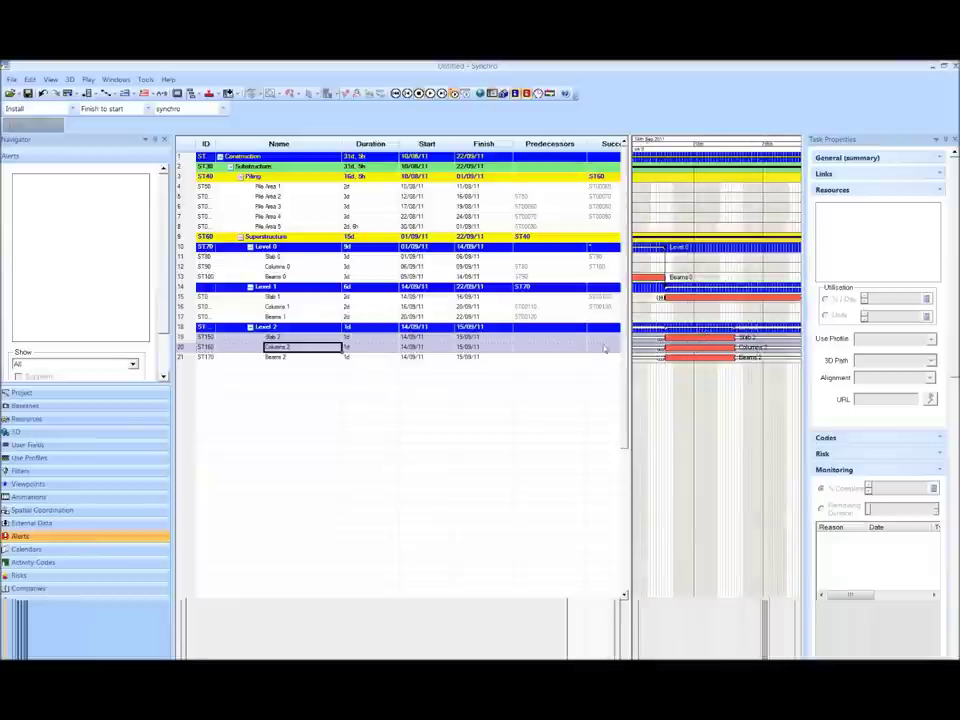
{"action": "left_click", "coordinate": [638, 340]}
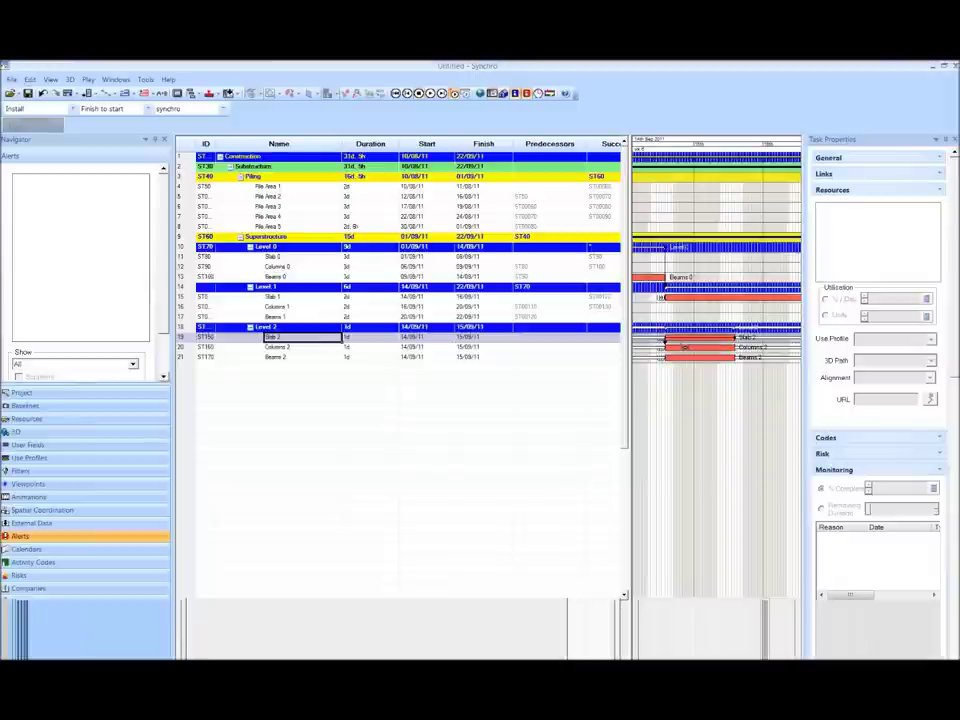
{"action": "left_click_drag", "start_coordinate": [685, 339], "coordinate": [684, 347]}
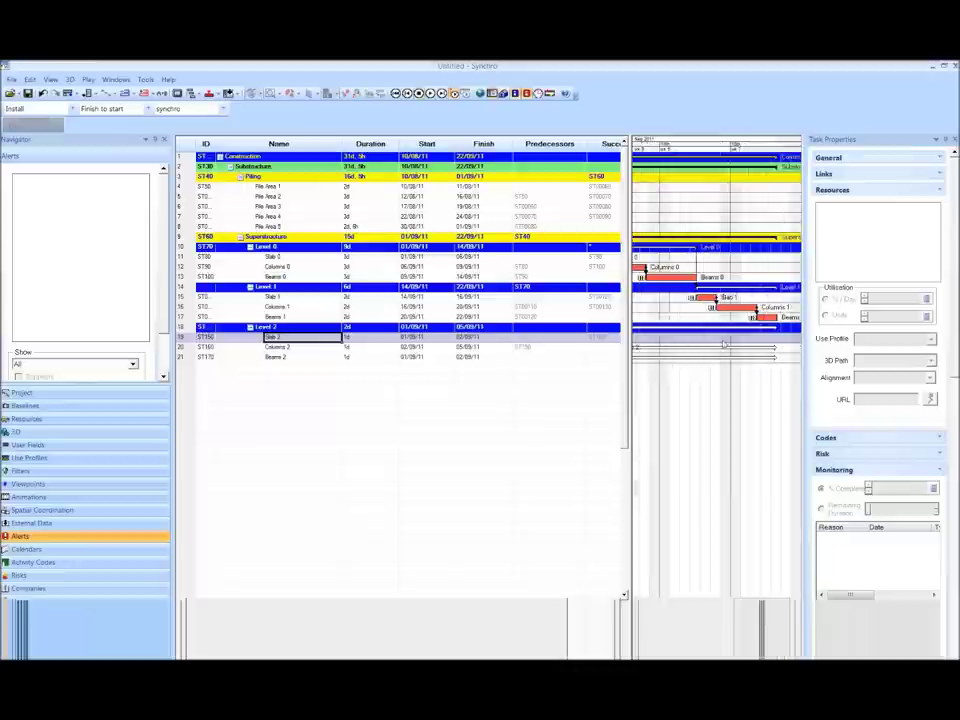
Link Level 1 to Level 2 with a finish-to-start link and reschedule the project
{"action": "scroll", "coordinate": [672, 347], "scroll_direction": "up", "scroll_amount": 6}
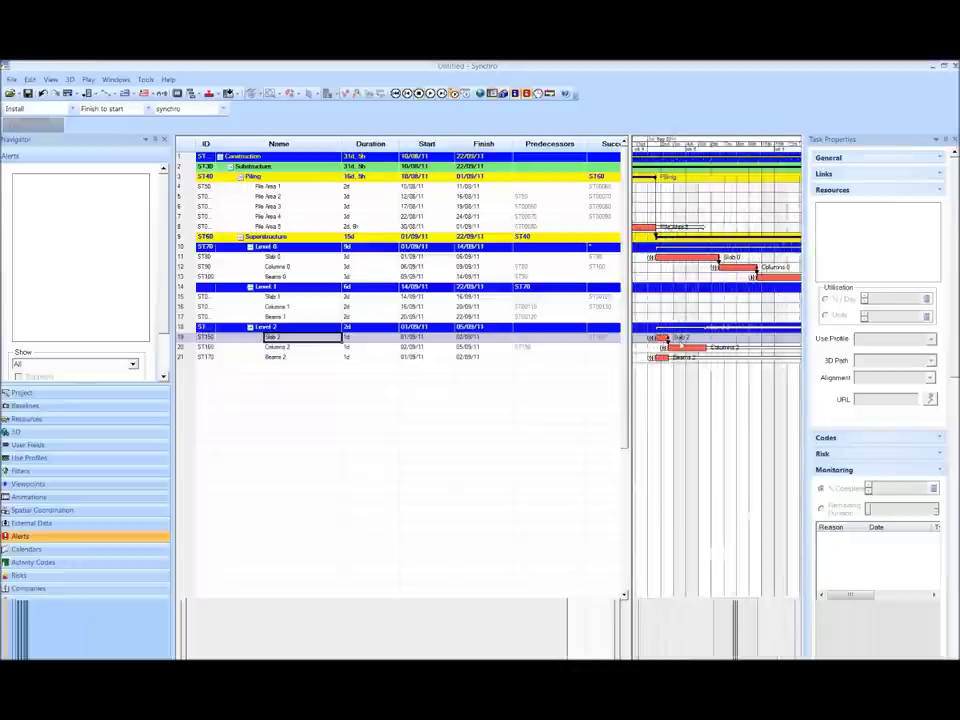
{"action": "scroll", "coordinate": [650, 347], "scroll_direction": "down", "scroll_amount": 2}
{"action": "scroll", "coordinate": [650, 347], "scroll_direction": "down", "scroll_amount": 3}
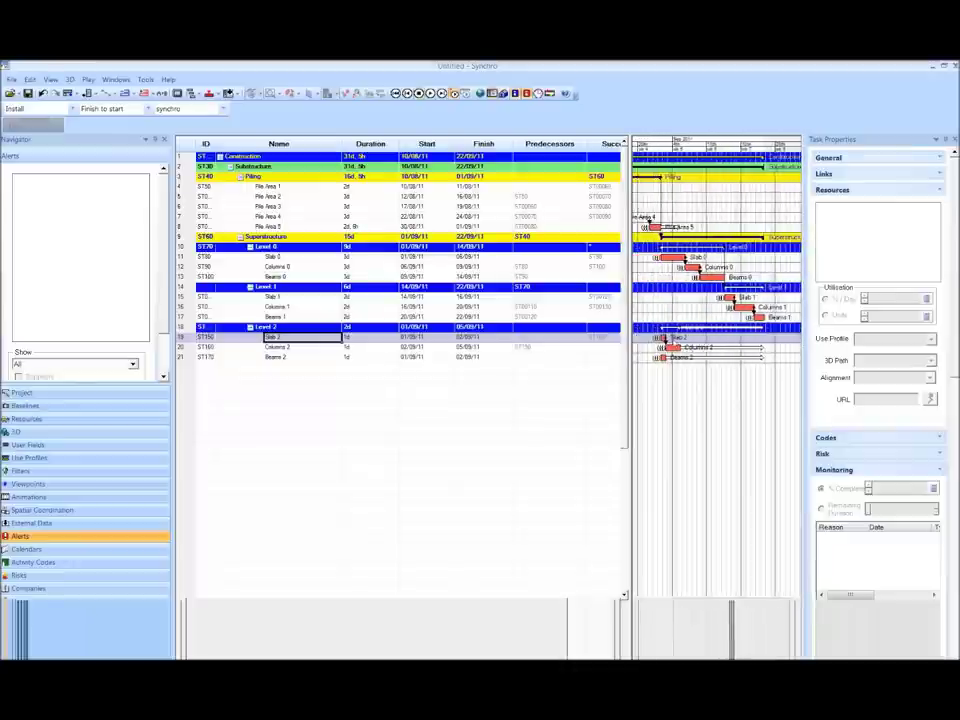
{"action": "scroll", "coordinate": [662, 342], "scroll_direction": "up", "scroll_amount": 3}
{"action": "scroll", "coordinate": [662, 342], "scroll_direction": "up", "scroll_amount": 3}
{"action": "middle_click_drag", "start_coordinate": [677, 346], "coordinate": [697, 347]}
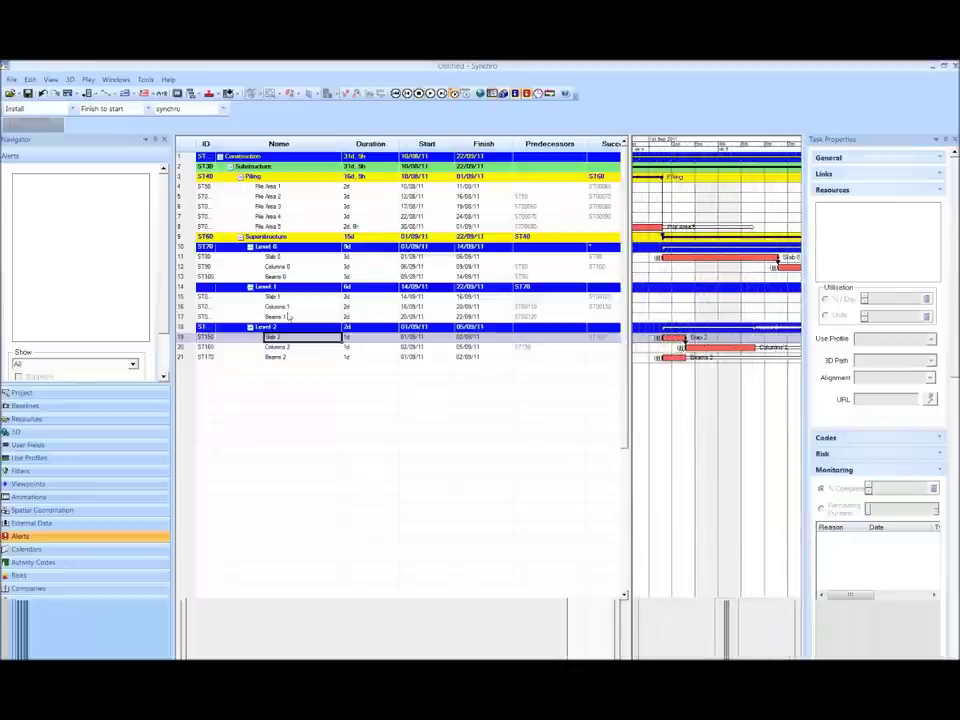
{"action": "left_click", "coordinate": [286, 289]}
{"action": "left_click", "coordinate": [268, 327], "text": "ctrl"}
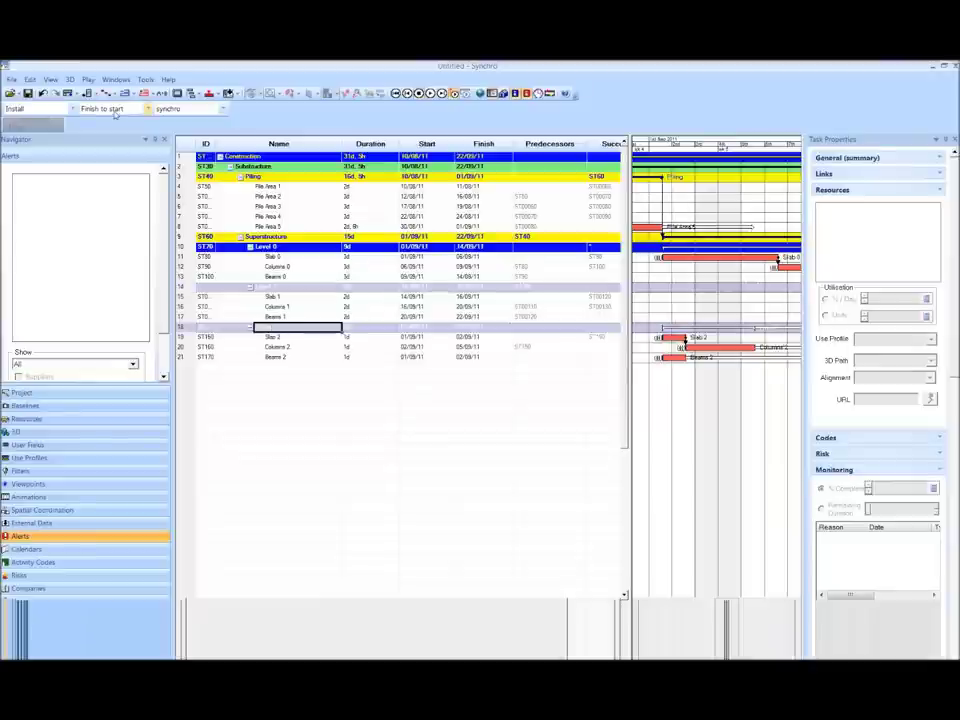
{"action": "left_click", "coordinate": [106, 93]}
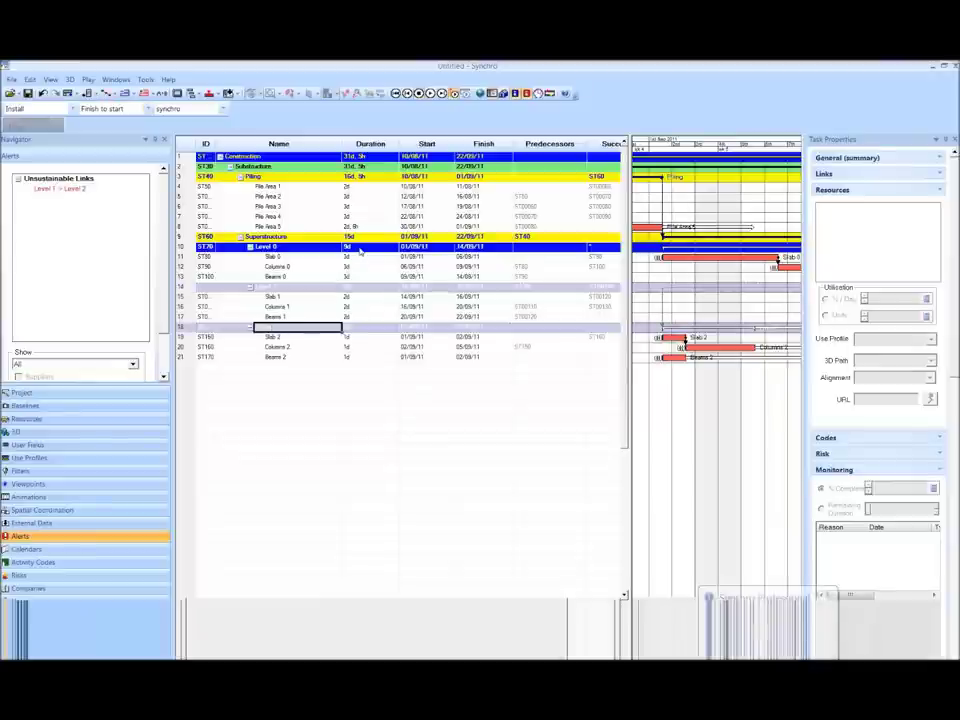
{"action": "scroll", "coordinate": [645, 284], "scroll_direction": "down", "scroll_amount": 4}
{"action": "middle_click_drag", "start_coordinate": [658, 315], "coordinate": [563, 322]}
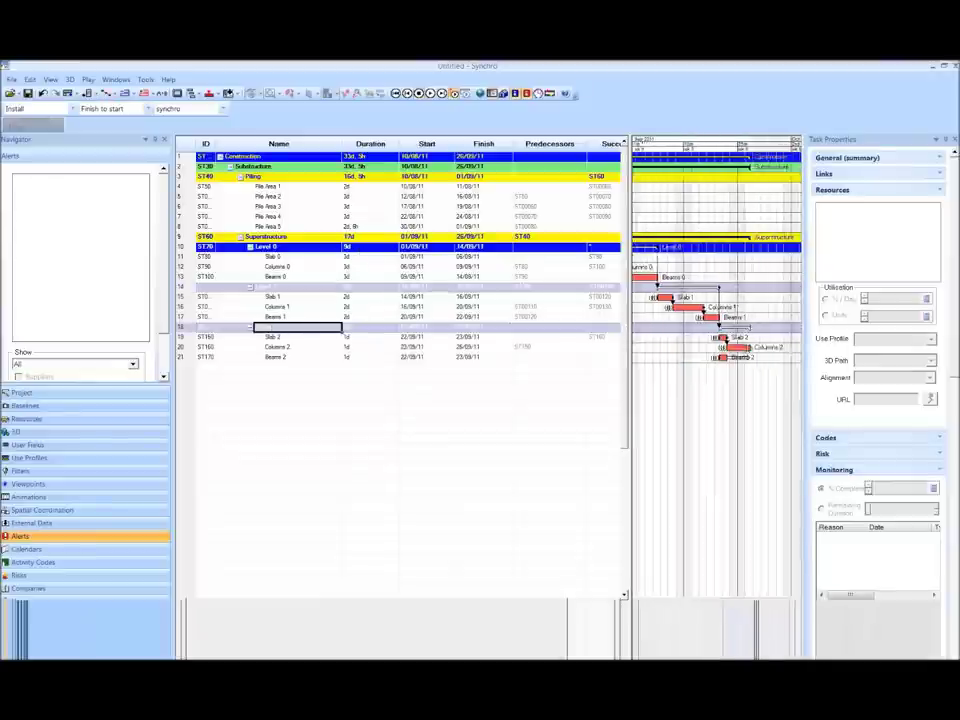
{"action": "scroll", "coordinate": [720, 345], "scroll_direction": "up", "scroll_amount": 4}
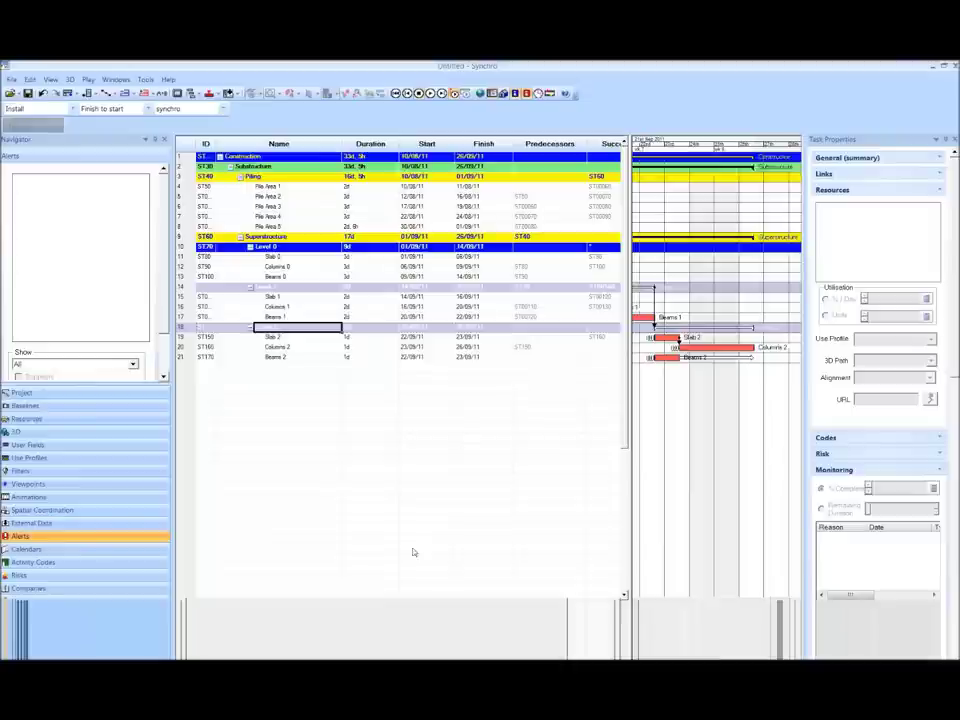
Bring the full Predecessors and Successors columns of the task table into view
{"action": "left_click_drag", "start_coordinate": [360, 601], "coordinate": [420, 601]}
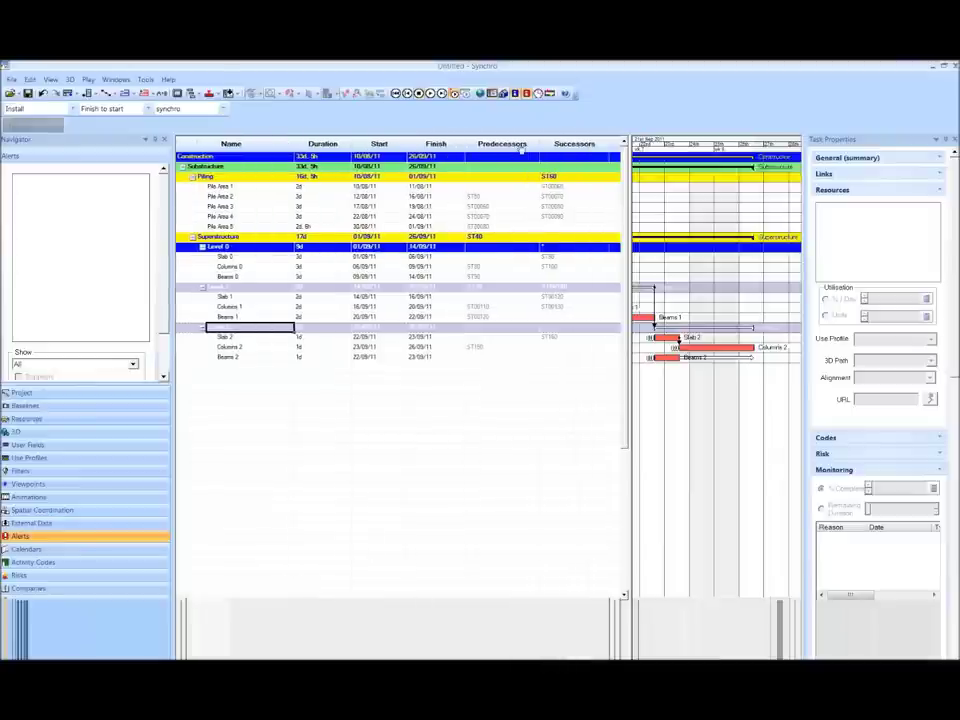